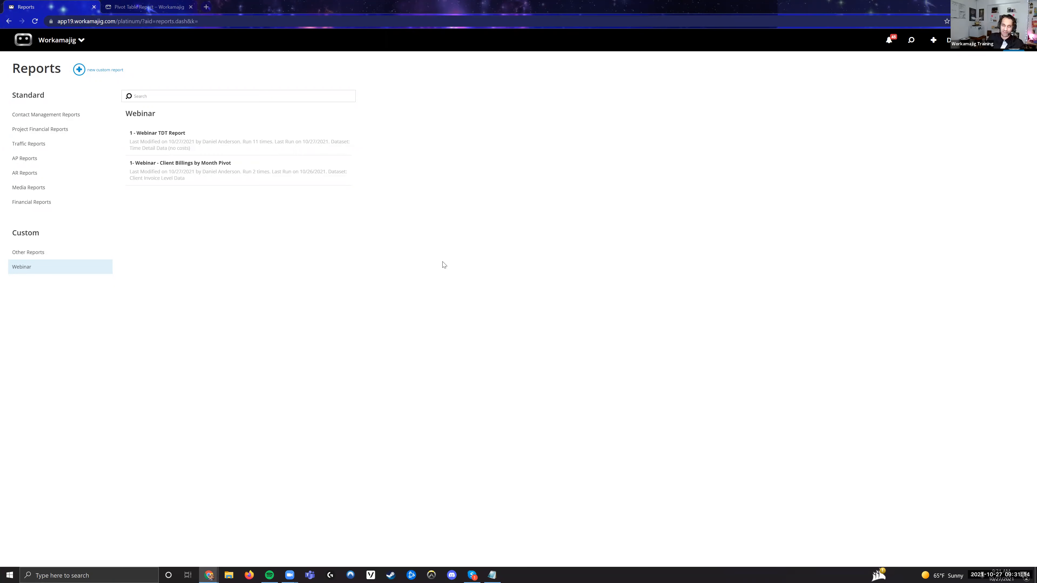
Open support.workamajig.com in a new browser tab and search the help site for "webinar"
key("ctrl+t")
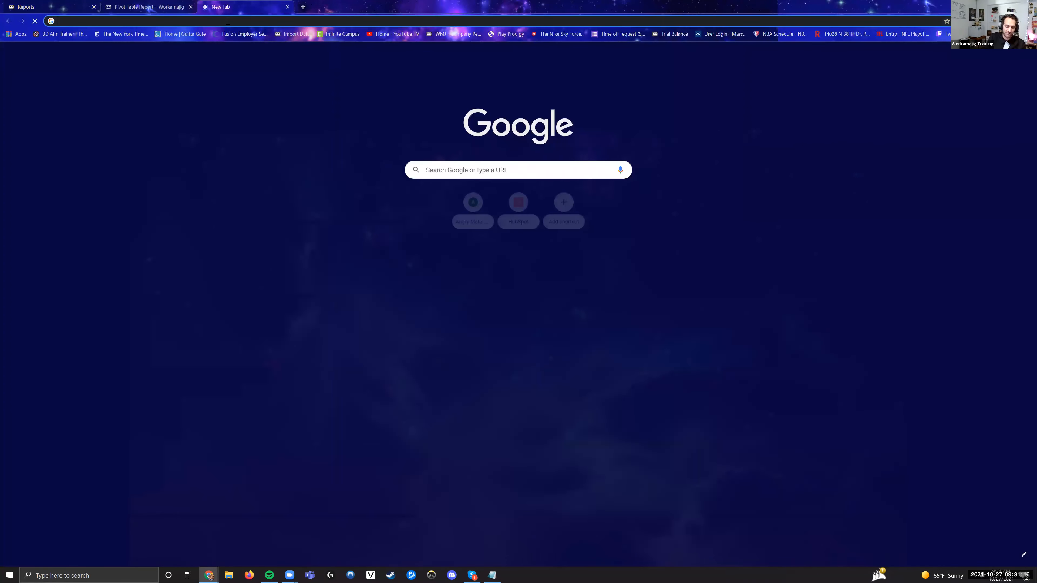
left_click(228, 21)
type("support.workamajig.com")
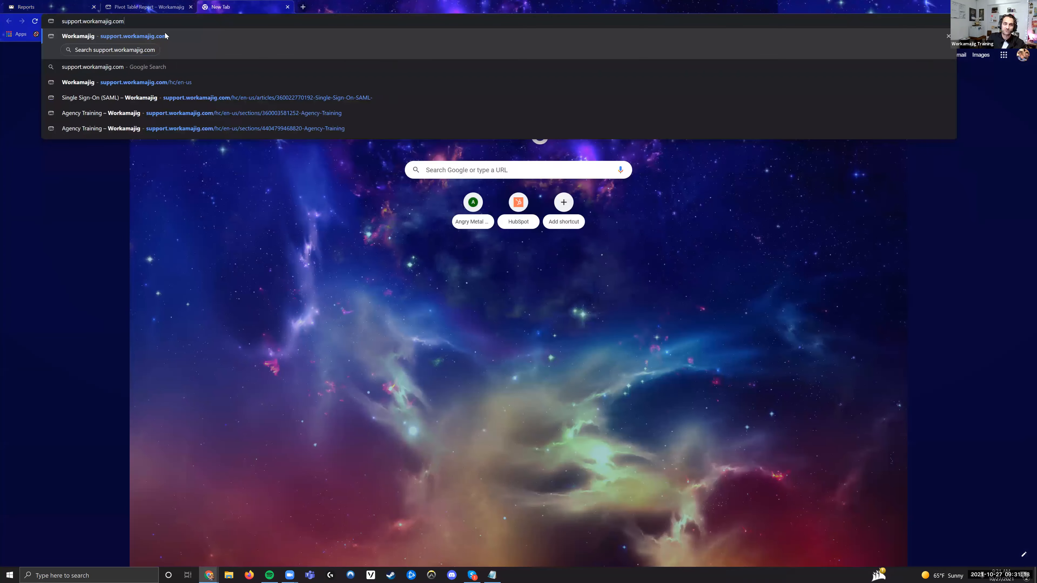
key("Return")
left_click(479, 129)
type("webinar")
key("Return")
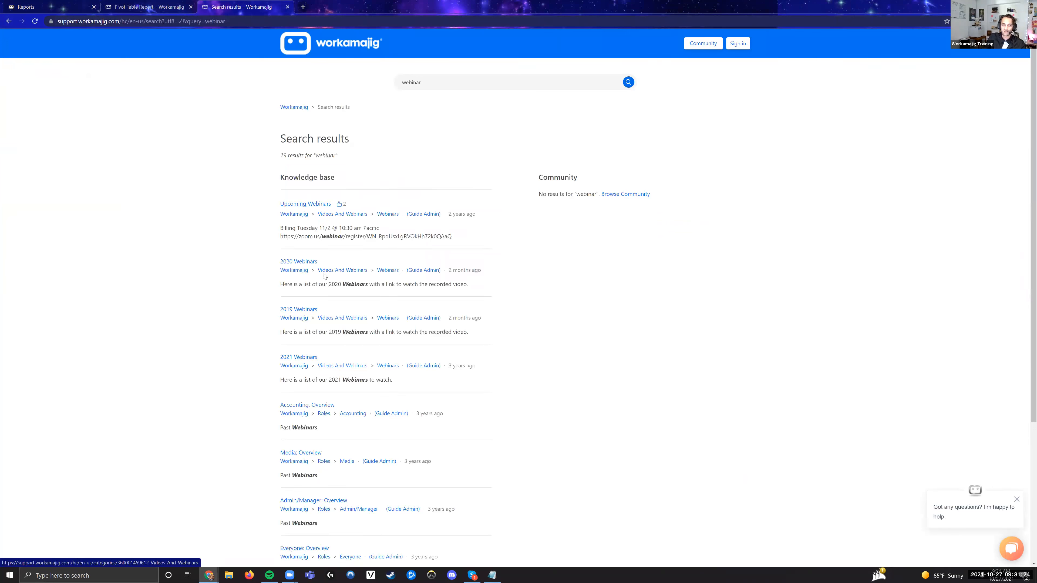
View the Upcoming Webinars article and the 2021 Webinars list, return to Upcoming Webinars, and close the support site
left_click(308, 206)
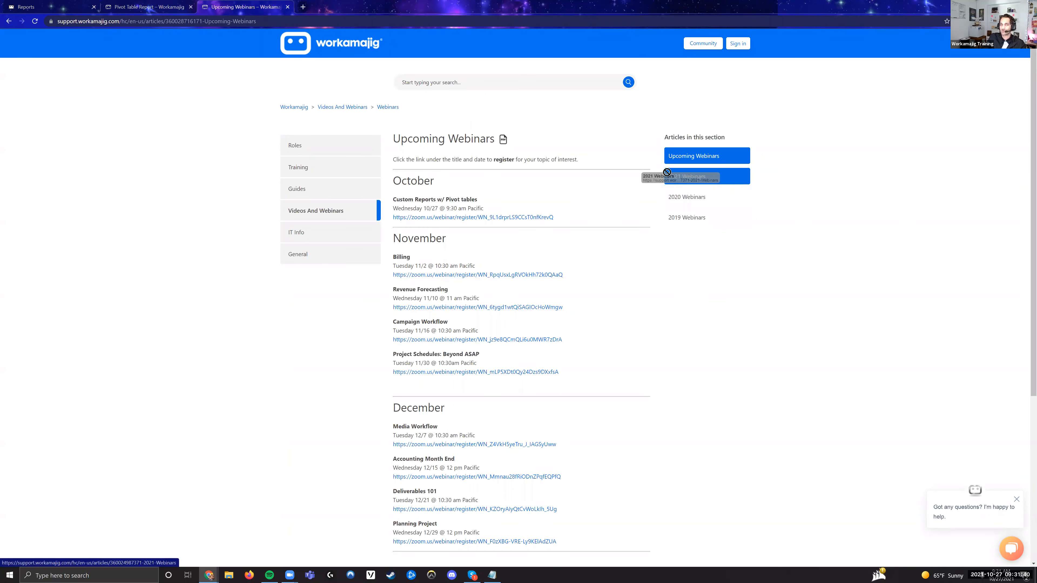
left_click(690, 178)
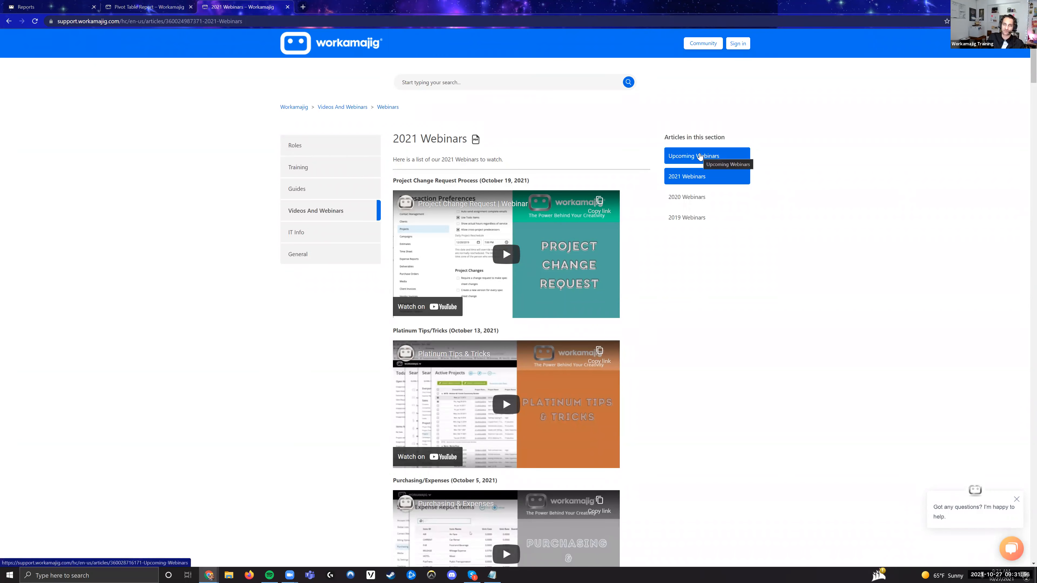
left_click(699, 157)
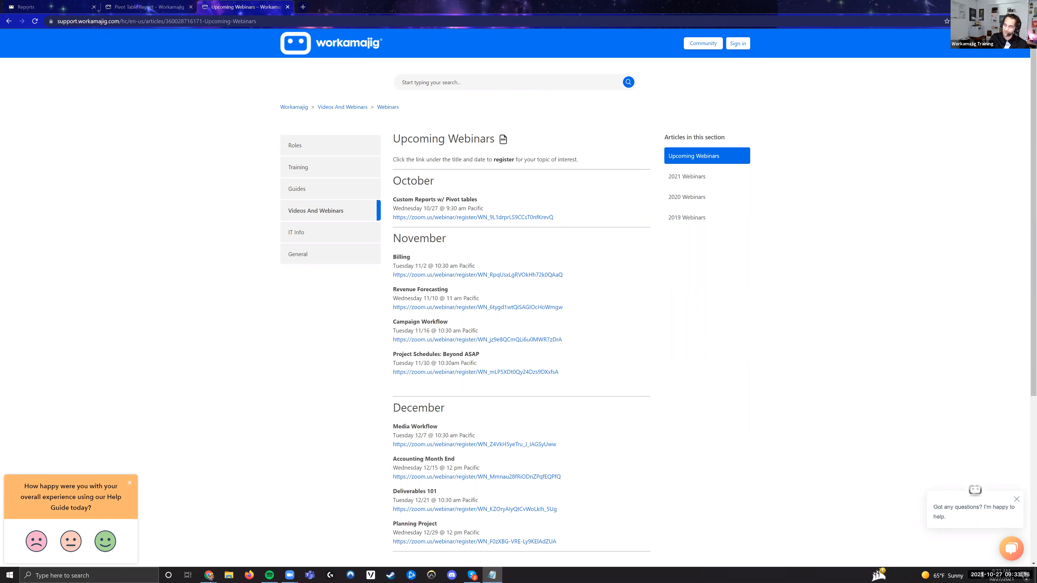
left_click(287, 7)
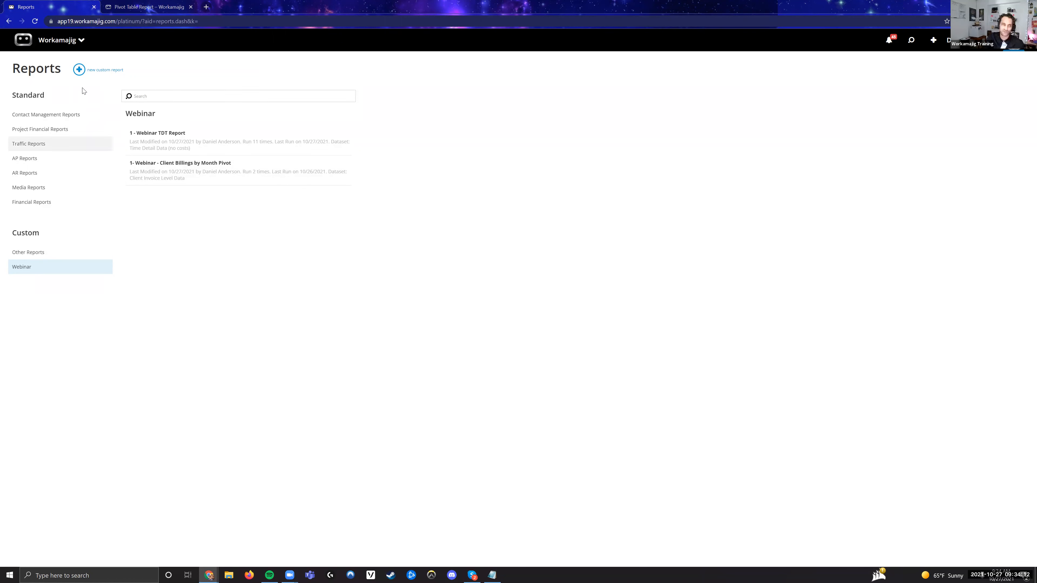
Open the project manager's Today page and highlight its Views heading
left_click(67, 41)
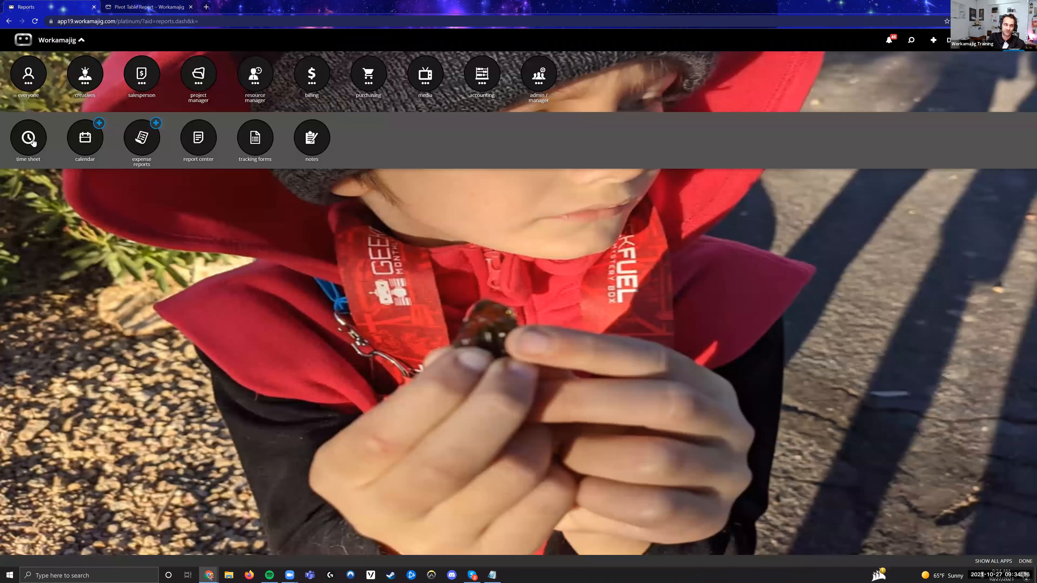
left_click(32, 140)
double_click(26, 365)
scroll(101, 370, "down", 1)
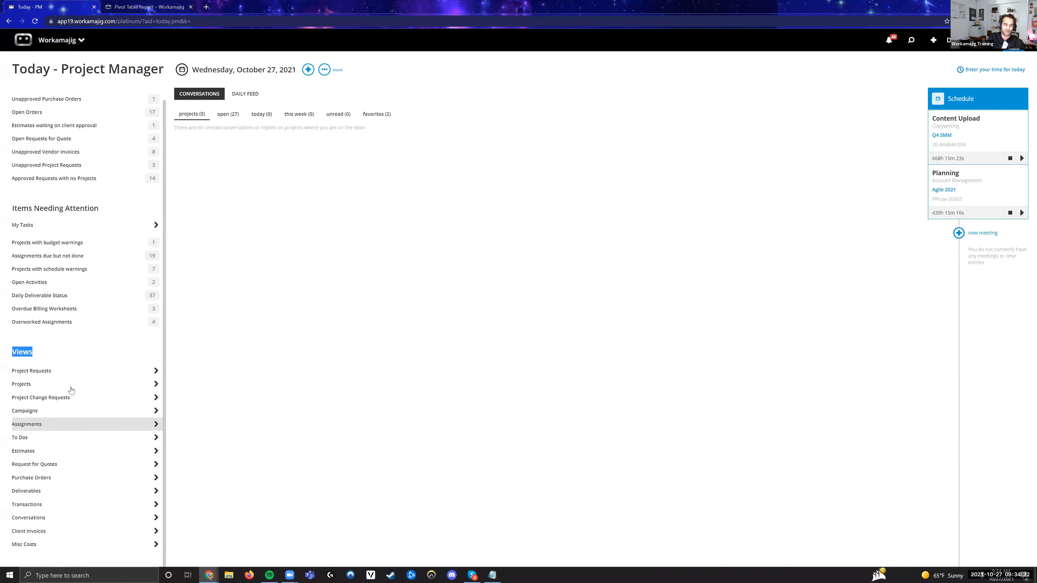
Show the list of saved Projects views on the project manager's Today page, and close the list
double_click(38, 388)
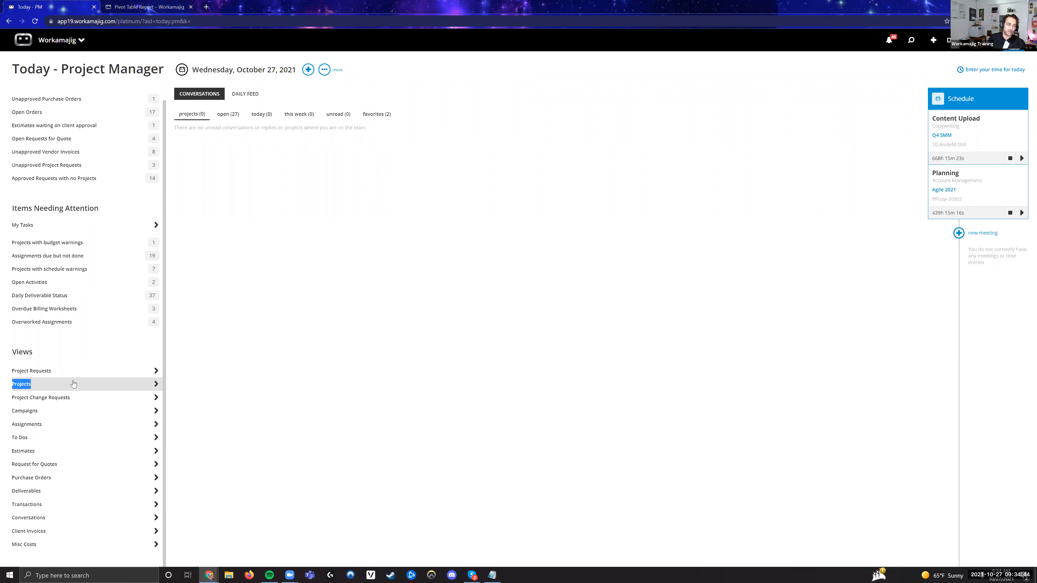
left_click(51, 357)
double_click(34, 385)
left_click(151, 388)
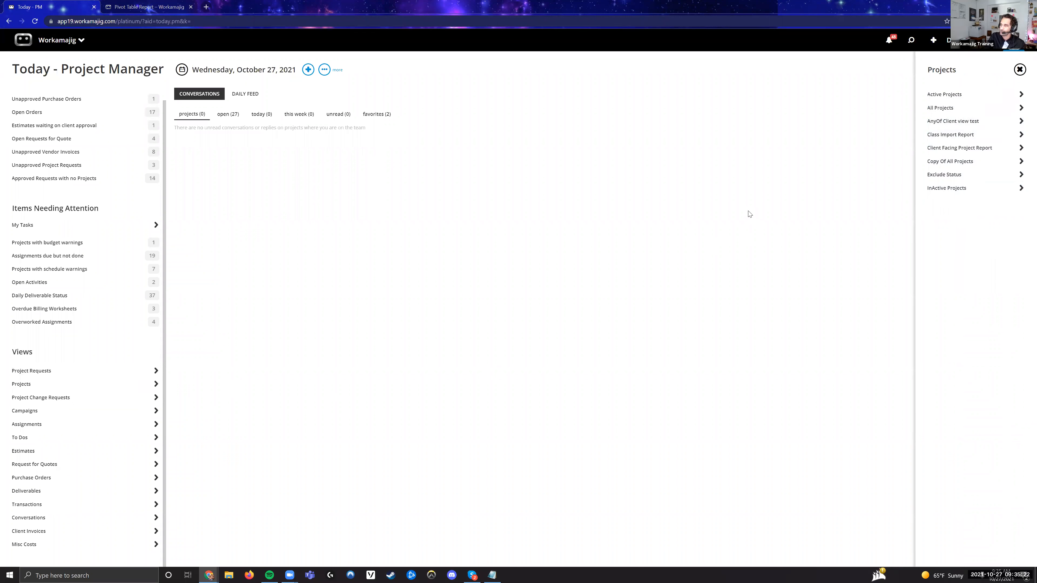
left_click(715, 200)
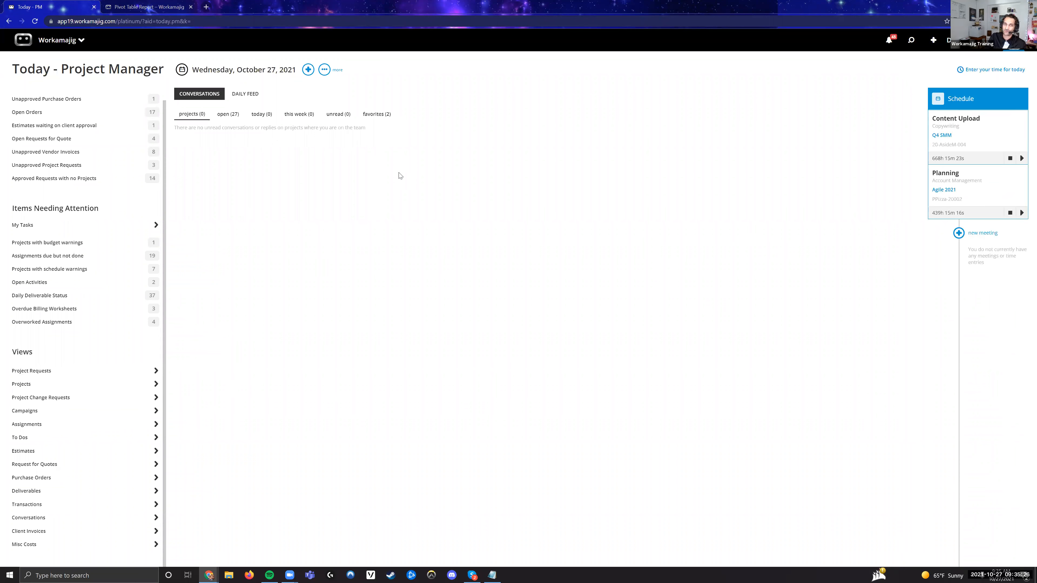
Open the report center from the apps available to everyone
left_click(80, 41)
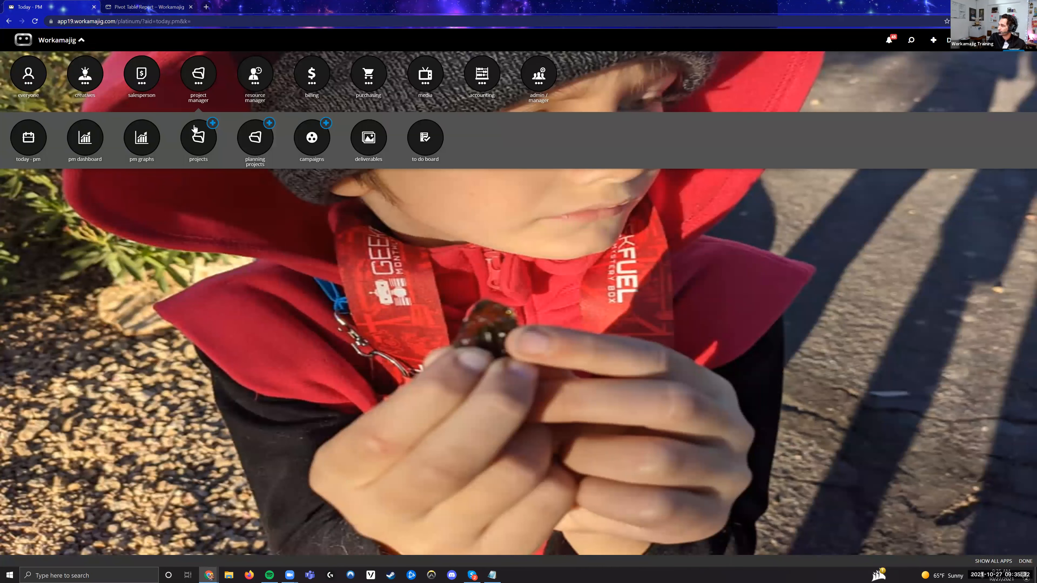
left_click(32, 84)
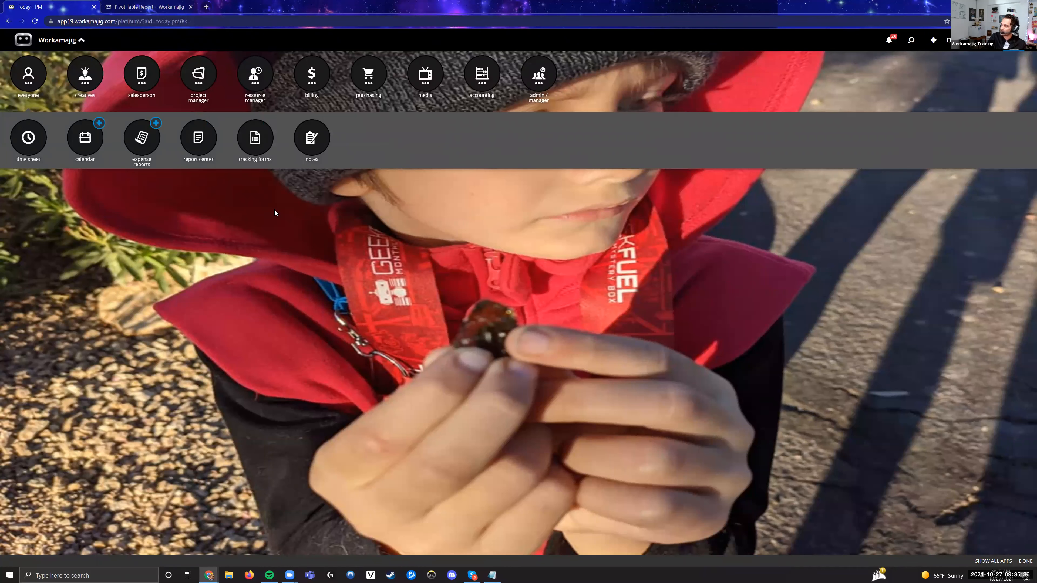
left_click(196, 141)
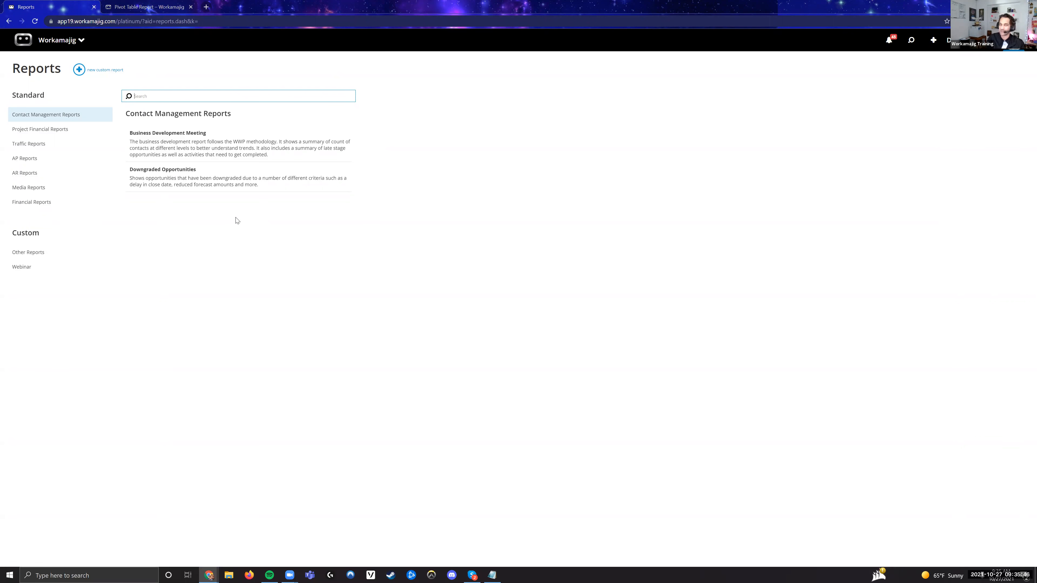
Point out the Standard and Custom report sections, and show the Project Financial Reports in the Standard section
left_click_drag(47, 97, 11, 98)
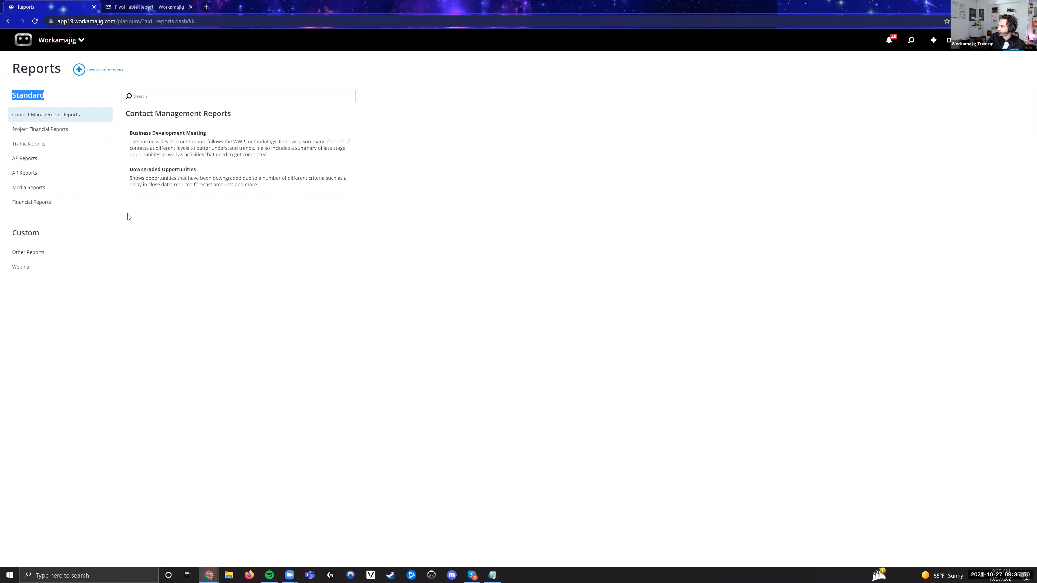
left_click_drag(69, 130, 25, 130)
left_click(74, 129)
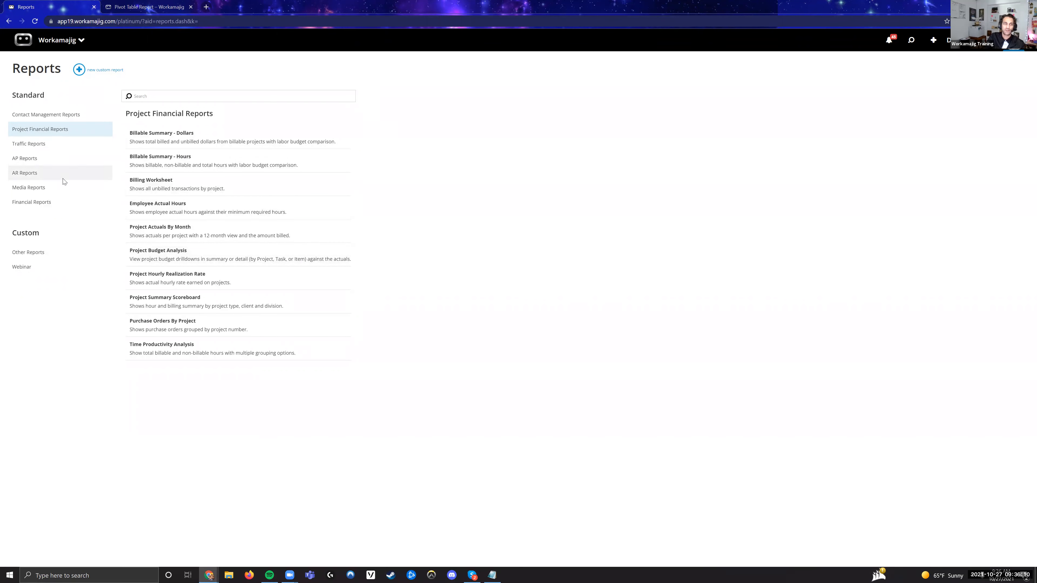
left_click_drag(39, 235, 12, 234)
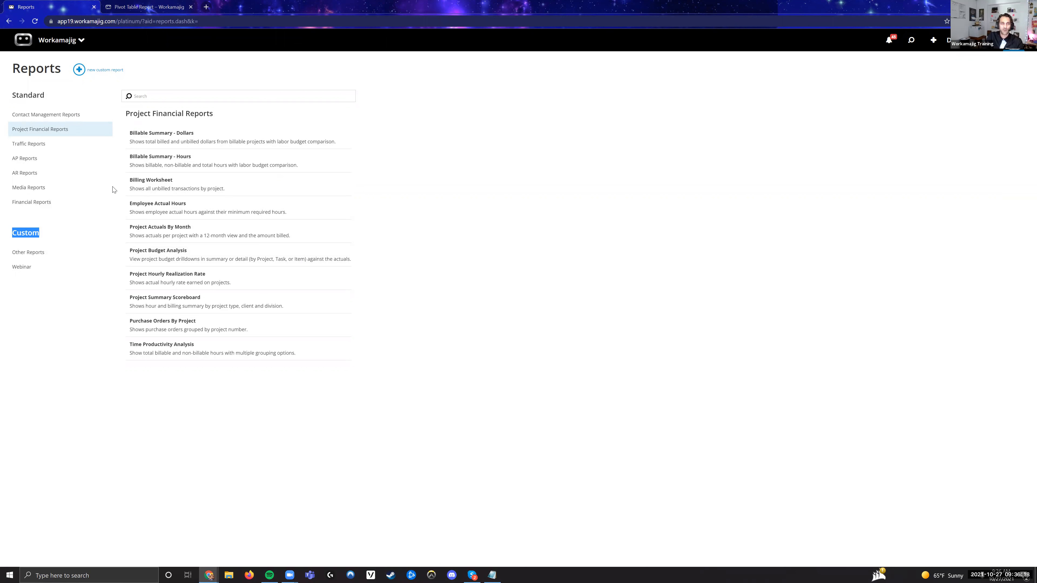
Reopen the report center and highlight the Reports page title
left_click(74, 41)
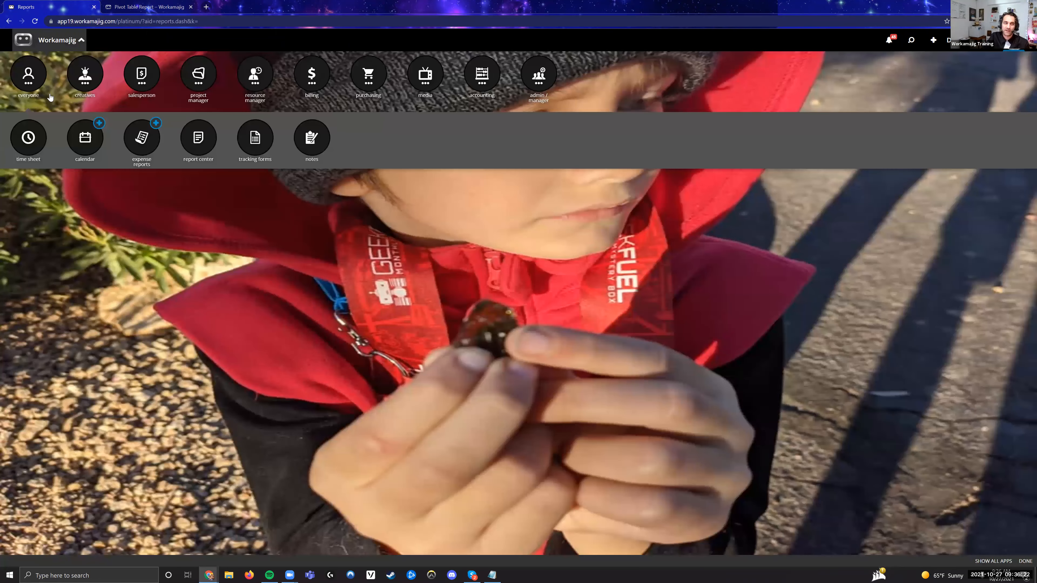
left_click(198, 139)
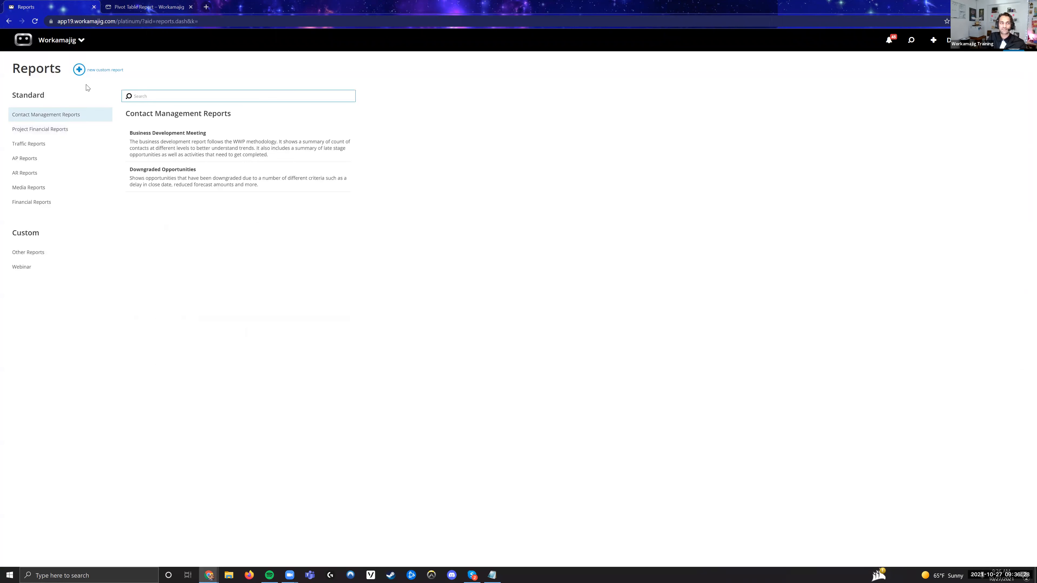
left_click_drag(64, 70, 13, 72)
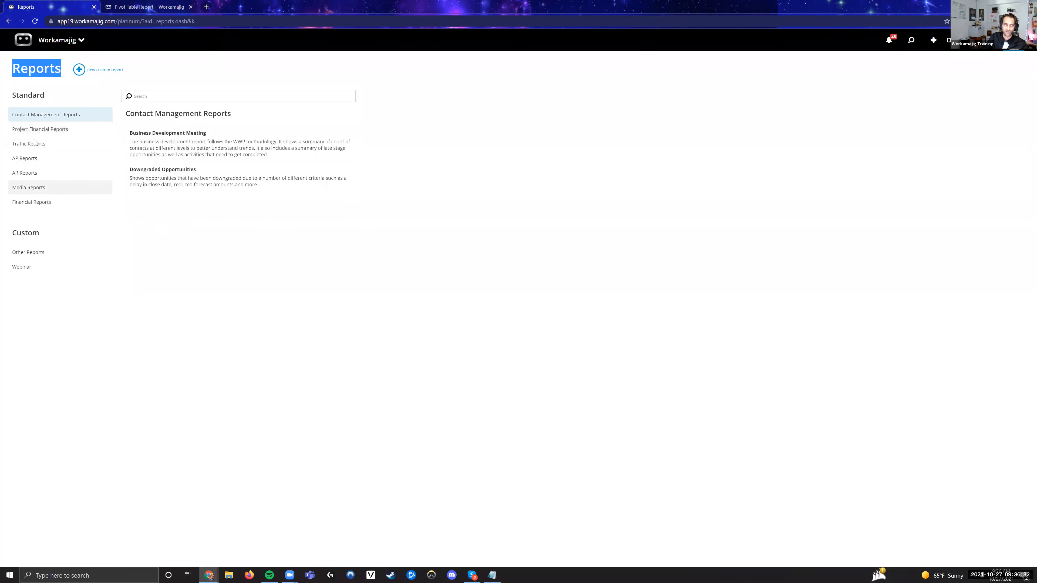
Start a new custom report and examine the row descriptions of the Company Level Data and Opportunity Spec Sheet Data datasets
left_click(86, 71)
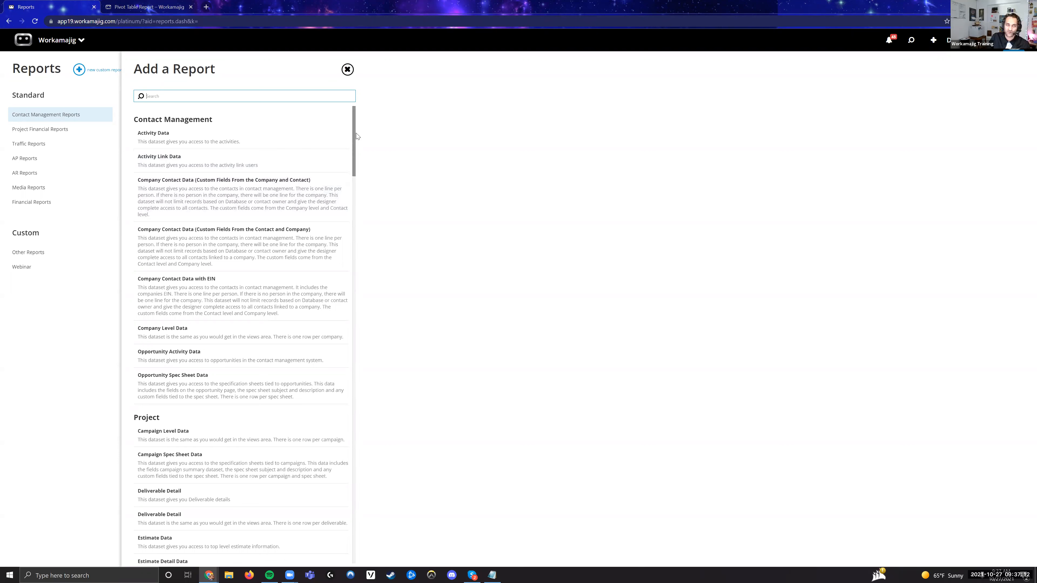
left_click_drag(354, 128, 355, 126)
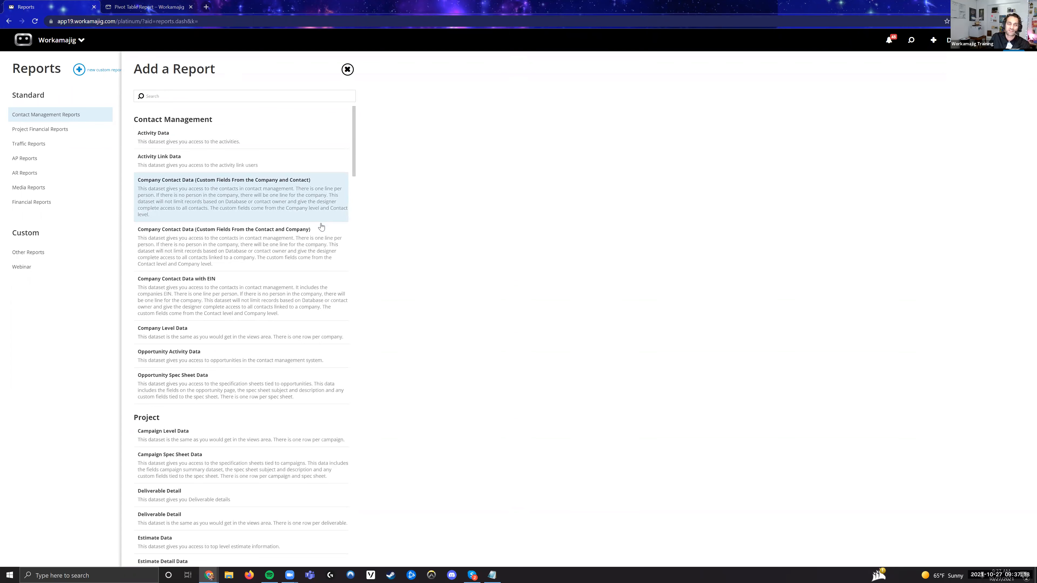
scroll(322, 226, "down", 1)
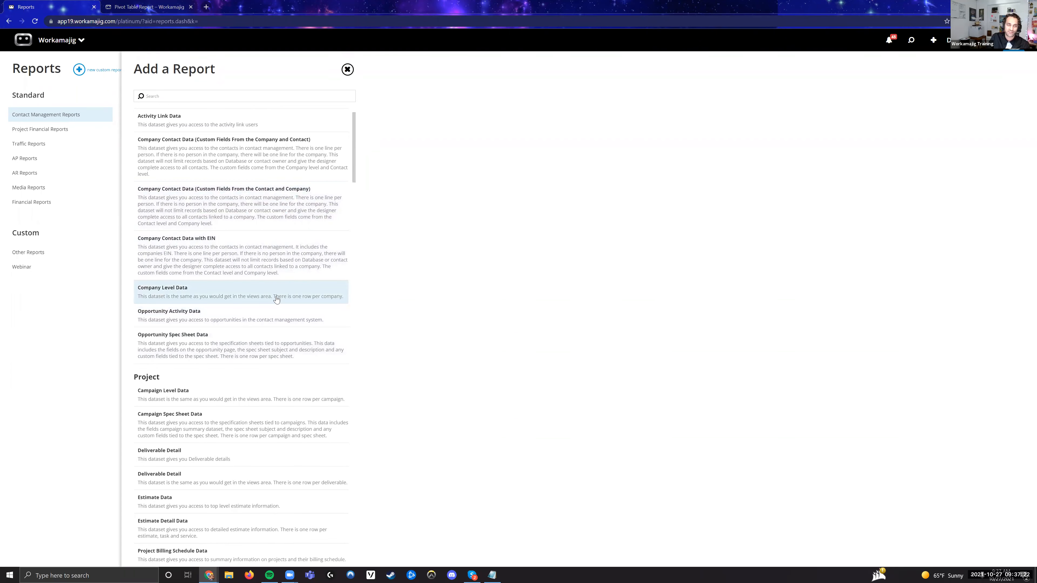
left_click_drag(274, 298, 347, 302)
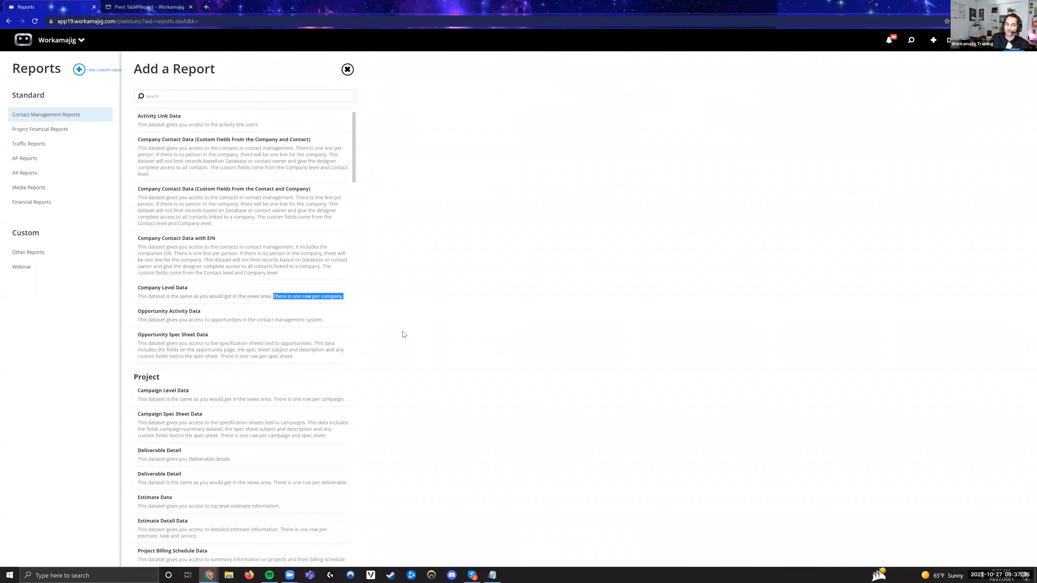
left_click_drag(296, 357, 222, 360)
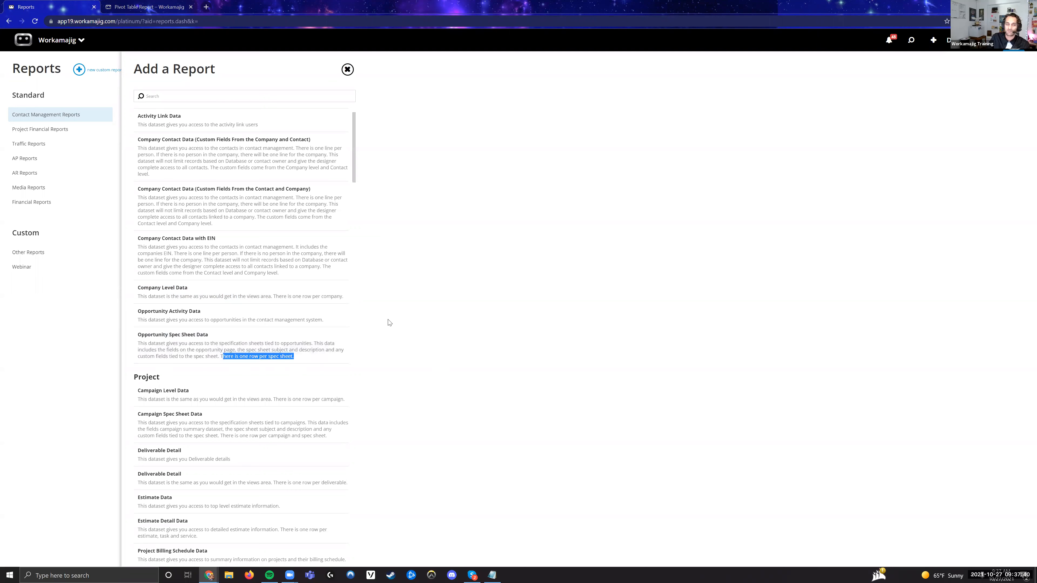
left_click(313, 80)
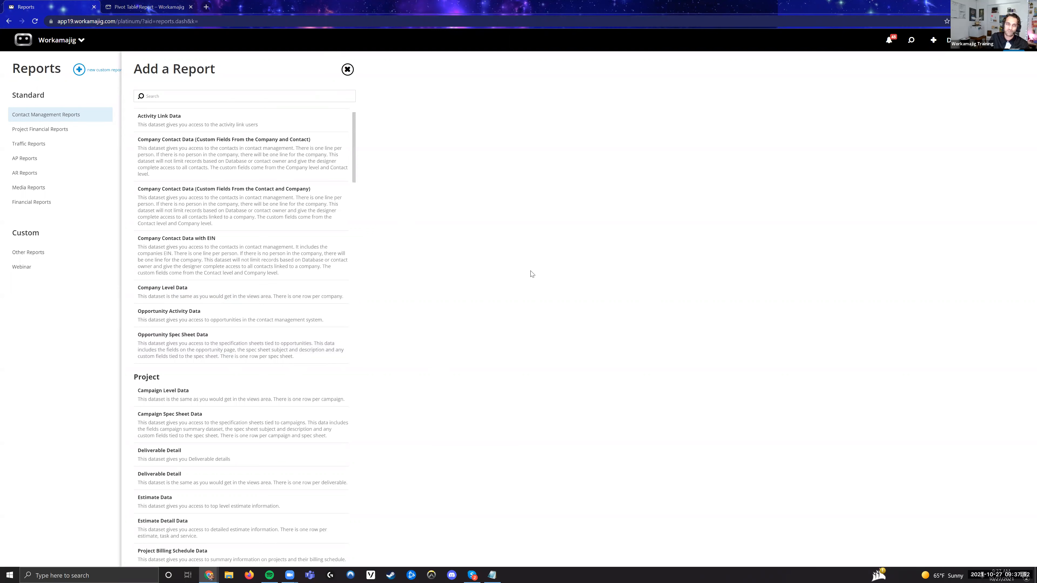
Look over the Contact Management datasets, highlighting Activity Link Data, and close the Add a Report list
scroll(314, 167, "up", 1)
scroll(315, 167, "up", 1)
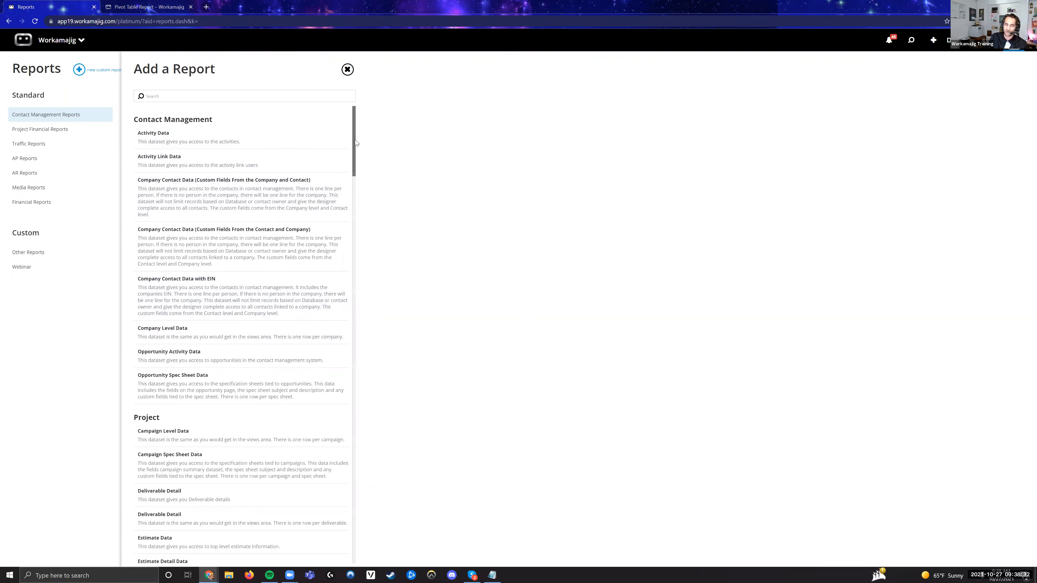
scroll(212, 171, "down", 1)
left_click(180, 146)
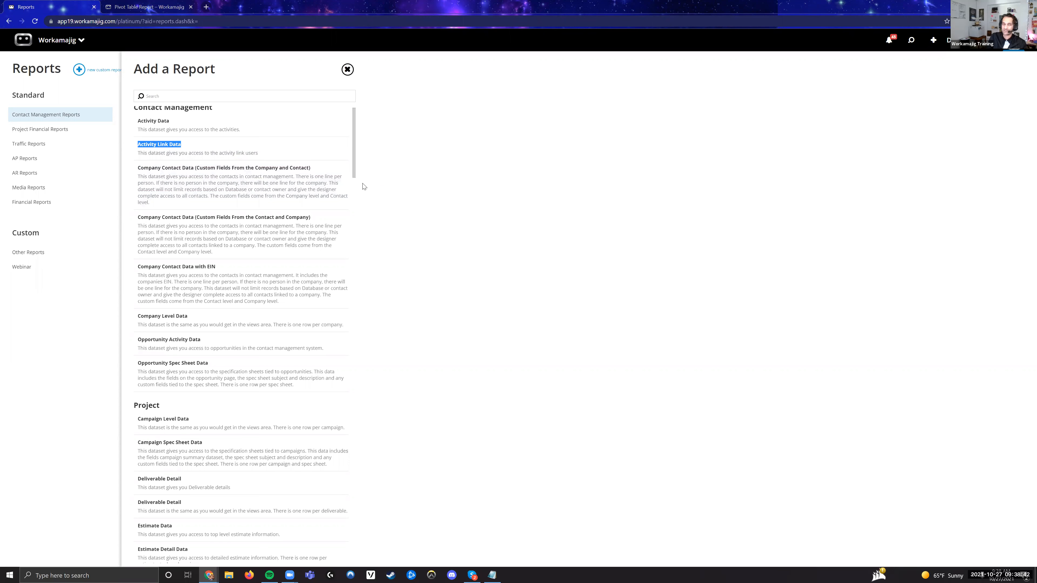
left_click(376, 196)
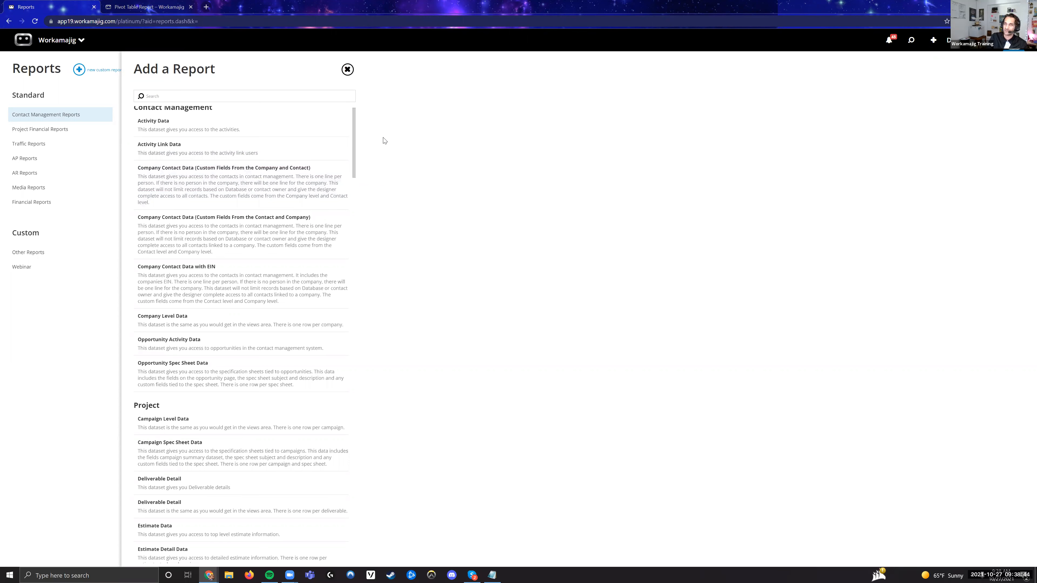
scroll(309, 169, "up", 1)
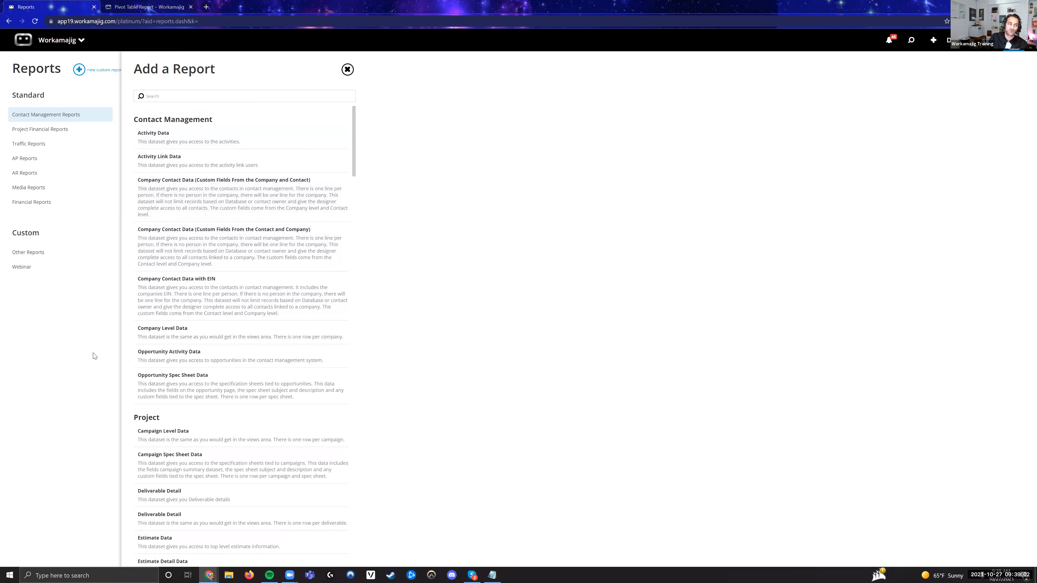
left_click(93, 341)
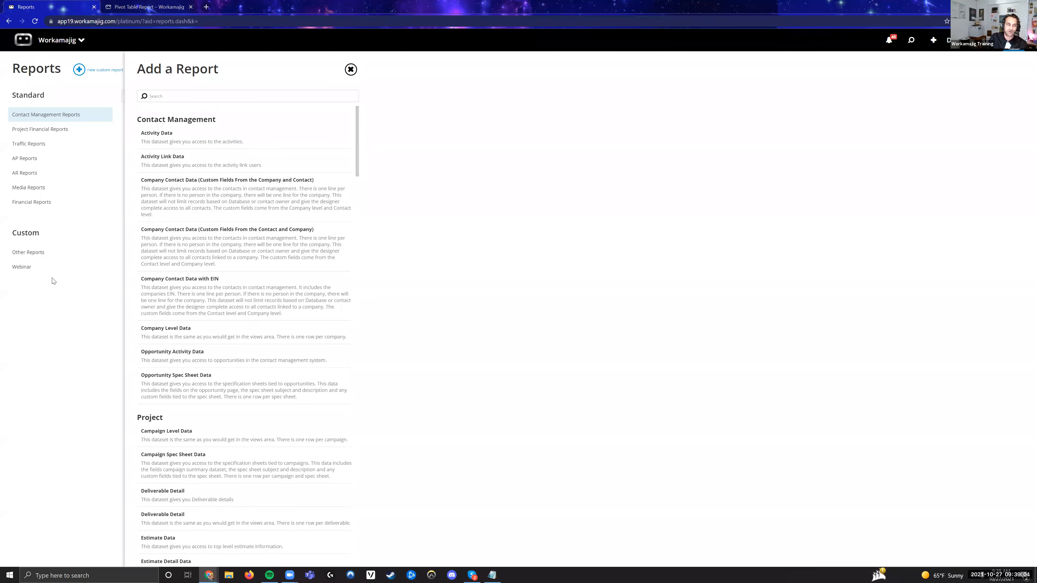
Open the Webinar group of custom reports and highlight the Client Billings by Month Pivot report's title
left_click(51, 268)
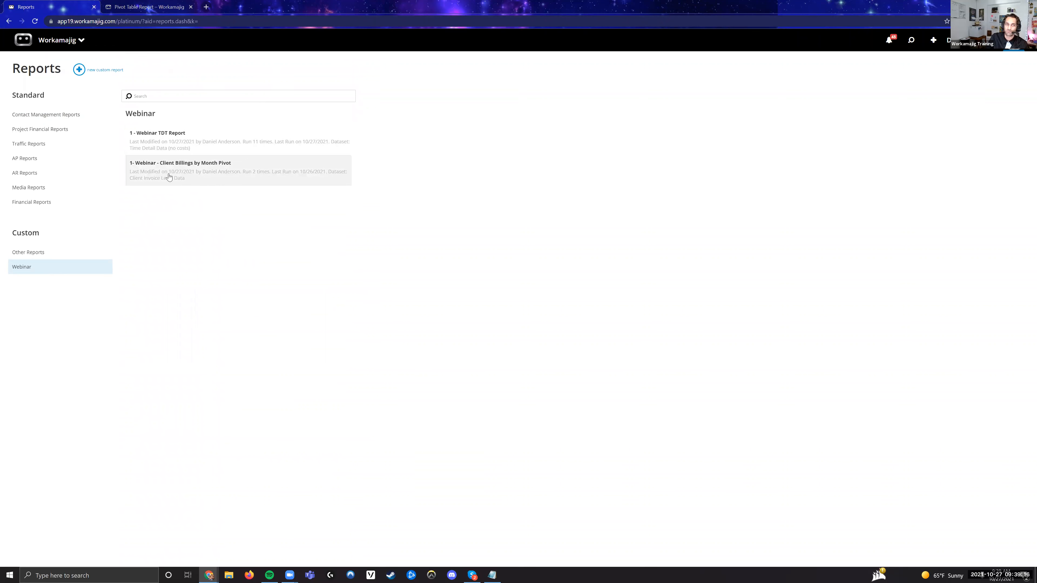
left_click_drag(130, 165, 237, 169)
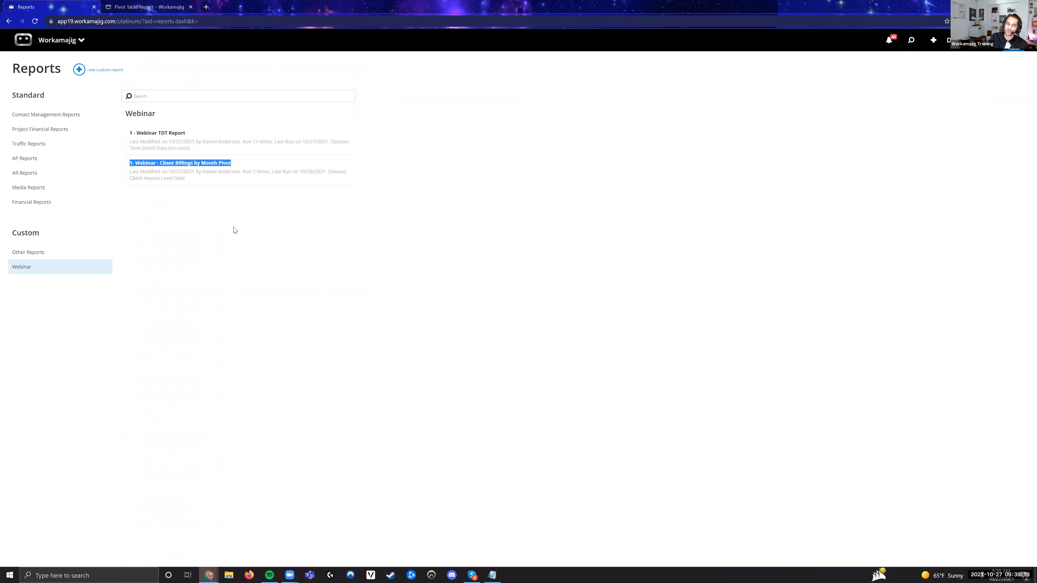
left_click(236, 233)
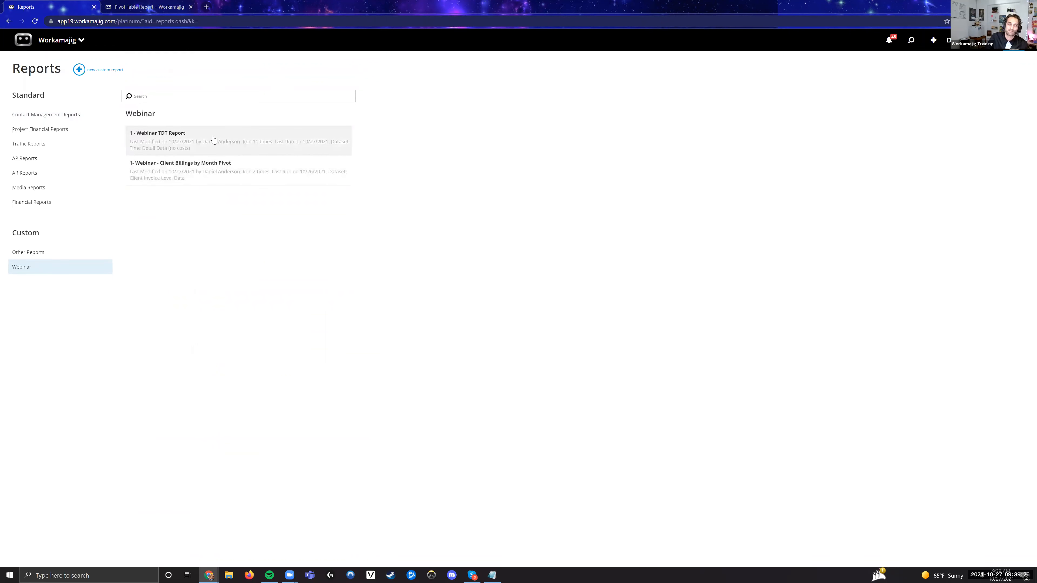
Start a new custom report, search the datasets for "Time det" and highlight Time Detail Data (no costs)
left_click(88, 73)
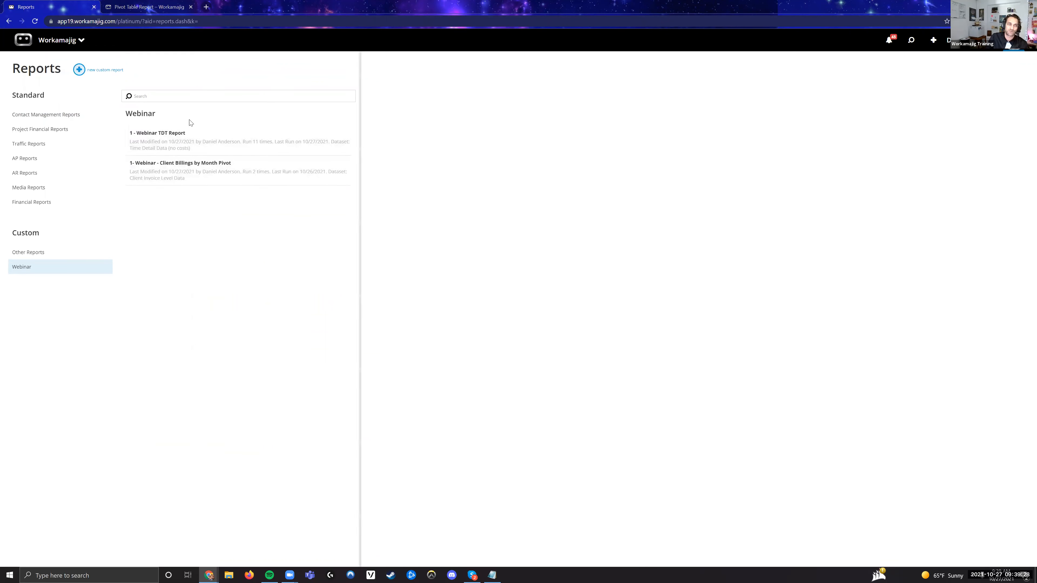
left_click(228, 97)
type("Time det")
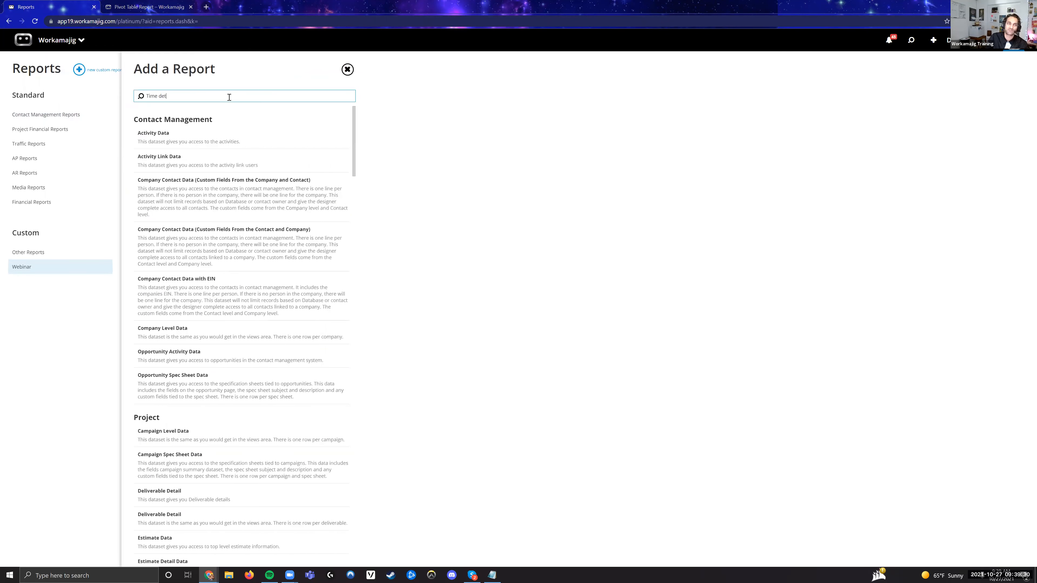
triple_click(139, 134)
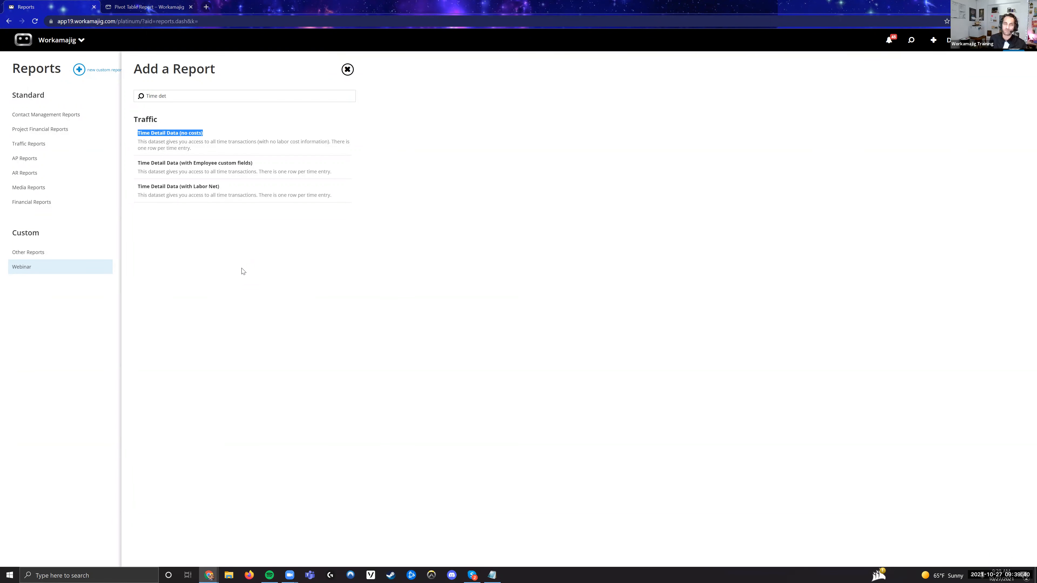
left_click(247, 255)
Close the Add a Report list and highlight the Client Invoice Level Data dataset under the Client Billings by Month Pivot report
left_click_drag(176, 96, 145, 98)
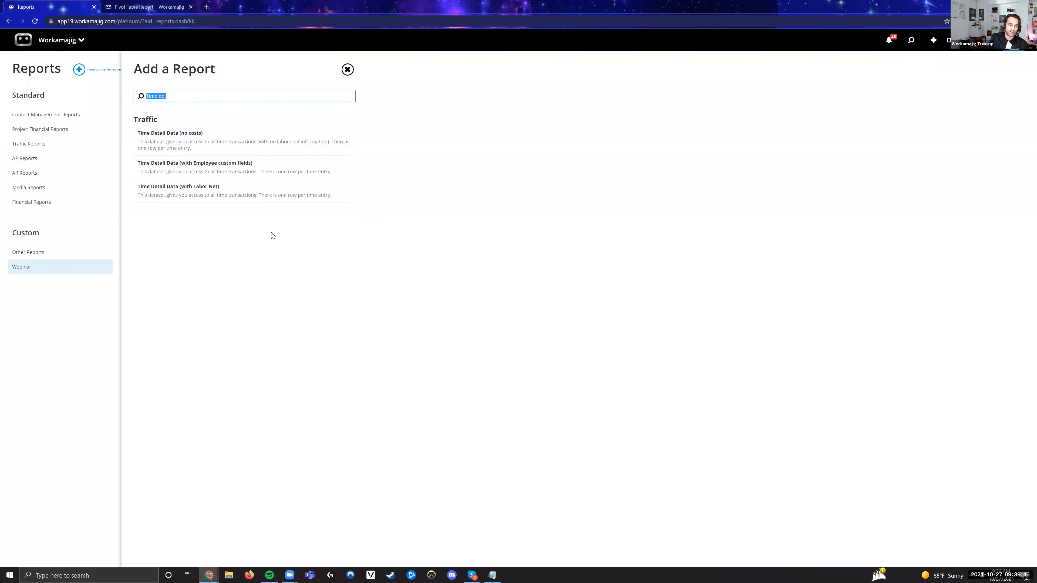
type("c")
left_click(351, 71)
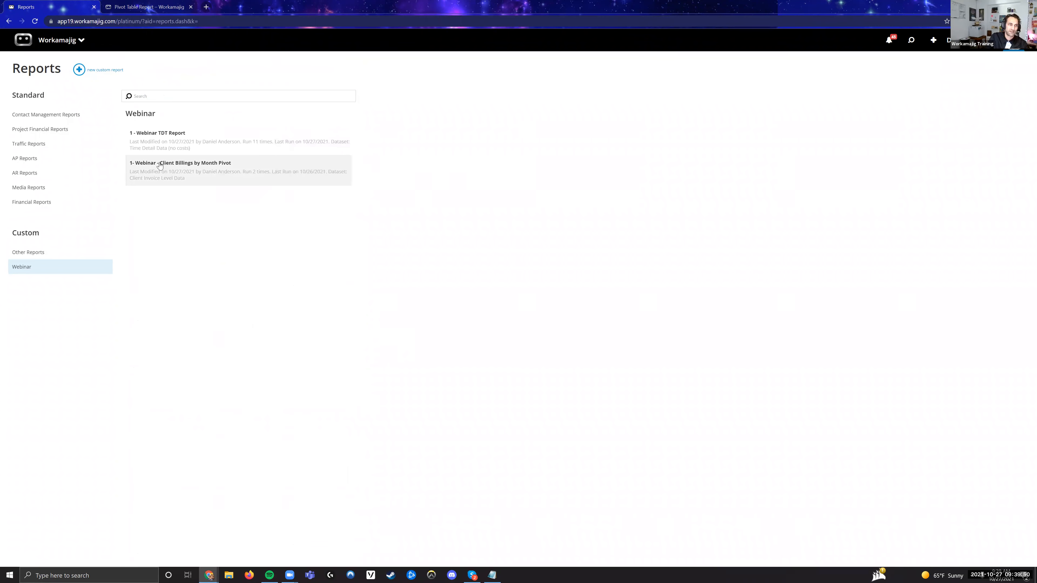
left_click_drag(186, 179, 129, 180)
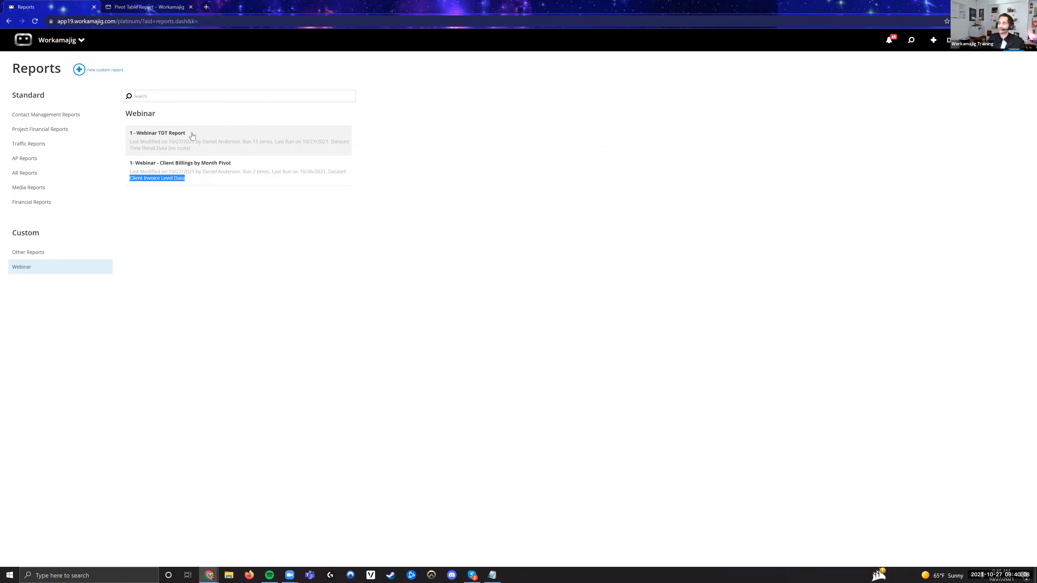
left_click(201, 234)
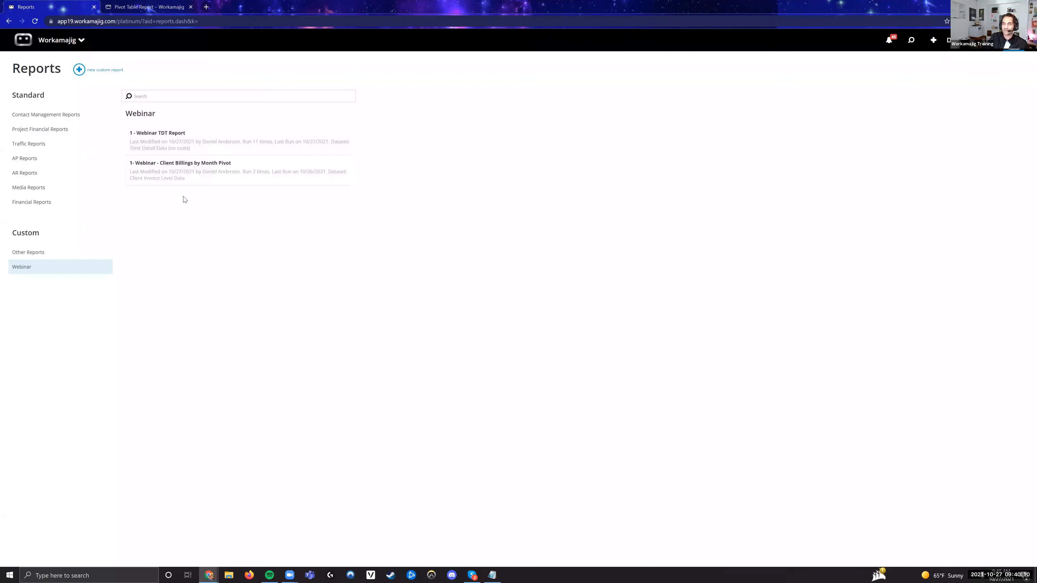
Open the 1 - Webinar TDT Report and look over its groups and columns in the edit view, closing it unchanged
left_click(177, 141)
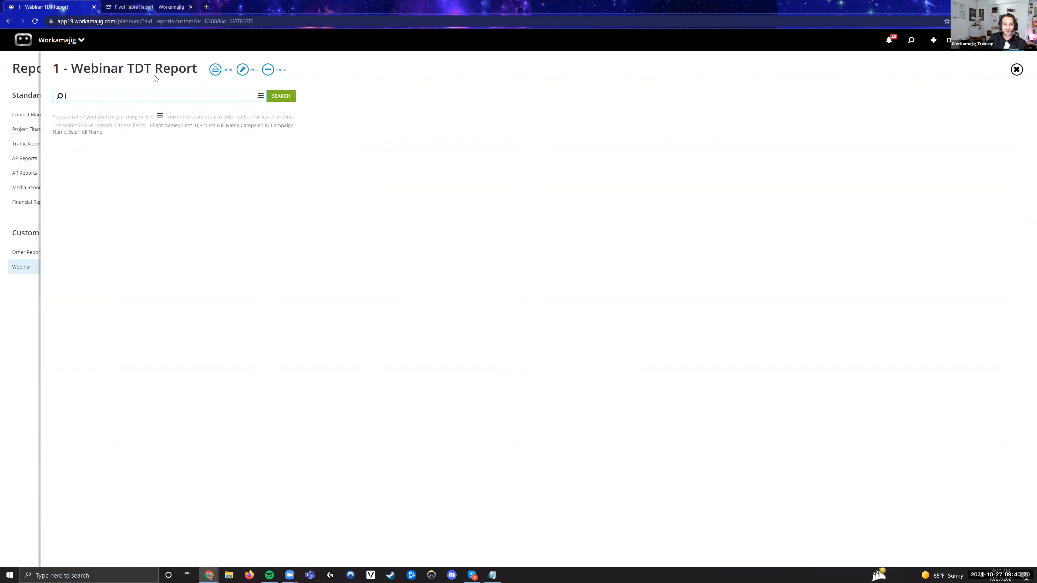
left_click(247, 70)
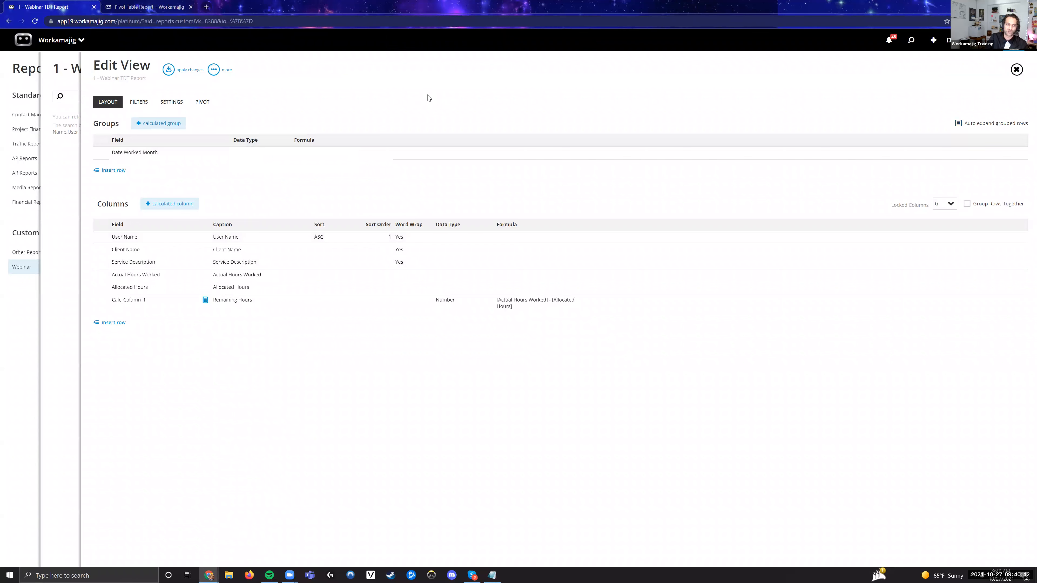
left_click(1016, 70)
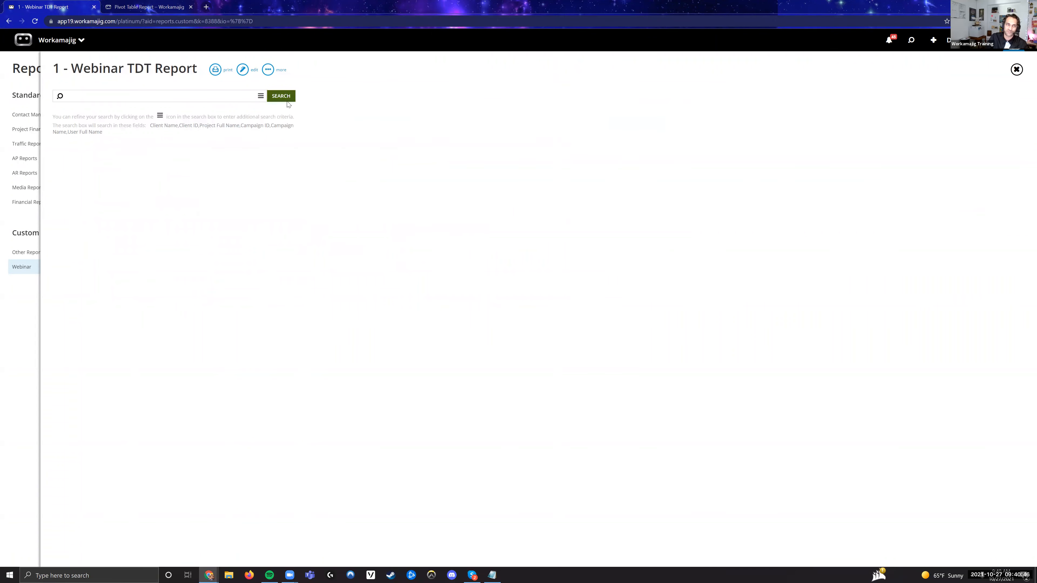
Run the Webinar TDT Report with no search criteria and highlight the April group heading
left_click(286, 98)
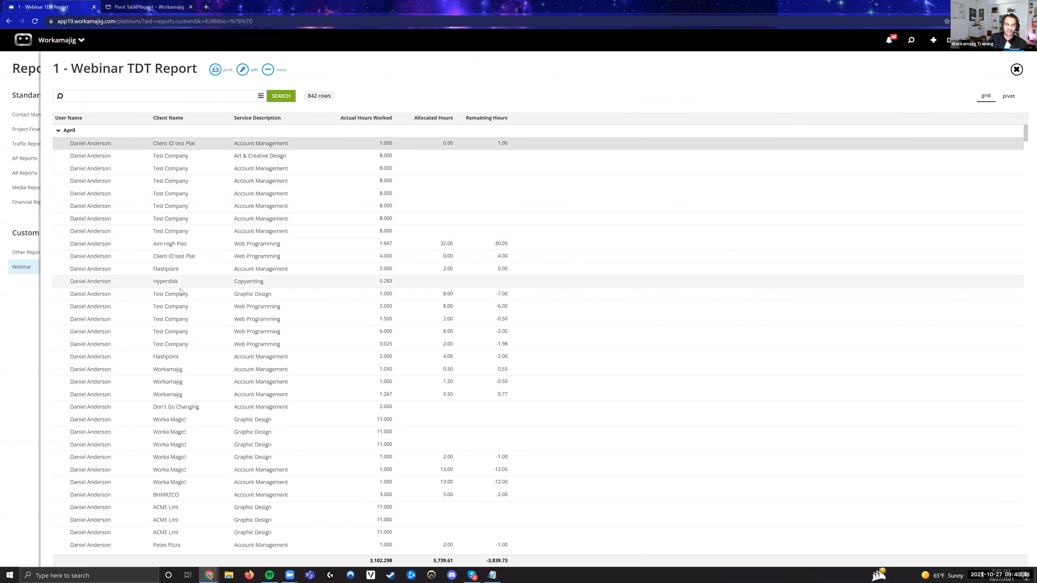
double_click(70, 131)
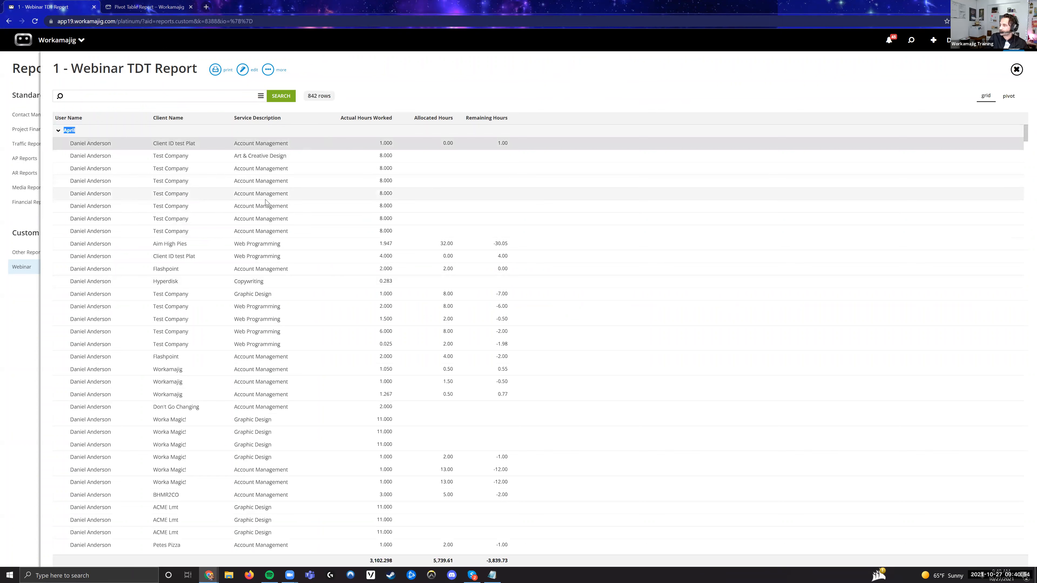
left_click(429, 109)
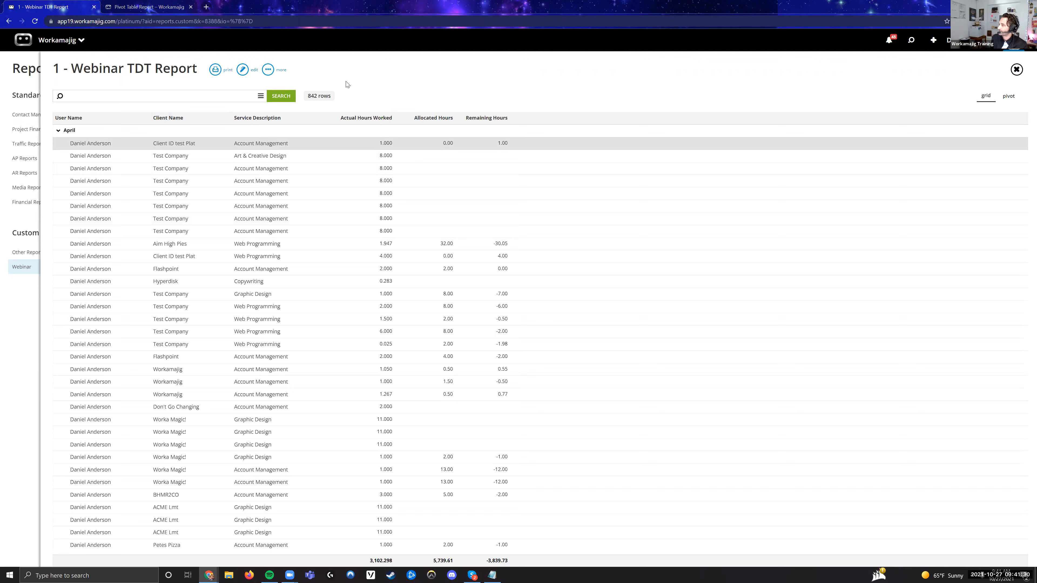
Collapse the April and August groups in the report grid and examine their subtotals
left_click(242, 69)
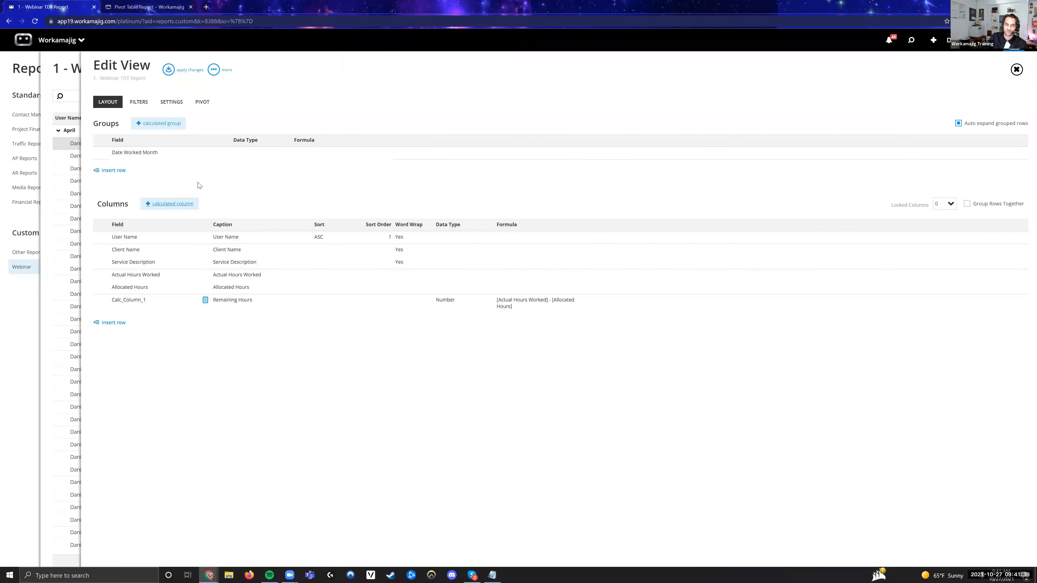
left_click(58, 130)
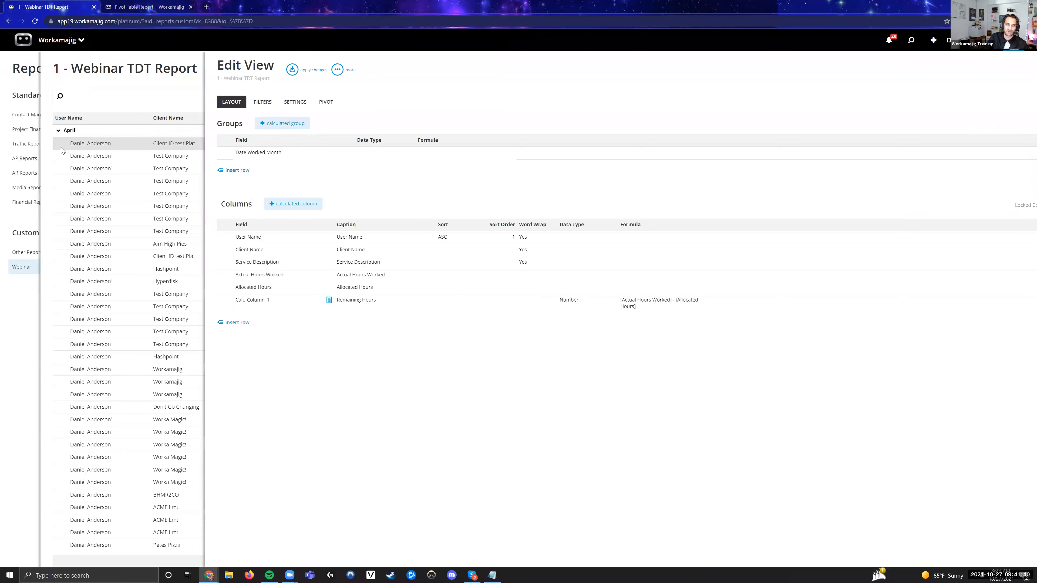
left_click(96, 134)
left_click(325, 142)
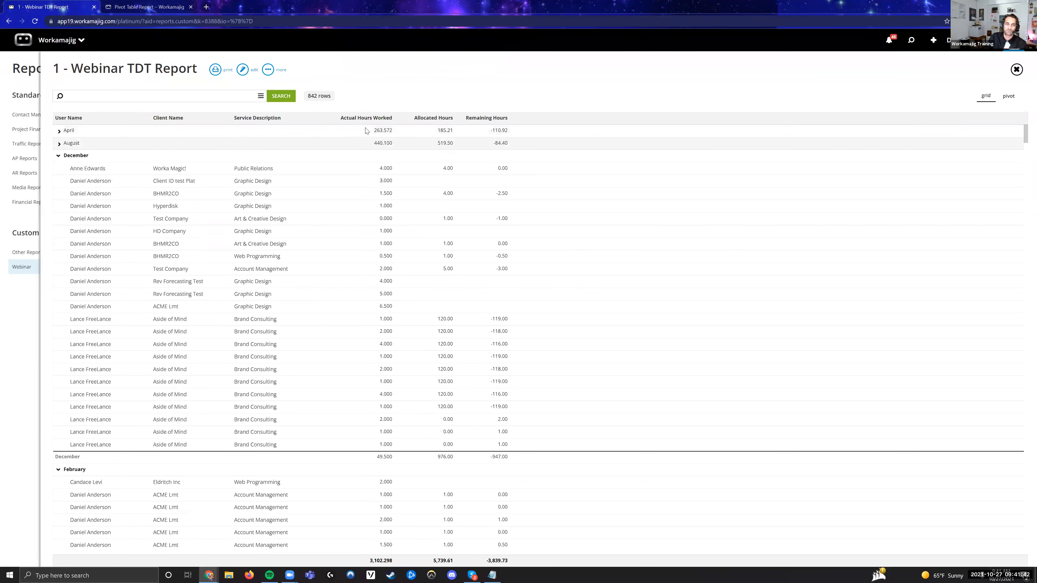
double_click(400, 136)
left_click(453, 71)
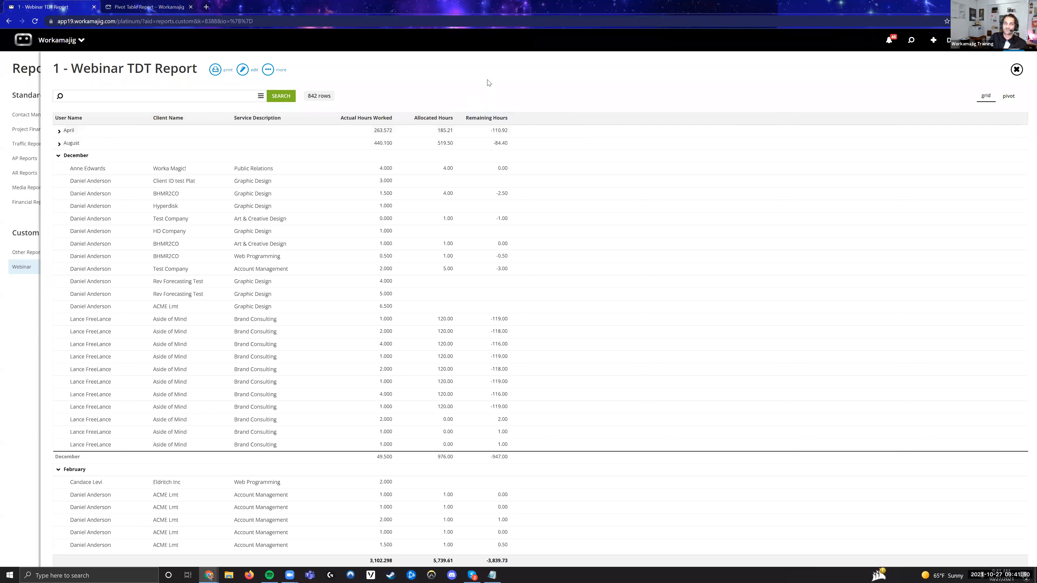
Collapse the December and February groups in the grid and expand both again
left_click(58, 156)
left_click(59, 168)
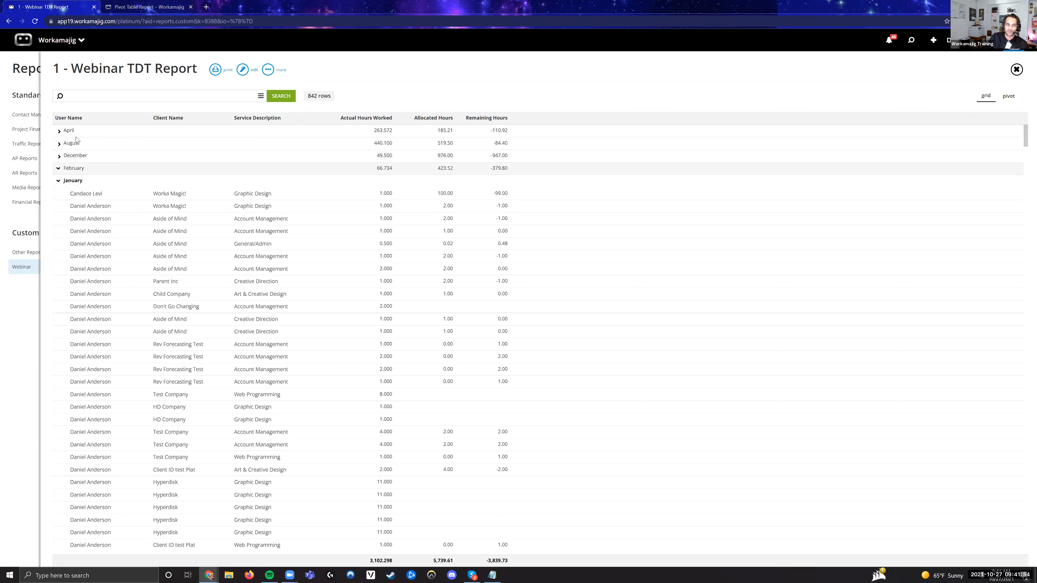
left_click(58, 168)
left_click(60, 156)
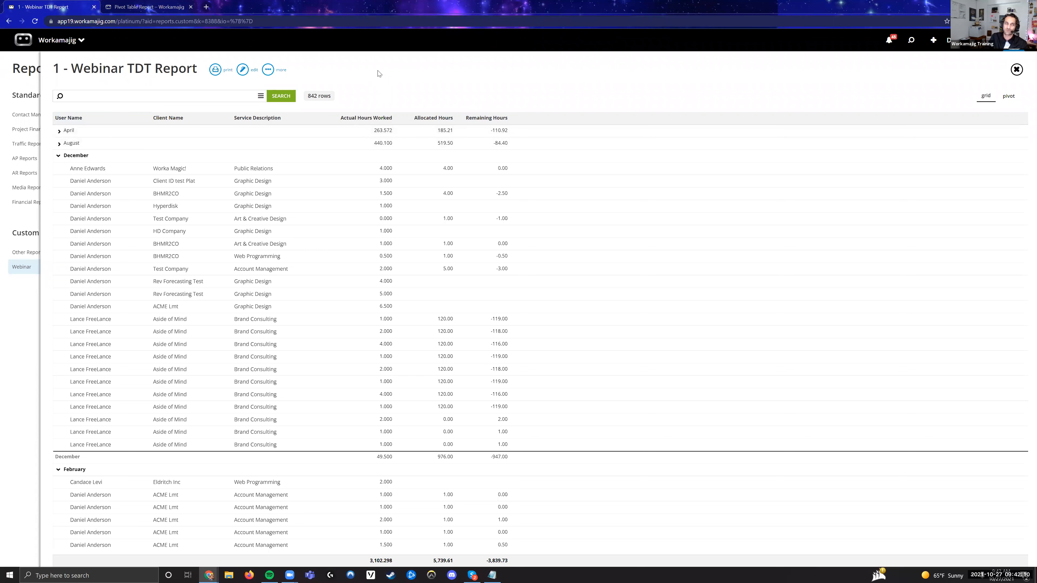
Review the report's layout in the edit view, close it, and switch the results from grid to pivot
left_click(243, 70)
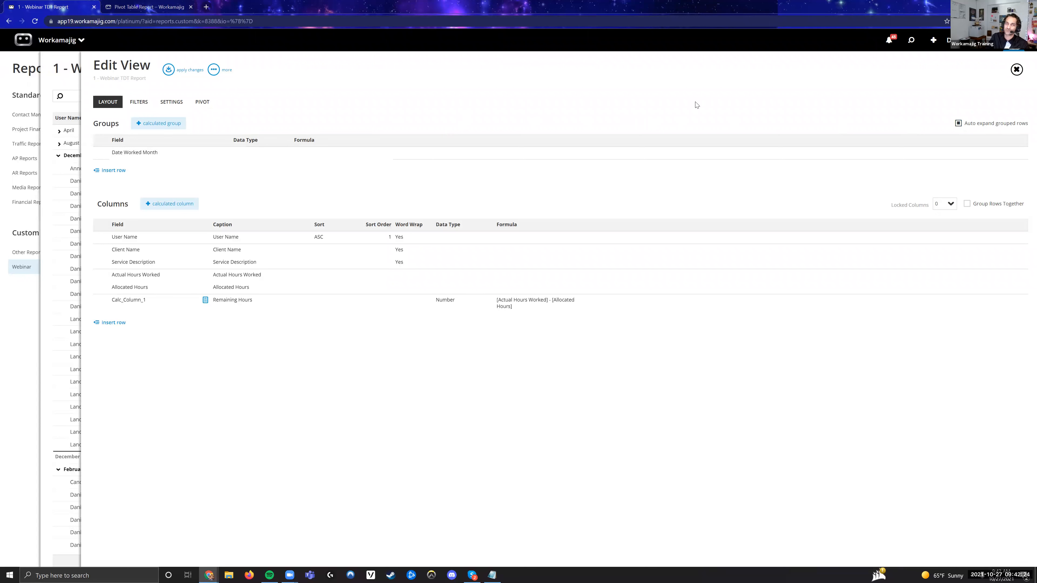
left_click(1015, 73)
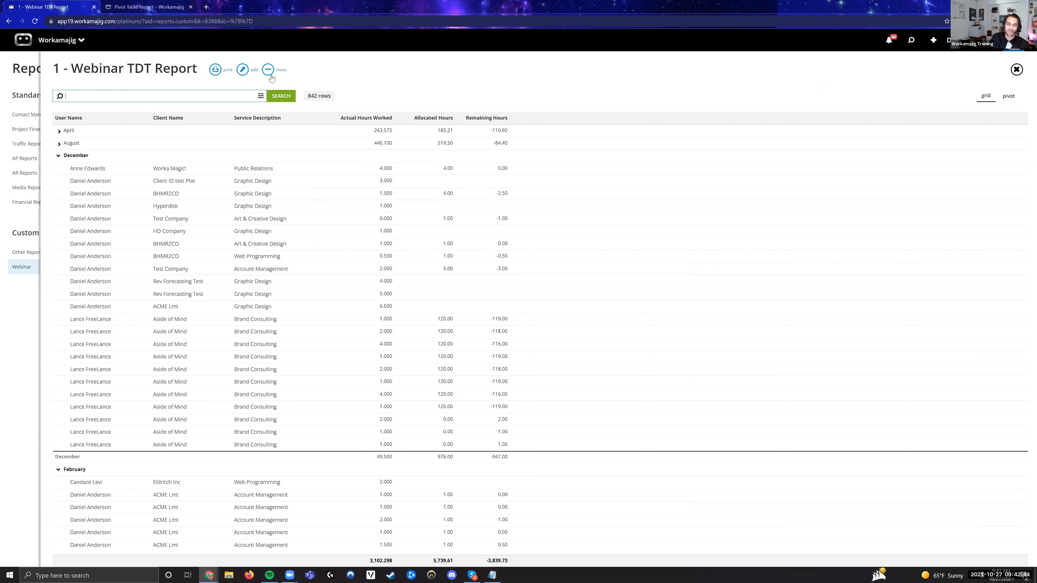
left_click(1008, 95)
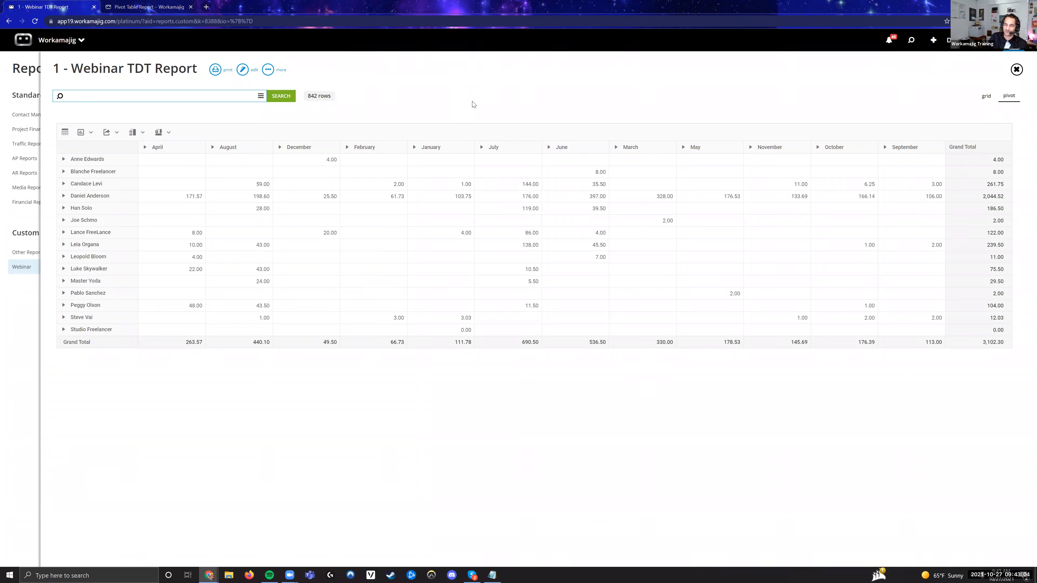
left_click(471, 91)
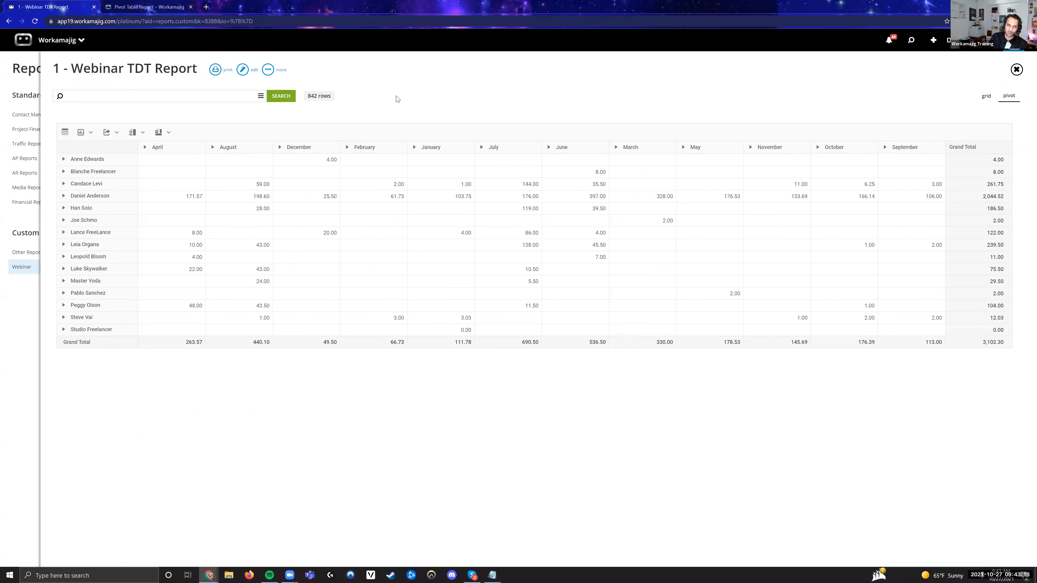
Try removing Service Description from the pivot rows and Client Name from the pivot columns, and close the edit view without applying
left_click(243, 71)
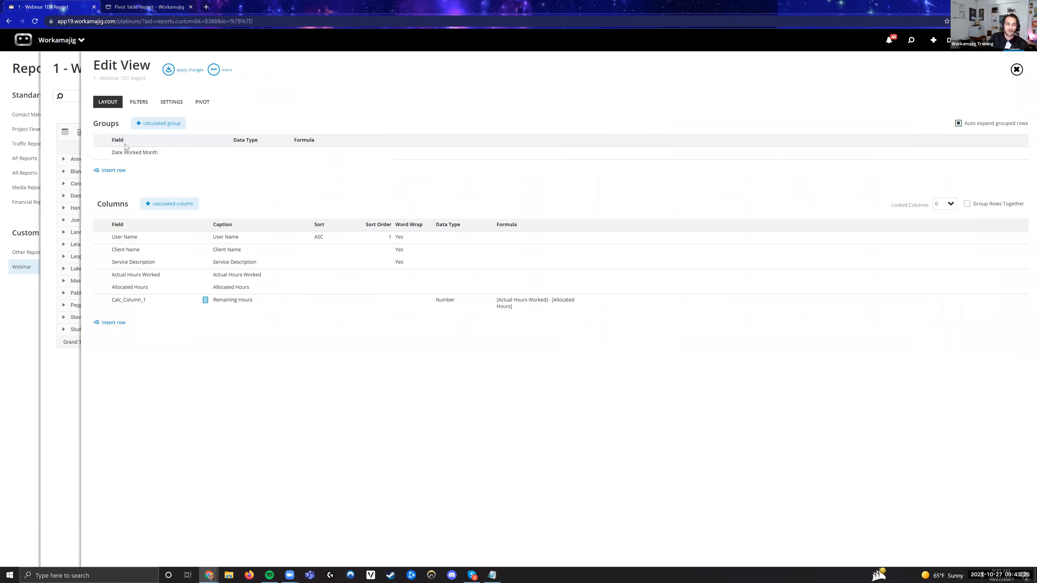
left_click(141, 105)
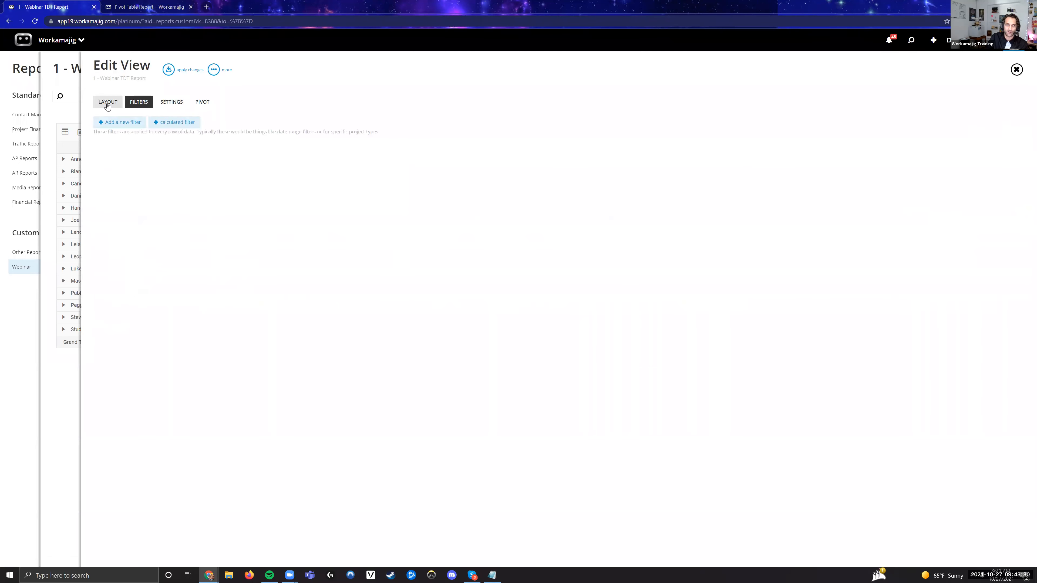
left_click(202, 103)
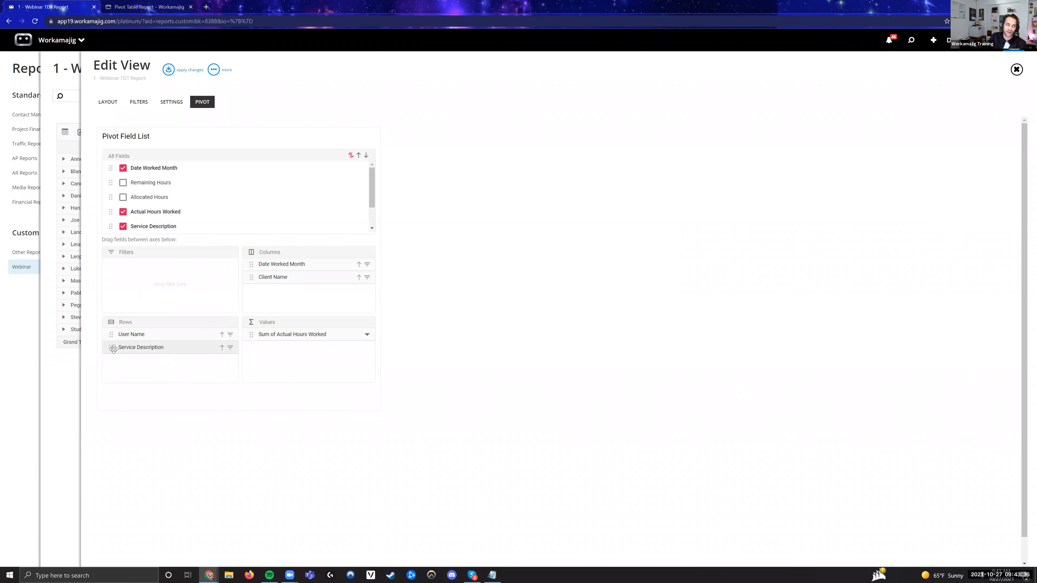
left_click_drag(110, 347, 147, 204)
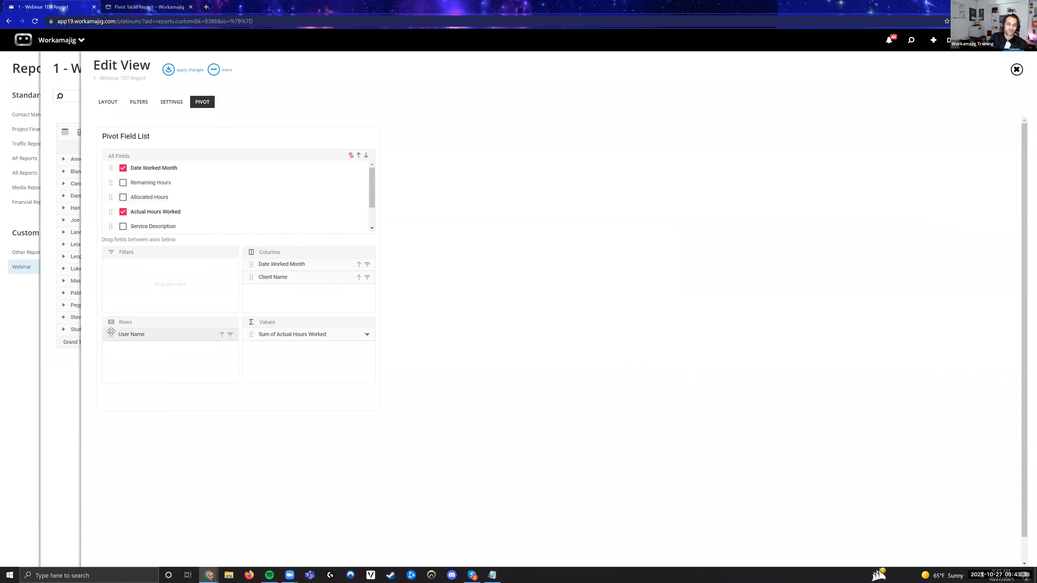
left_click_drag(253, 278, 186, 227)
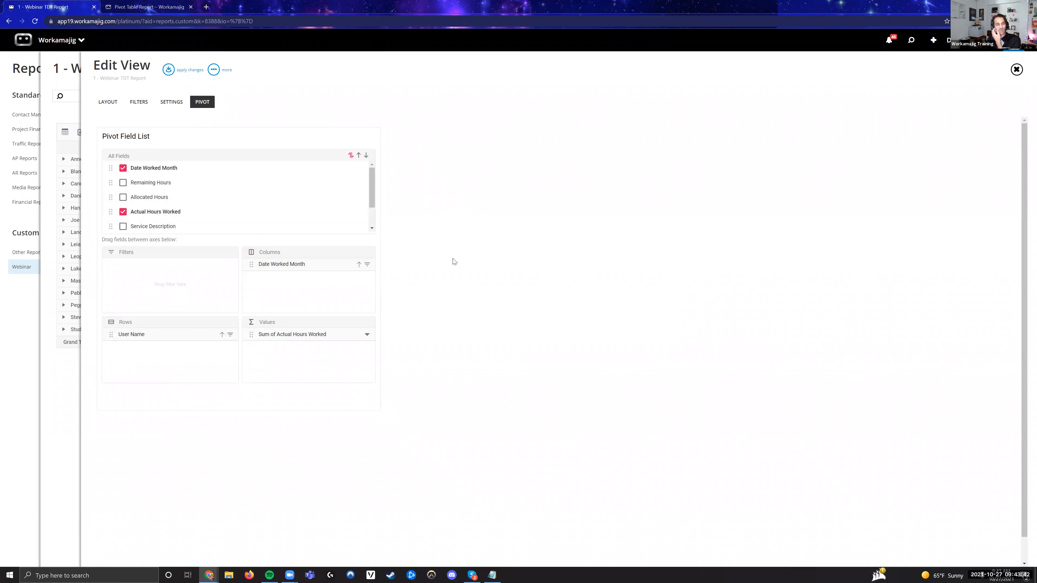
left_click_drag(374, 184, 375, 204)
scroll(243, 194, "up", 2)
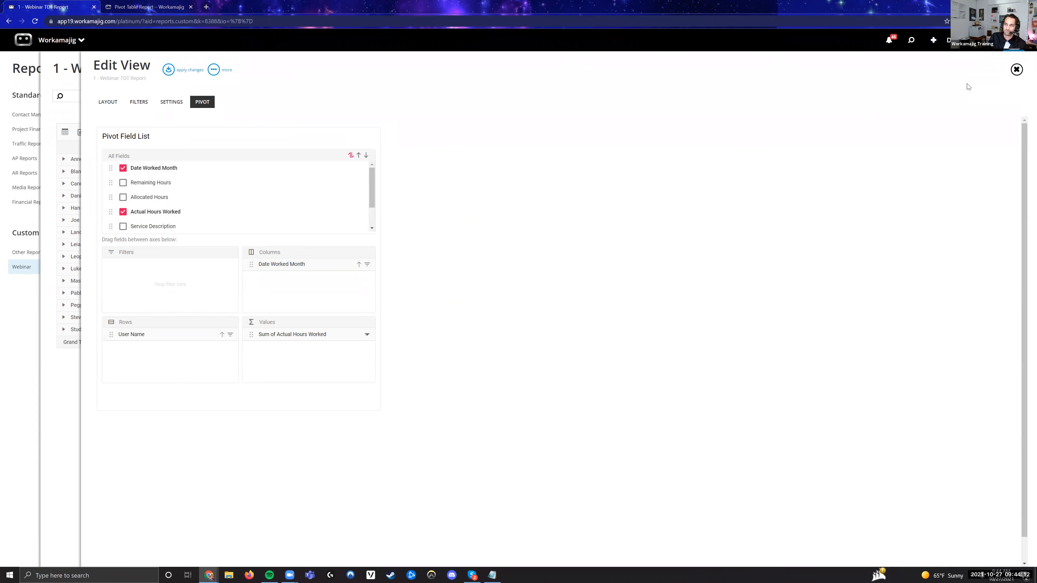
left_click(1017, 70)
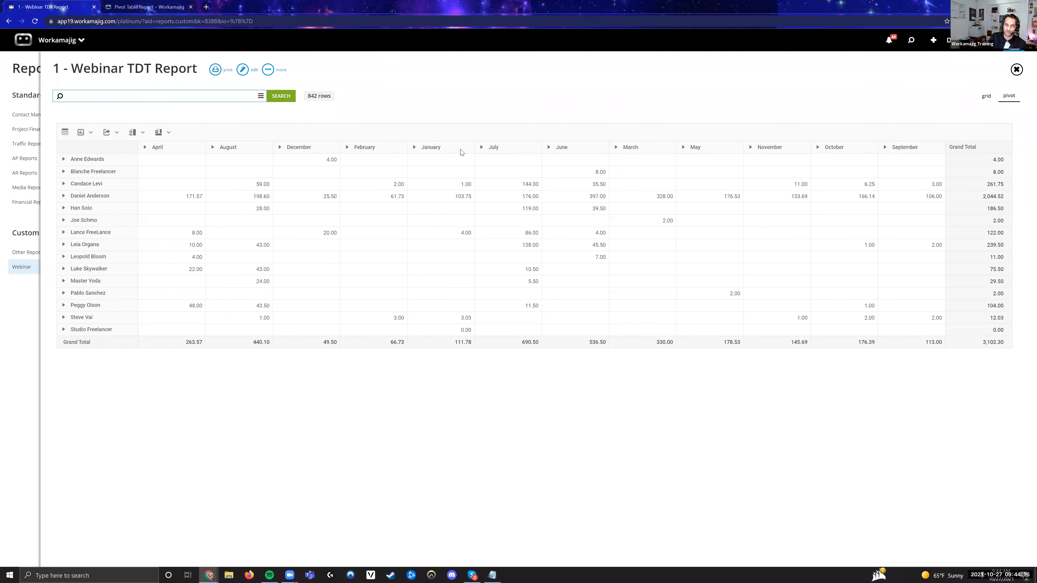
Remove Service Description from the pivot rows and Client Name from the pivot columns, and highlight the pivot's Filters area
left_click(243, 70)
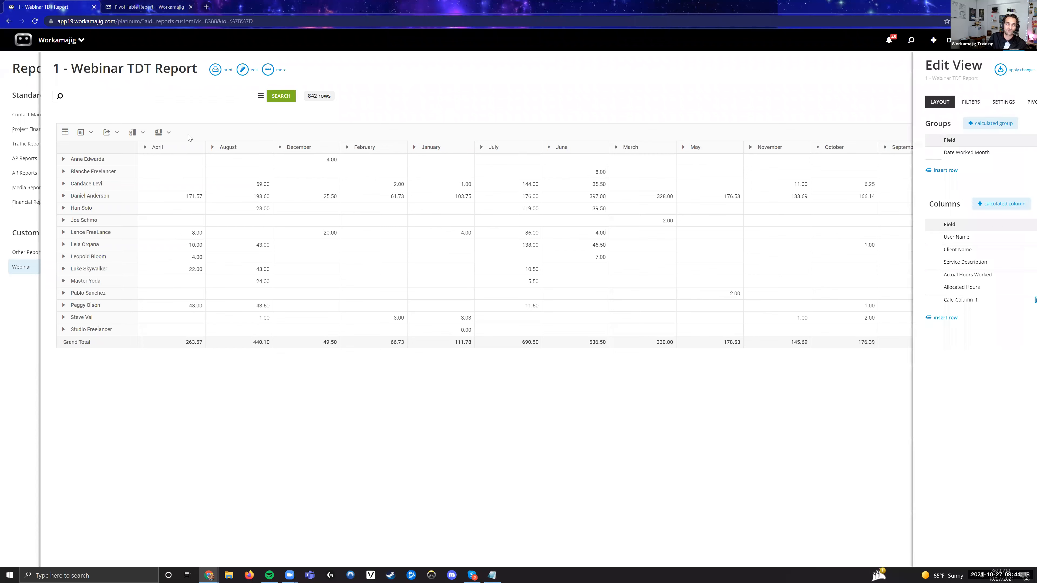
left_click(202, 102)
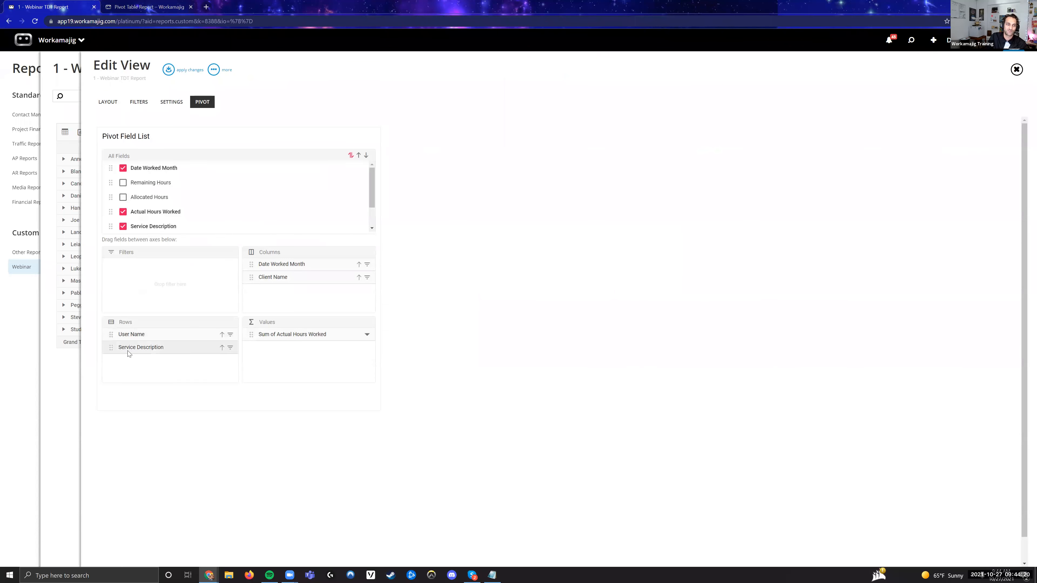
left_click_drag(112, 348, 196, 224)
left_click_drag(252, 278, 176, 200)
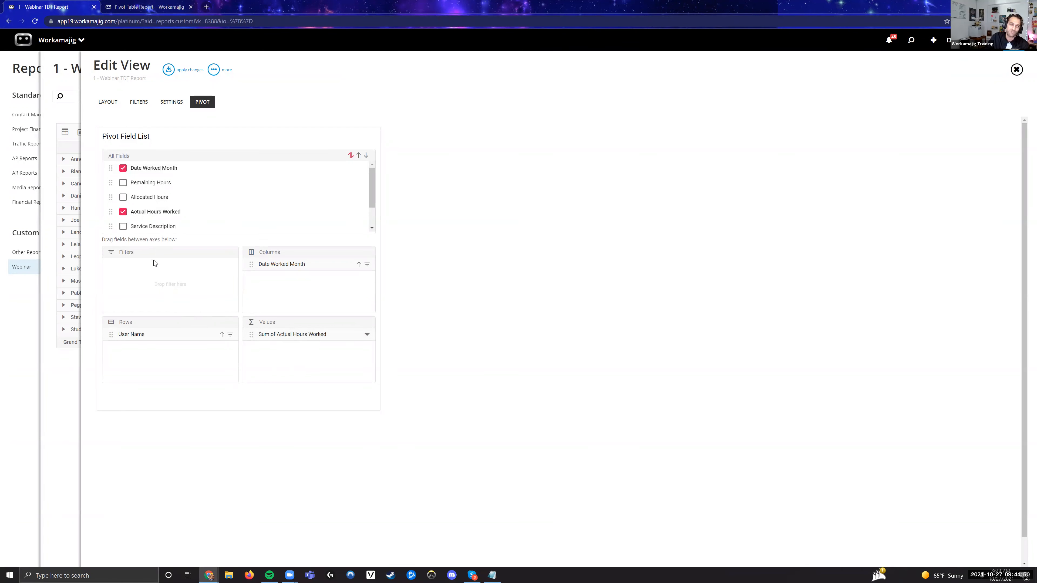
double_click(121, 251)
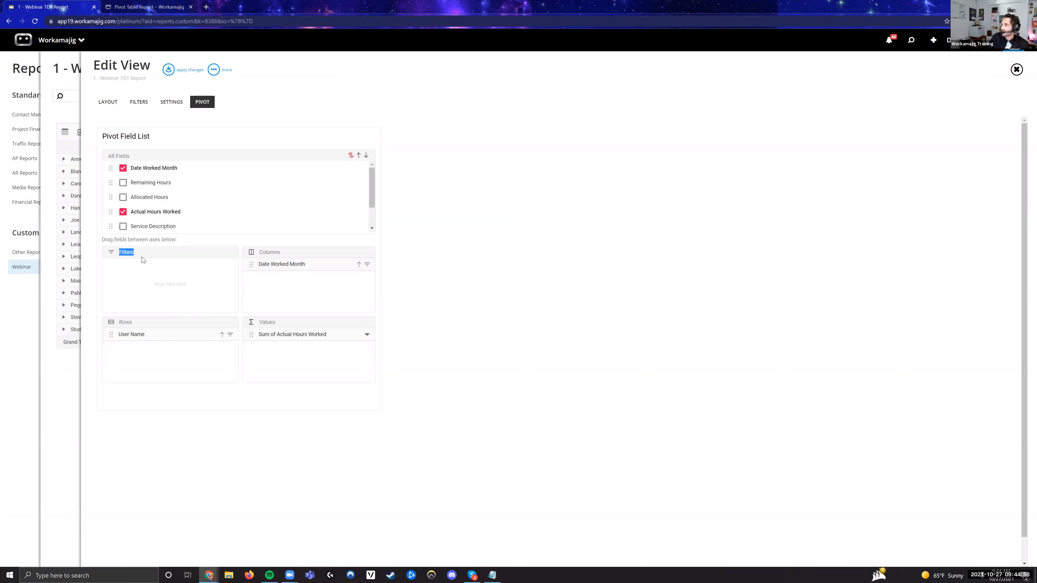
left_click(503, 302)
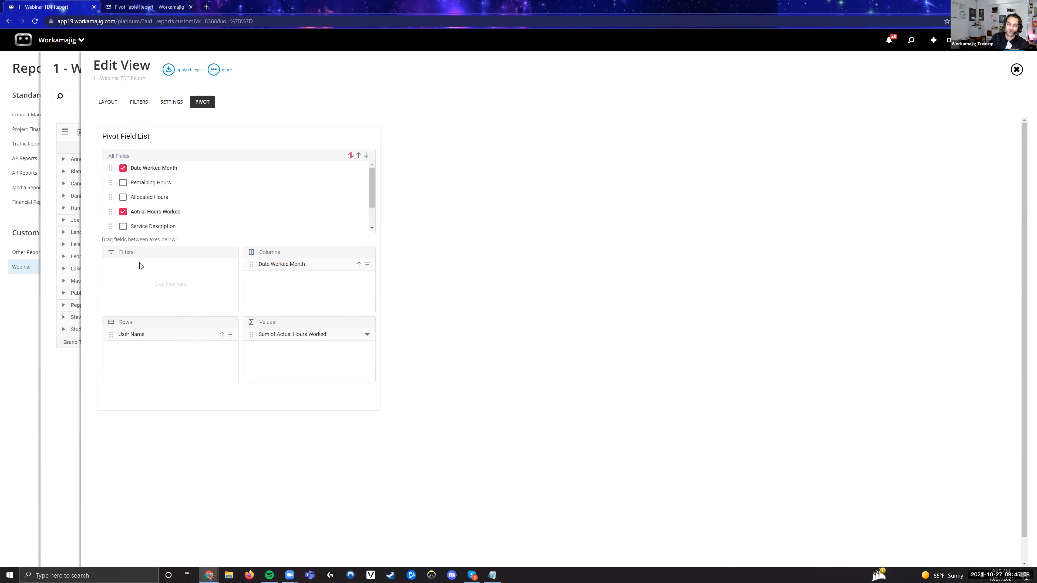
Add a report filter on the Date Worked field with the condition Between
left_click(138, 105)
left_click(119, 121)
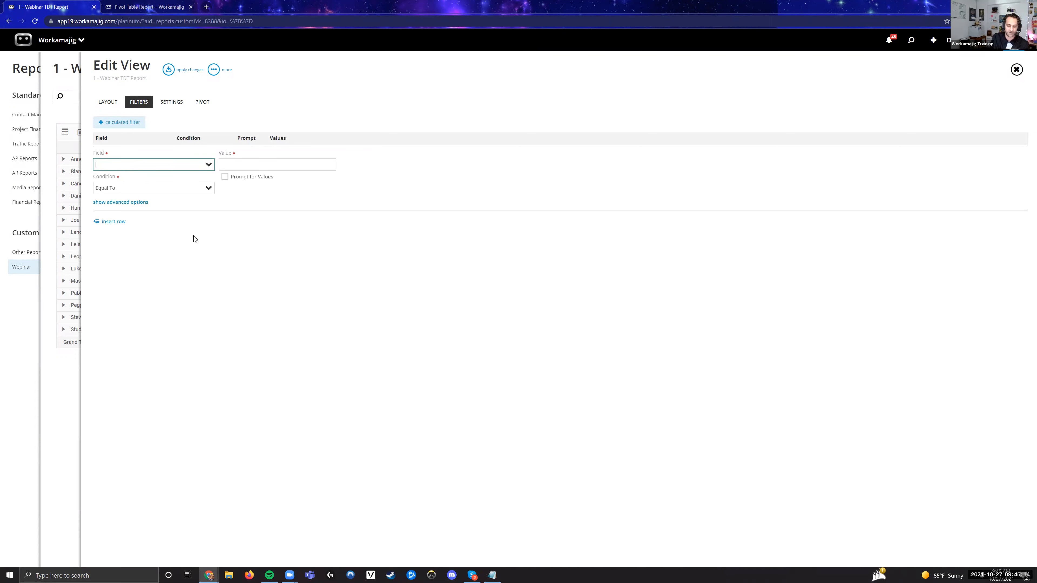
type("date work")
left_click(156, 179)
left_click(147, 189)
type("bet")
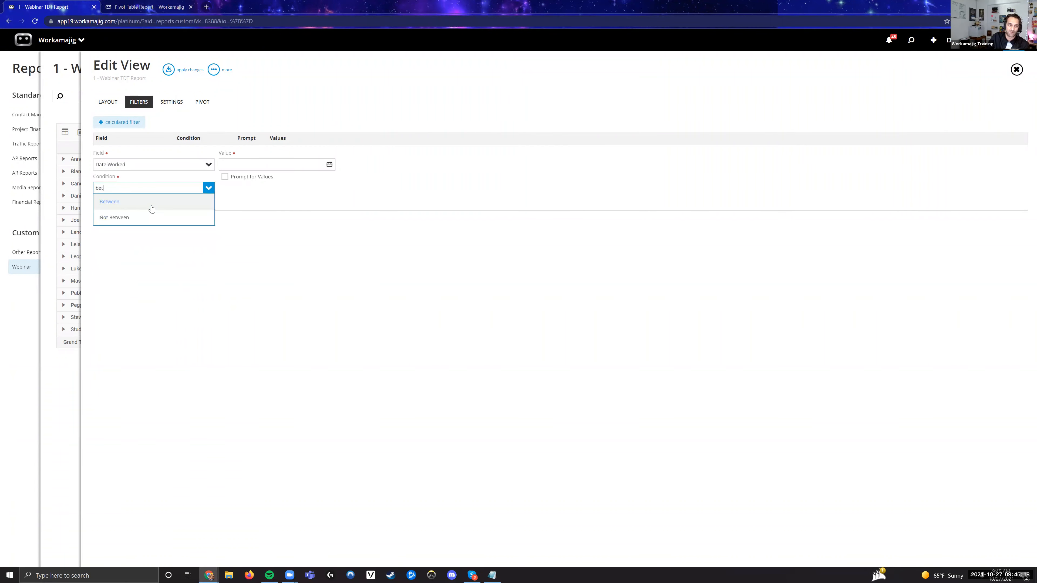
left_click(163, 199)
Set the Date Worked filter's range to 1/1/2021 through 12/31/2021
left_click(327, 166)
left_click(230, 181)
left_click(230, 180)
left_click(229, 181)
left_click(228, 181)
left_click(228, 181)
left_click(228, 181)
left_click(229, 181)
left_click(228, 181)
left_click(229, 181)
left_click(308, 203)
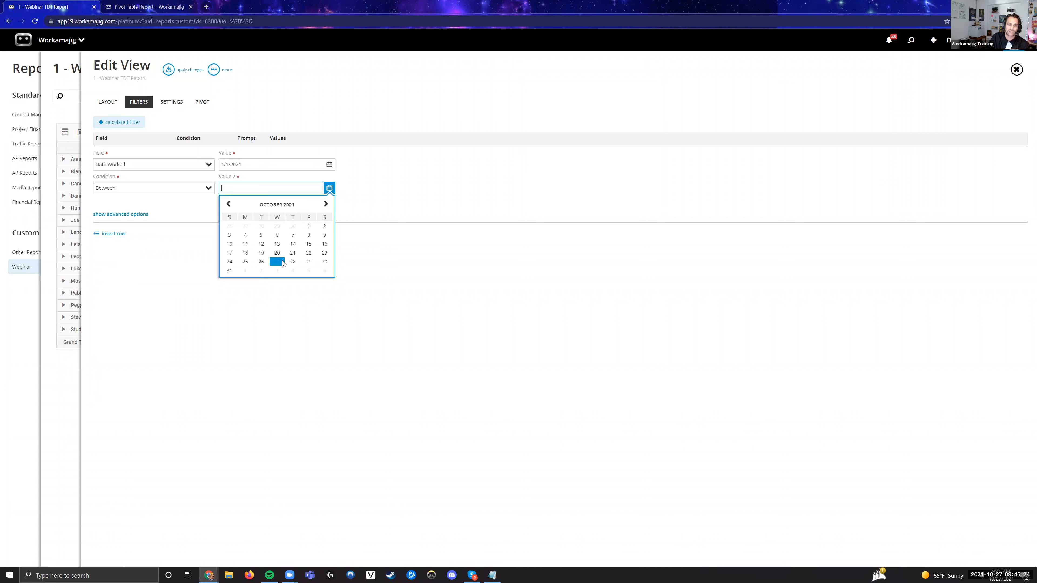
type("12/31/2021")
key("Return")
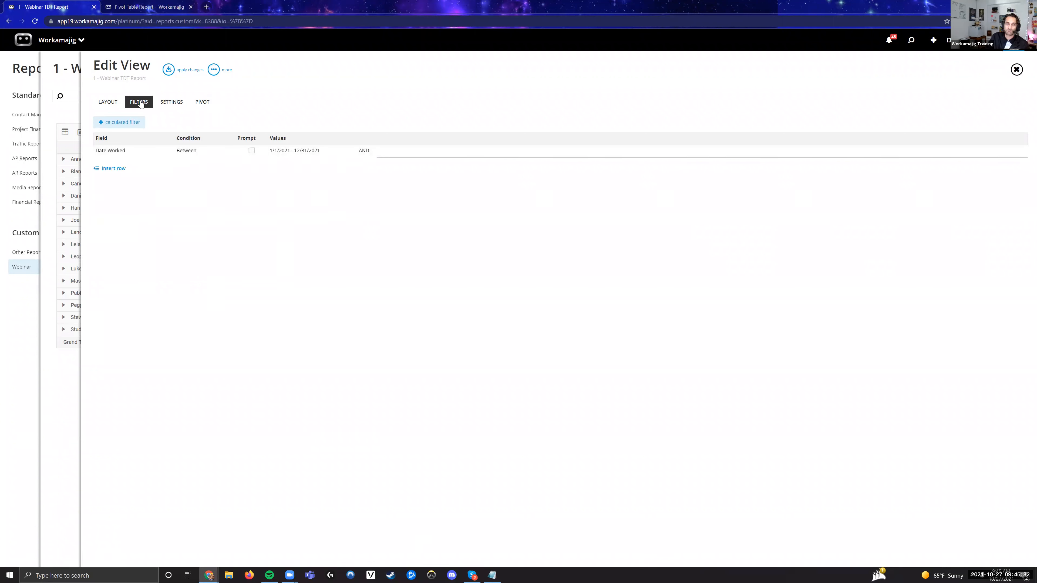
Make the Date Worked filter prompt for its values and apply the changes to the report
left_click(180, 150)
left_click(251, 150)
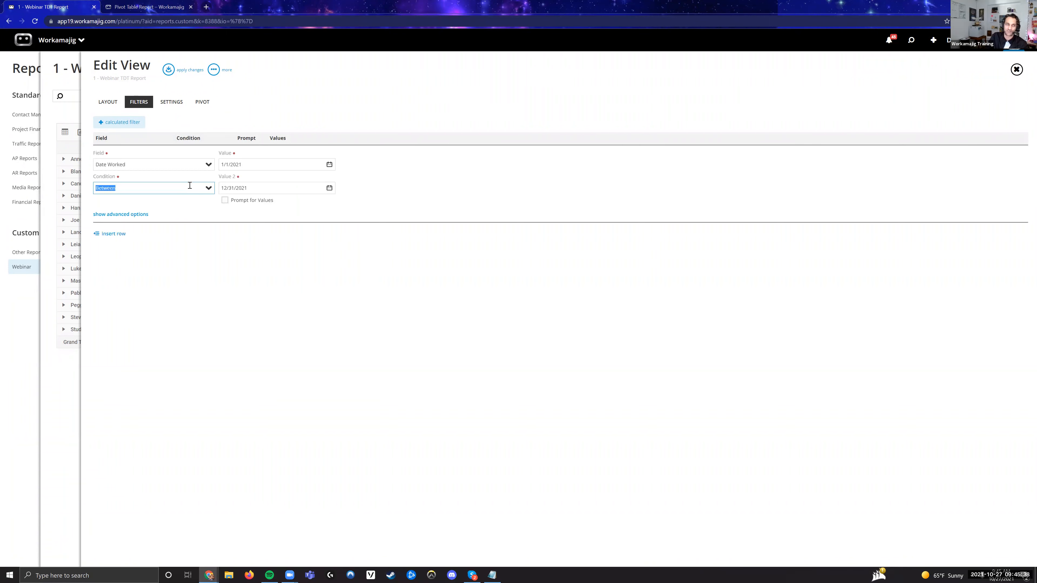
left_click(255, 238)
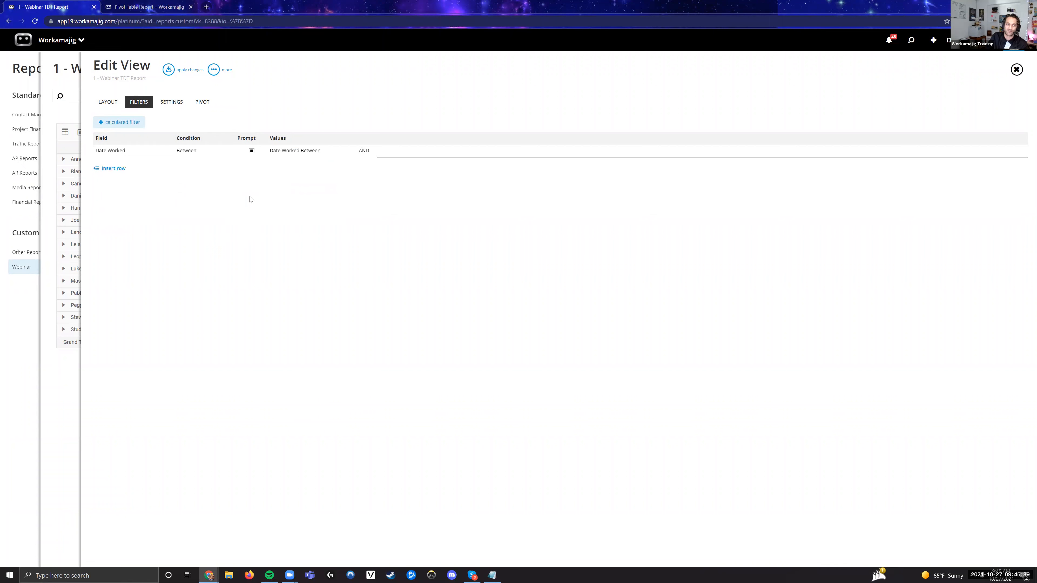
left_click(168, 69)
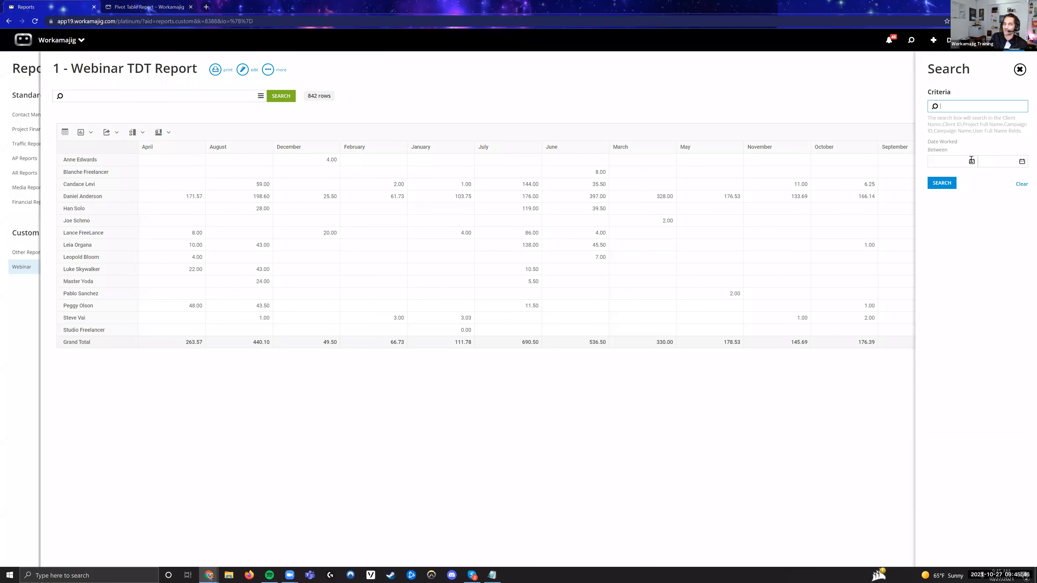
Review the Date Worked prompt in the report's search criteria, and look through the pivot field list in the edit view
left_click(464, 105)
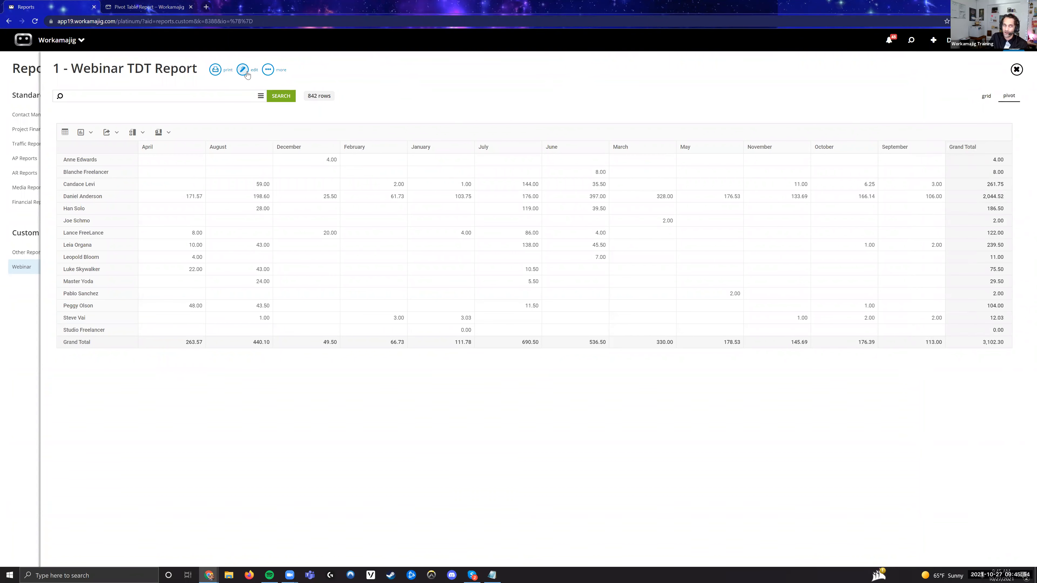
left_click(260, 97)
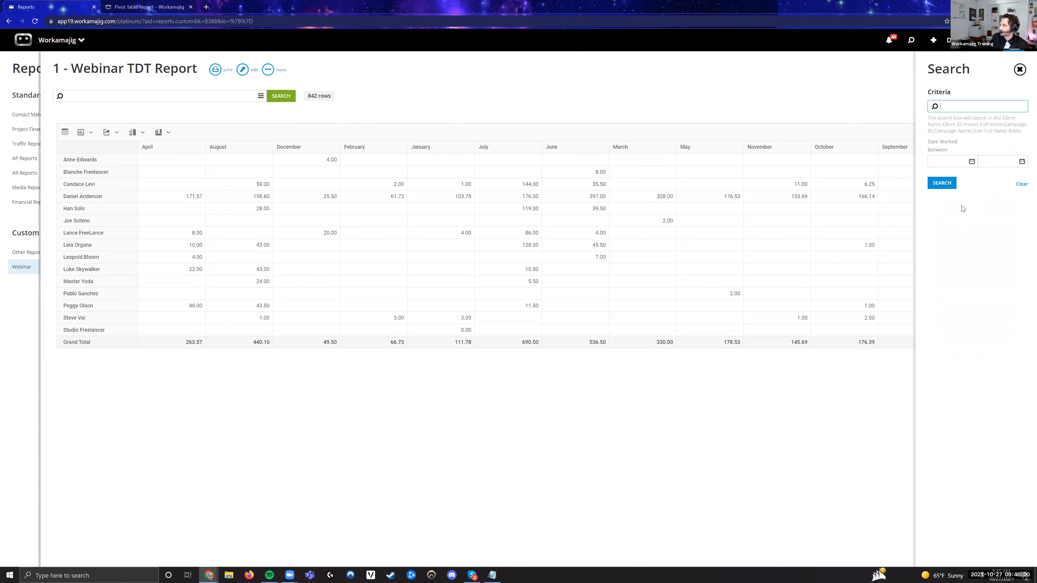
left_click(984, 272)
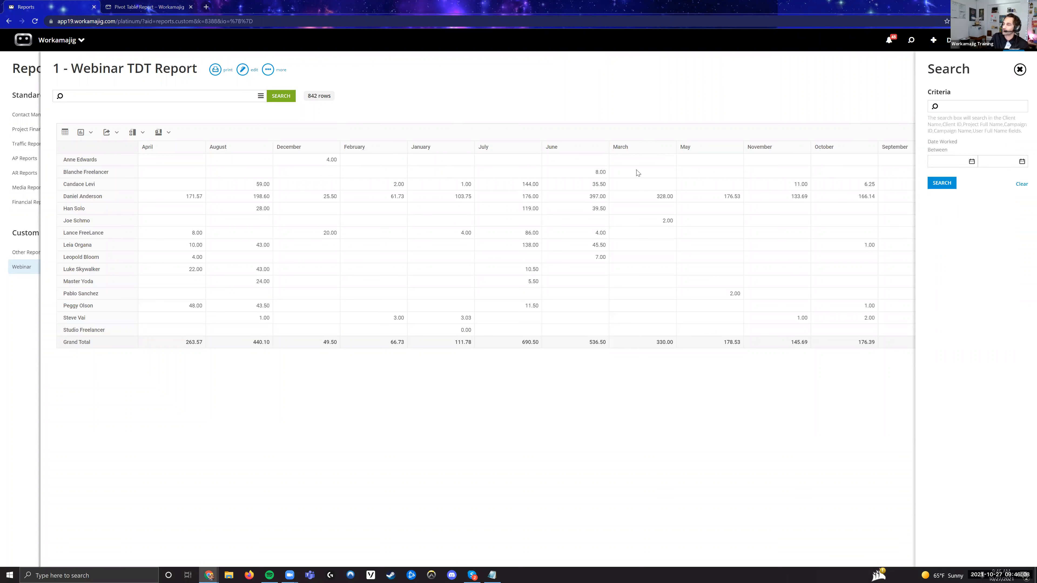
left_click(243, 69)
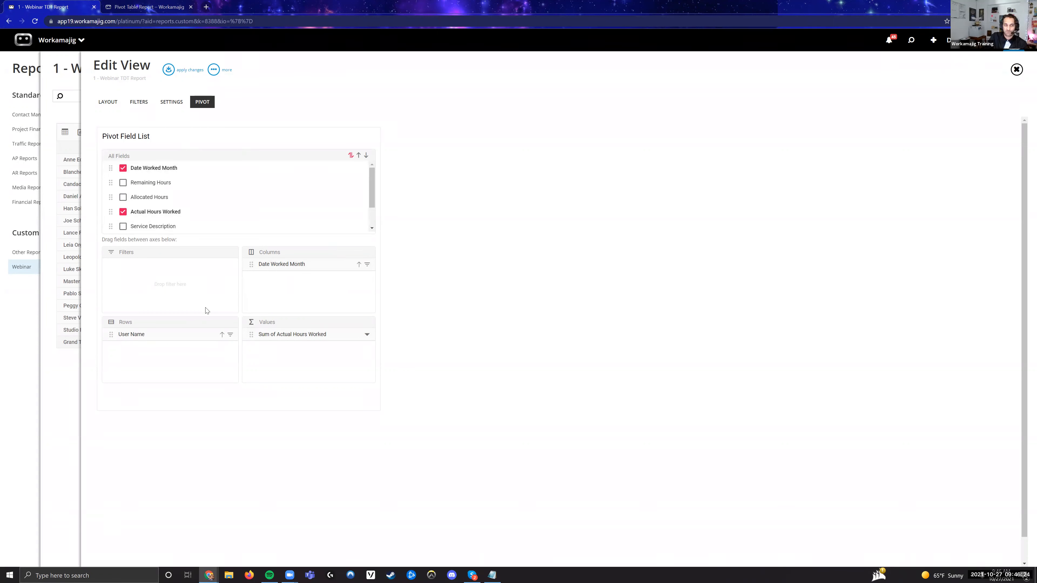
mouse_move(372, 184)
left_mouse_down()
mouse_move(377, 205)
mouse_move(382, 171)
left_mouse_up()
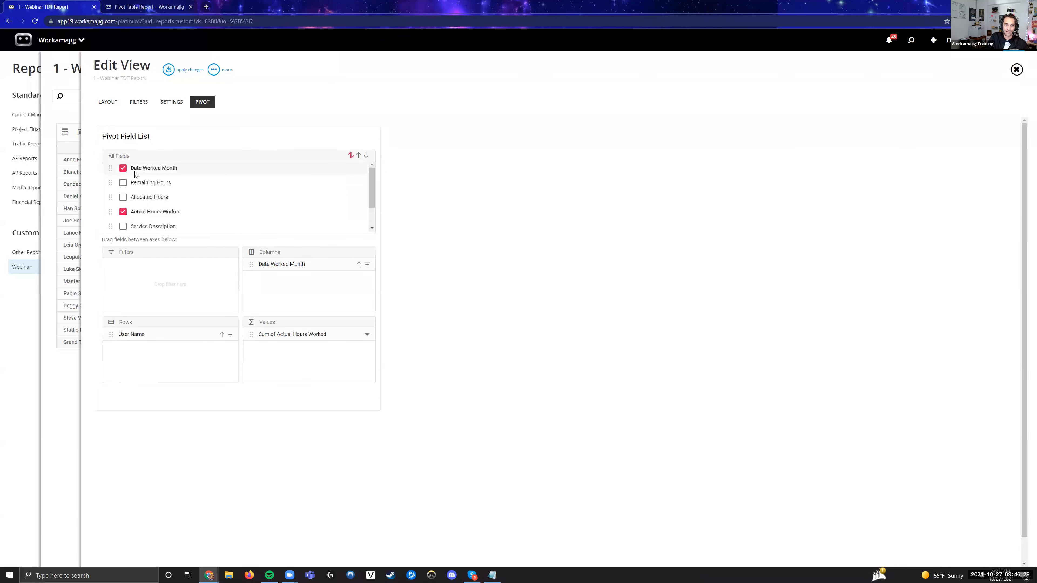
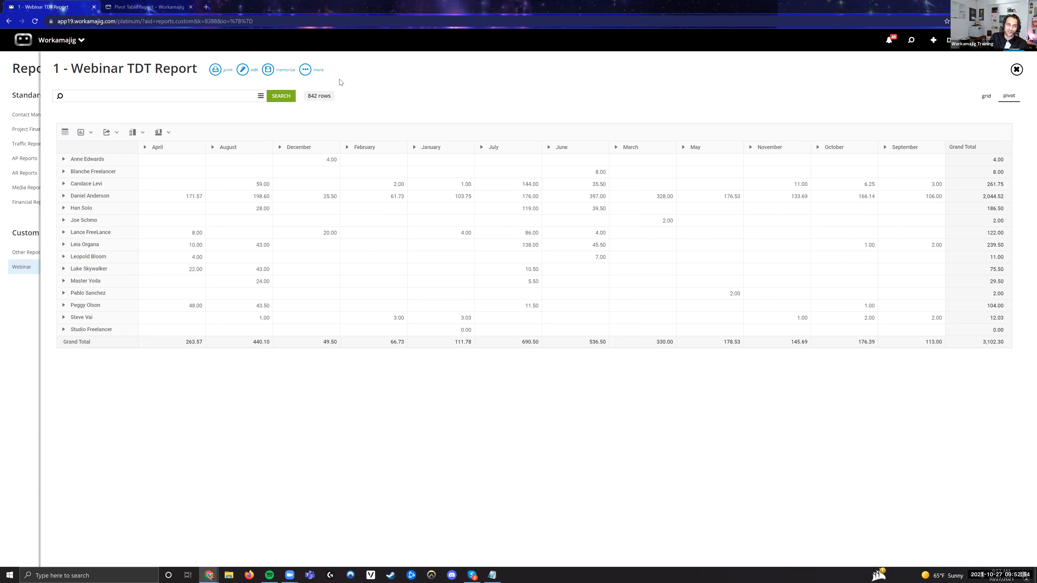
Open the project manager dashboard and inspect its YTD Hours By Service graph
left_click(88, 132)
left_click(59, 37)
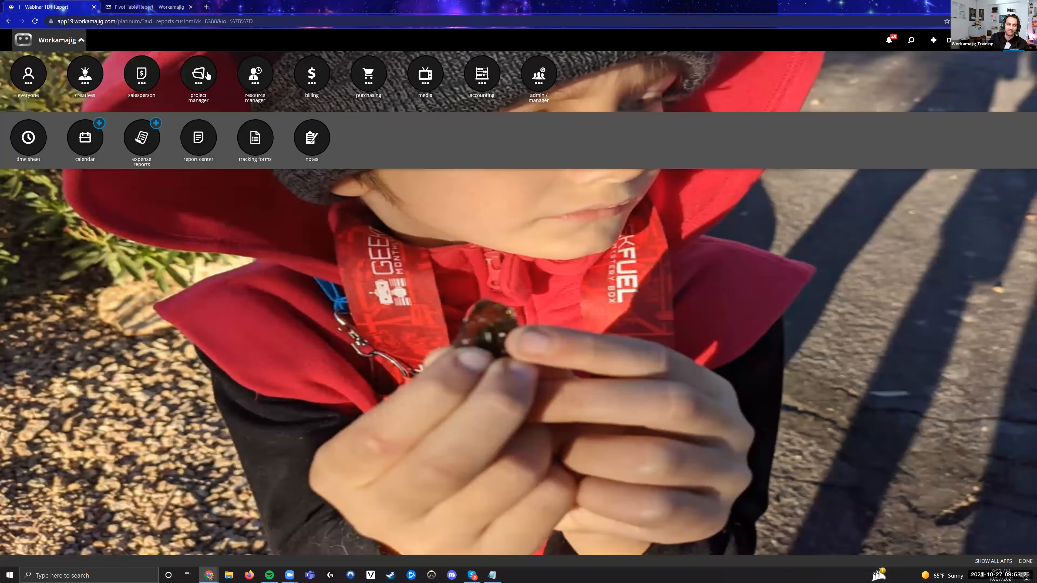
left_click(195, 80)
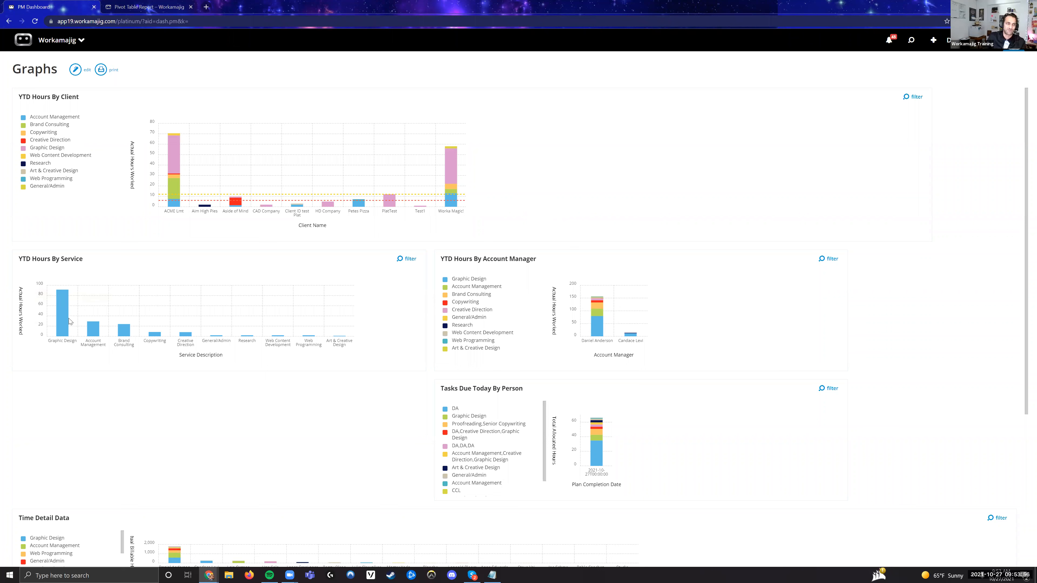
mouse_move(91, 333)
Go to the report center and show the custom reports in the Webinar group
left_click(80, 40)
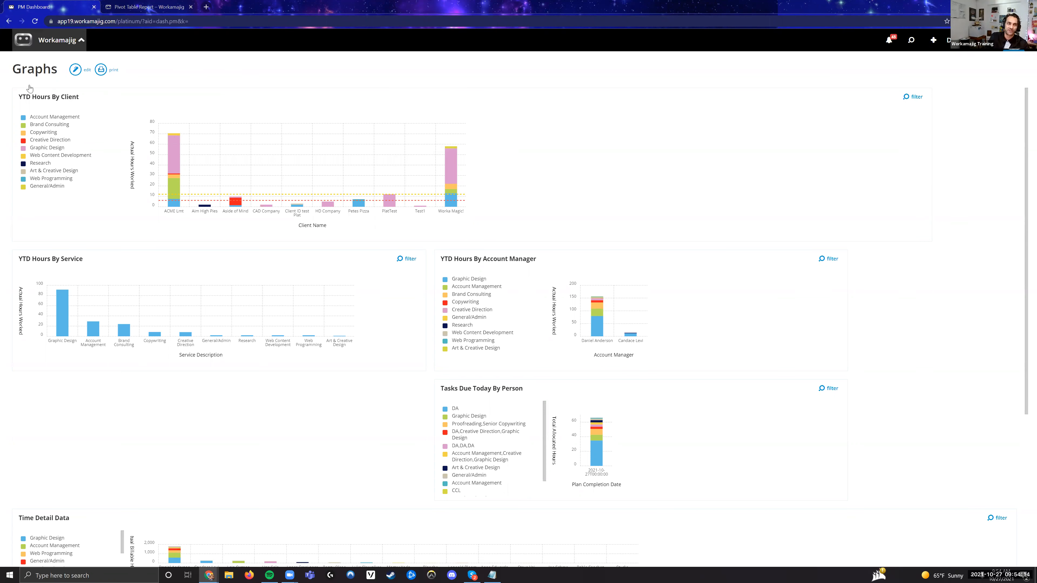
left_click(198, 149)
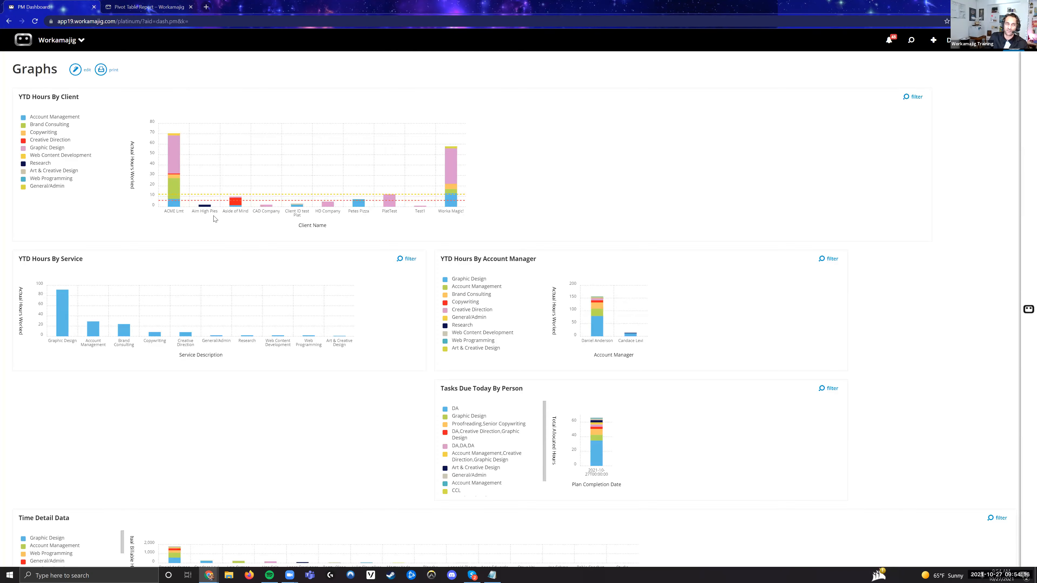
left_click(25, 267)
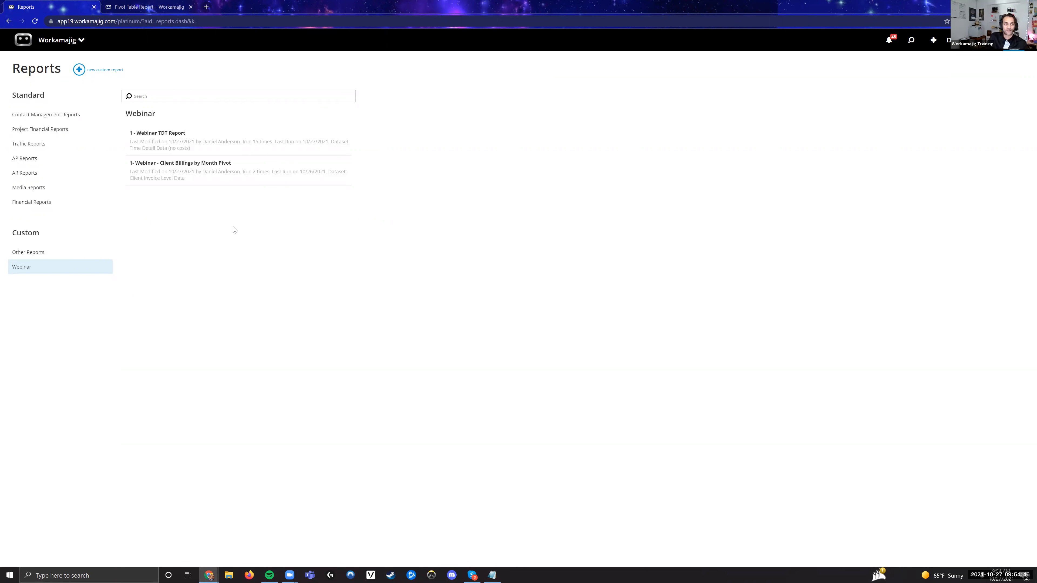
Open the 1 - Webinar TDT Report in the edit view and look through its available pivot fields
left_click(204, 139)
left_click(243, 70)
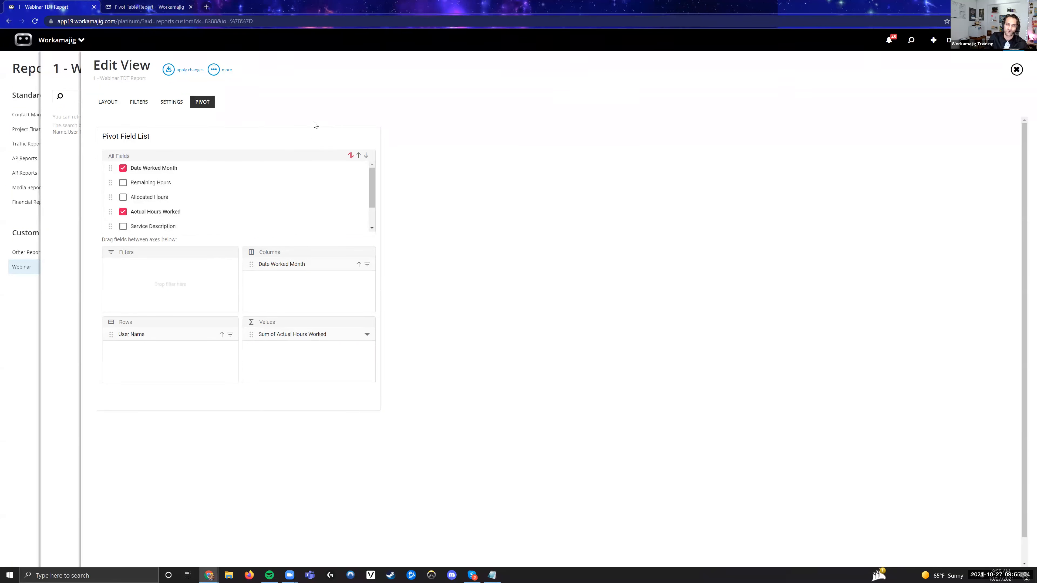
mouse_move(373, 178)
left_mouse_down()
mouse_move(373, 196)
mouse_move(374, 161)
left_mouse_up()
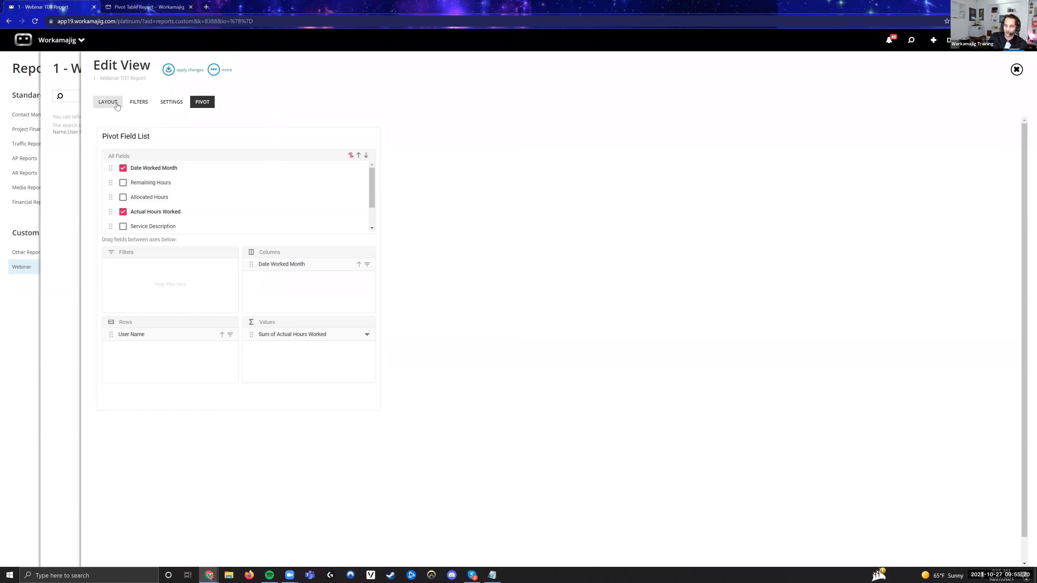
Review the caption and formula of the Remaining Hours calculated column in the layout, and close its definition without saving
left_click(108, 102)
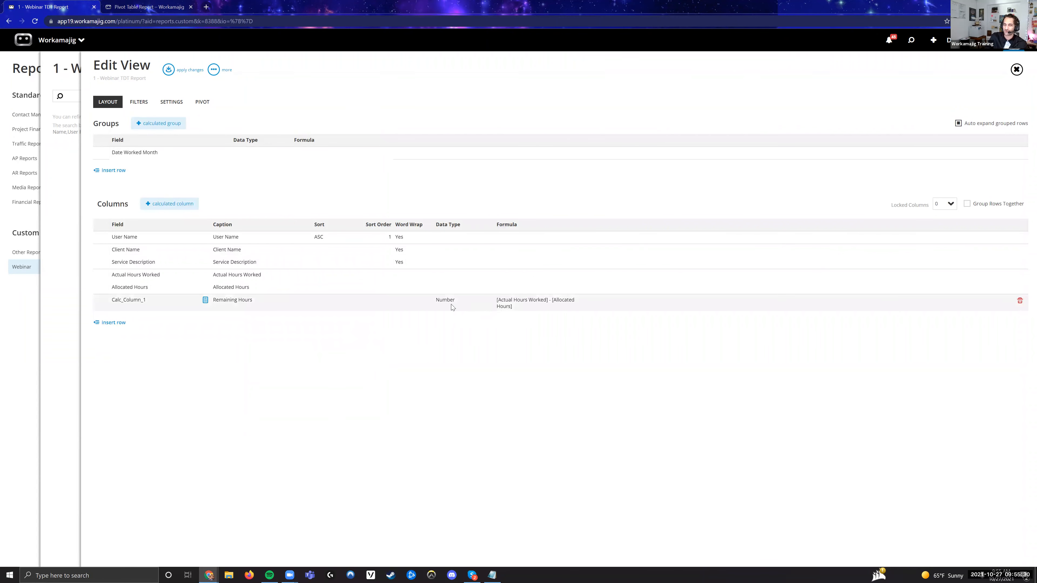
left_click(205, 300)
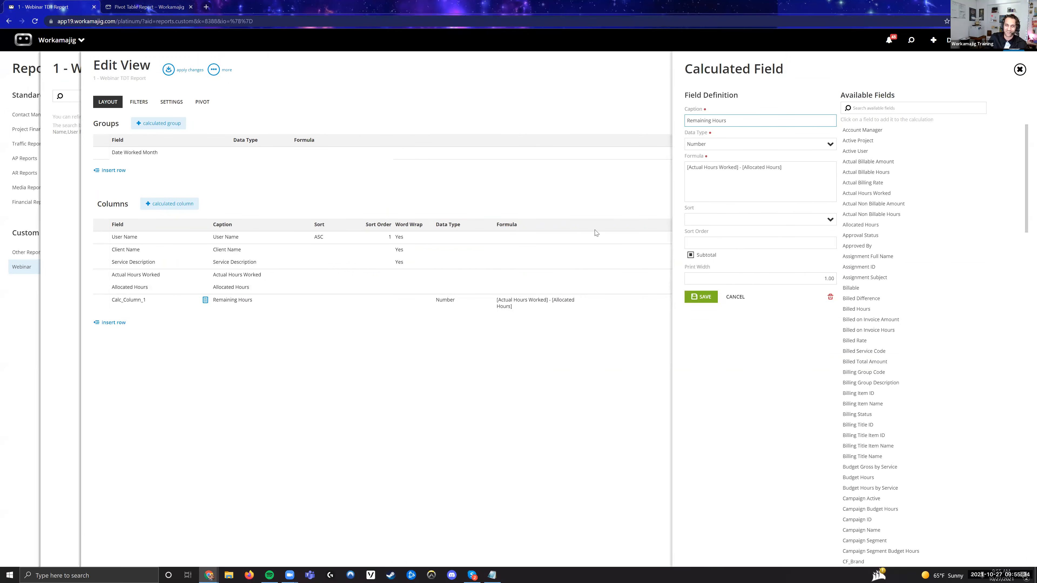
left_click_drag(730, 121, 685, 121)
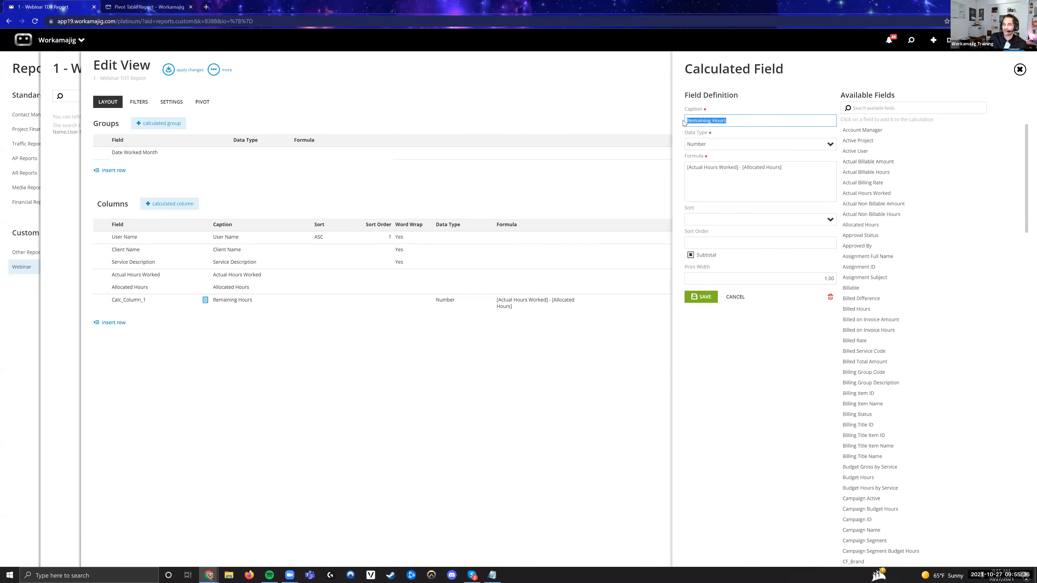
left_click_drag(687, 168, 739, 165)
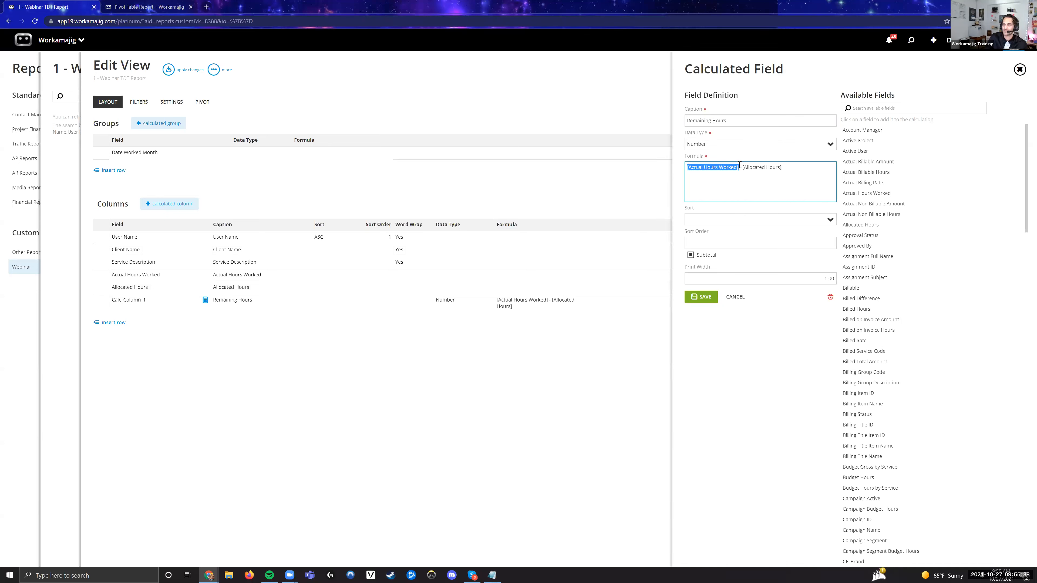
left_click(775, 172)
left_click(735, 297)
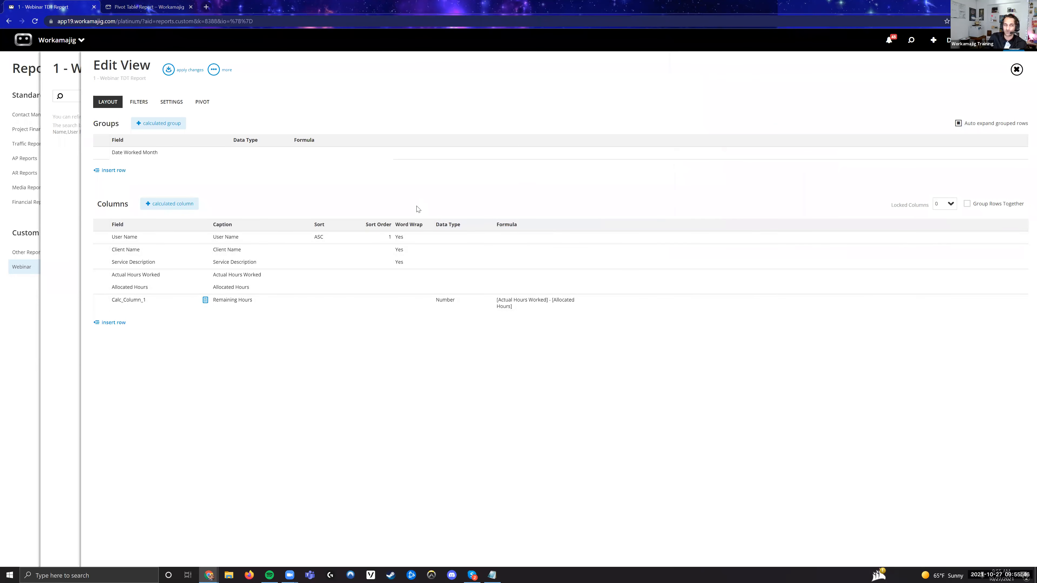
Compare the available pivot fields with the groups and columns in the report's layout
left_click(202, 102)
mouse_move(372, 183)
left_mouse_down()
mouse_move(372, 205)
mouse_move(372, 180)
left_mouse_up()
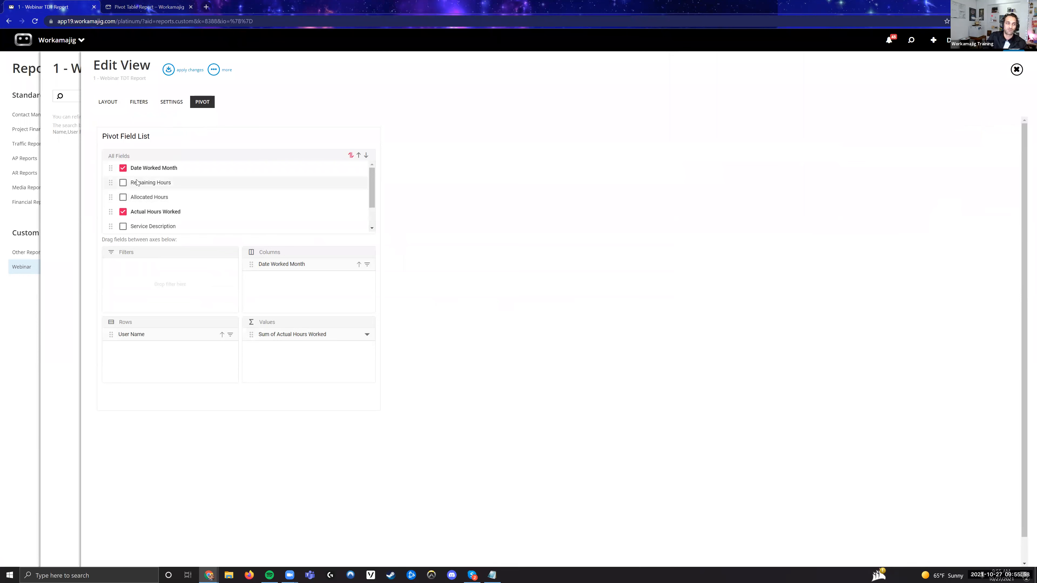
left_click(108, 102)
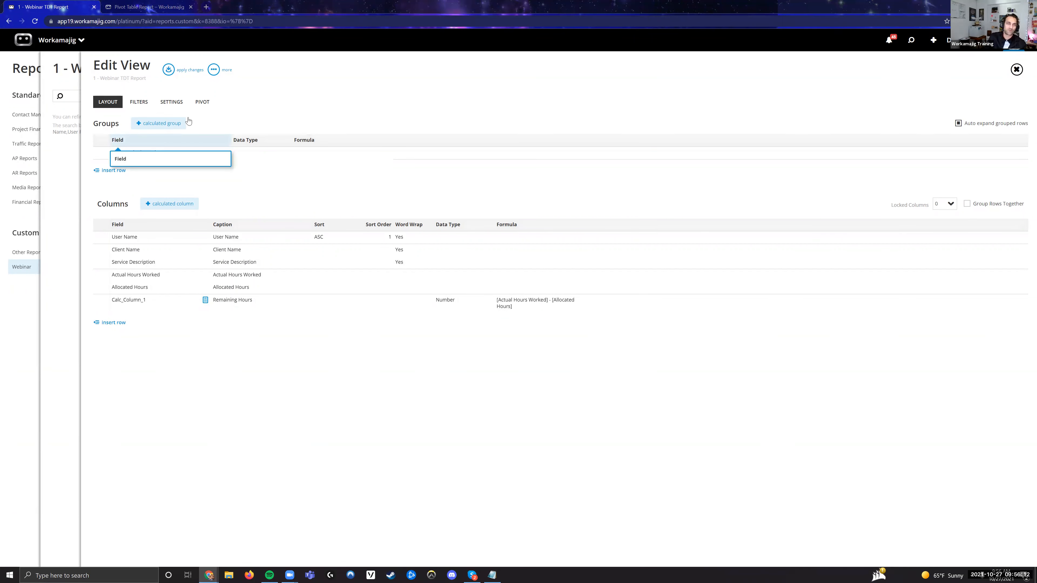
left_click(202, 102)
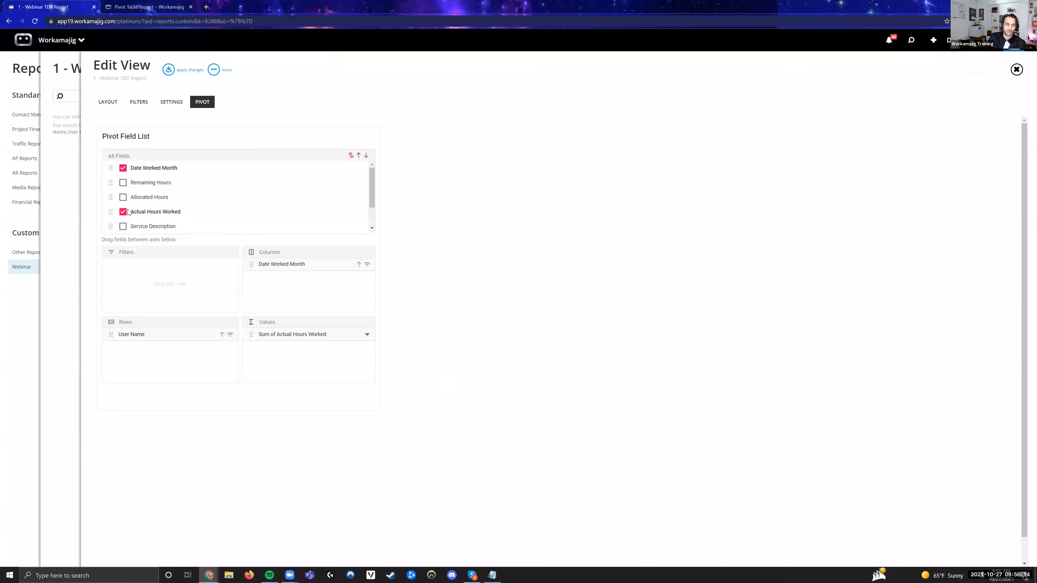
Try adding Service Description to the pivot rows, and remove it again
left_click_drag(110, 226, 137, 353)
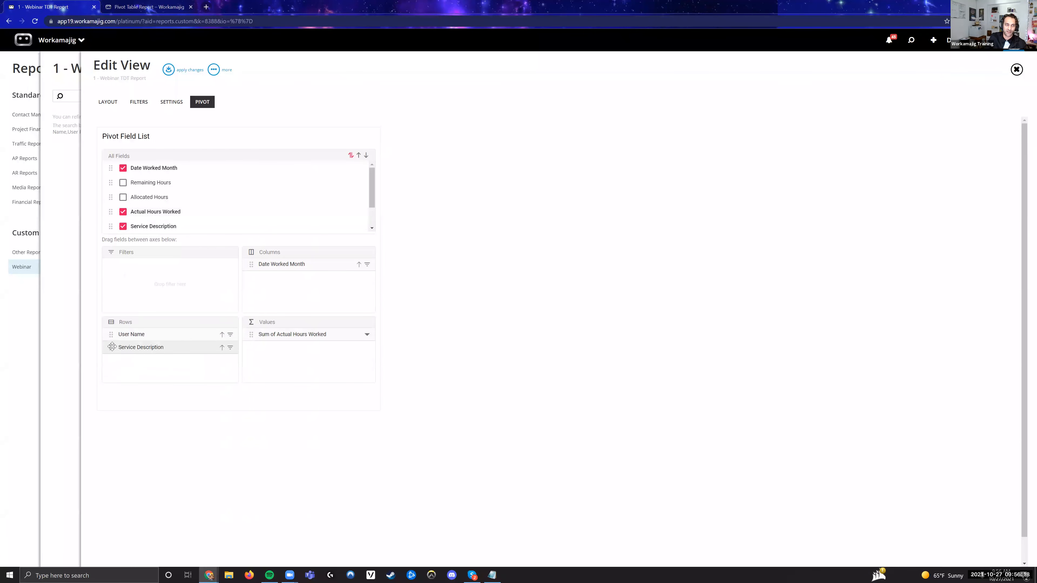
key("ctrl+plus")
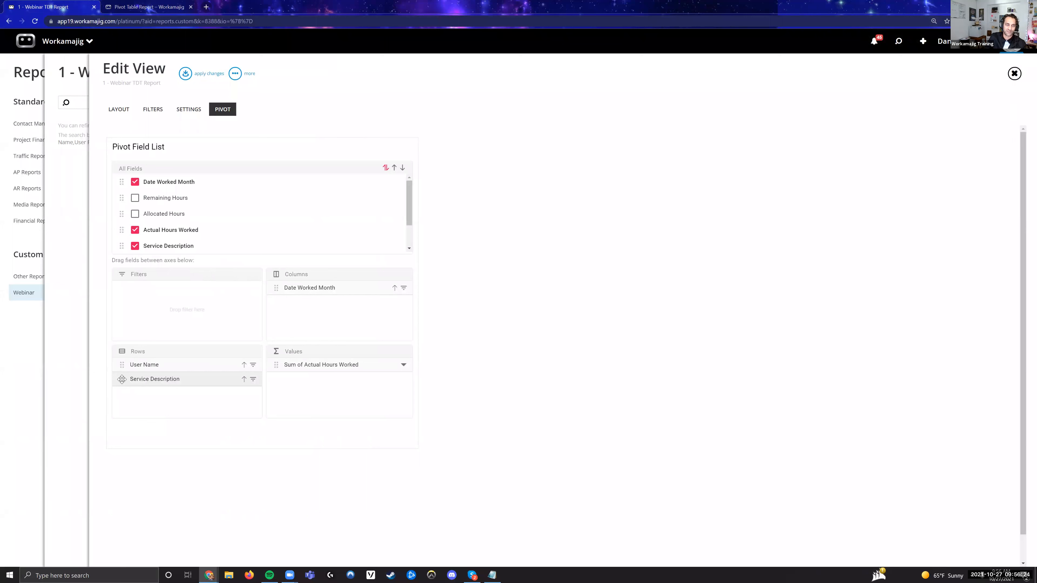
left_click_drag(122, 379, 214, 222)
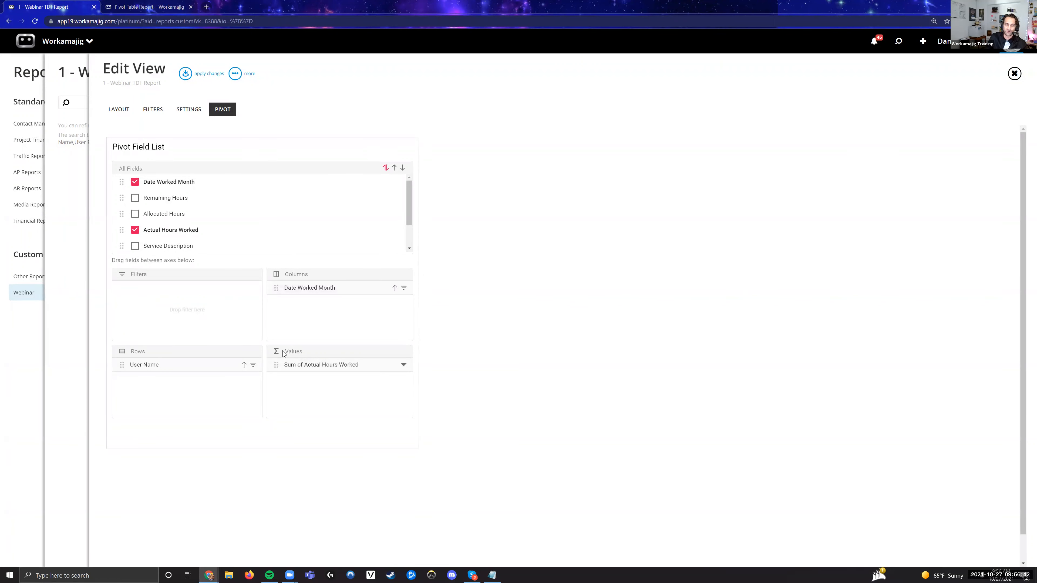
Review the aggregation options for the Actual Hours Worked pivot value, and highlight individual Actual Hours Worked entries in the report grid
left_click(403, 365)
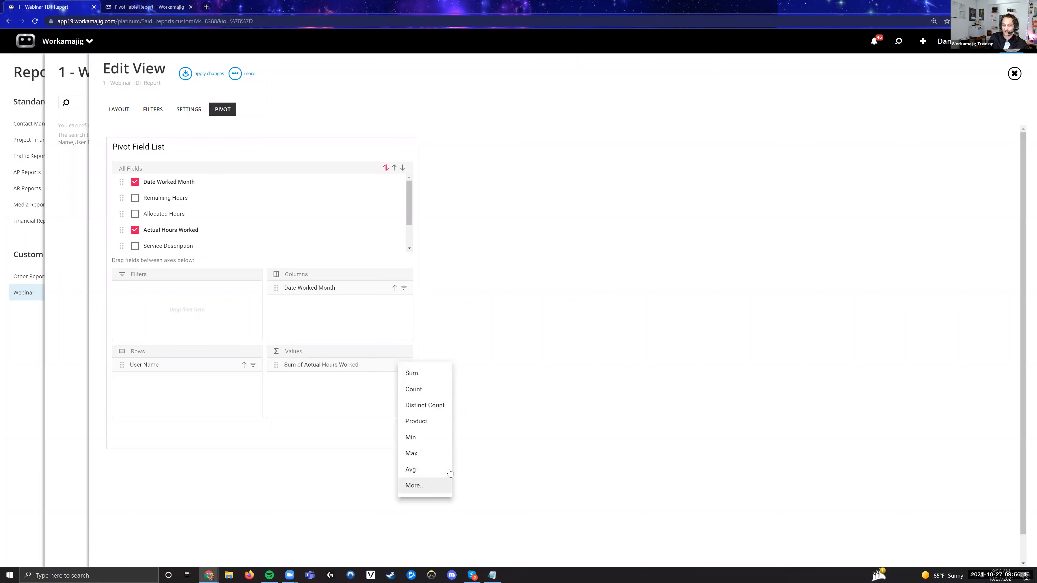
left_click(497, 373)
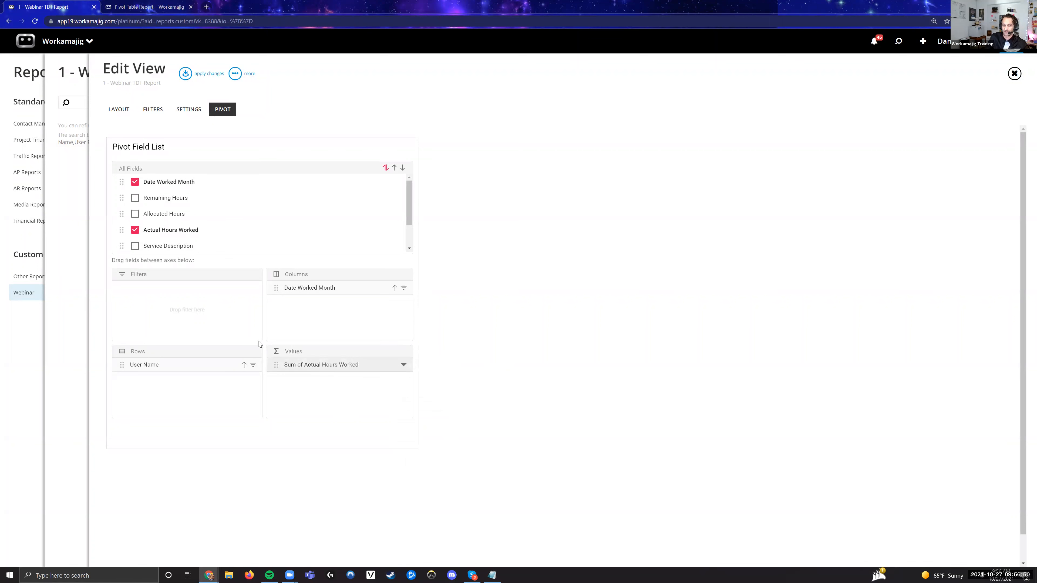
left_click(68, 185)
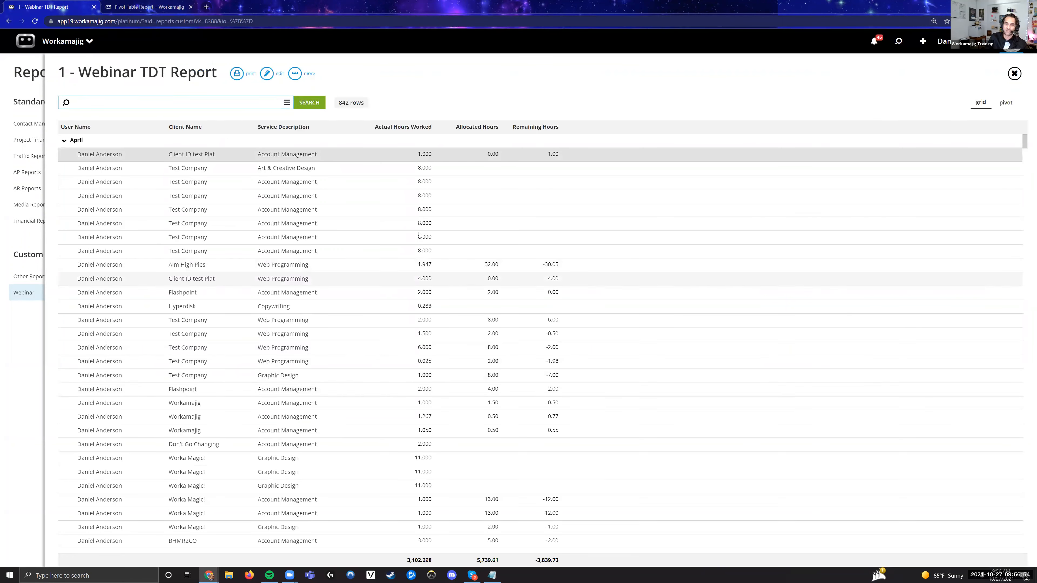
double_click(425, 264)
double_click(424, 293)
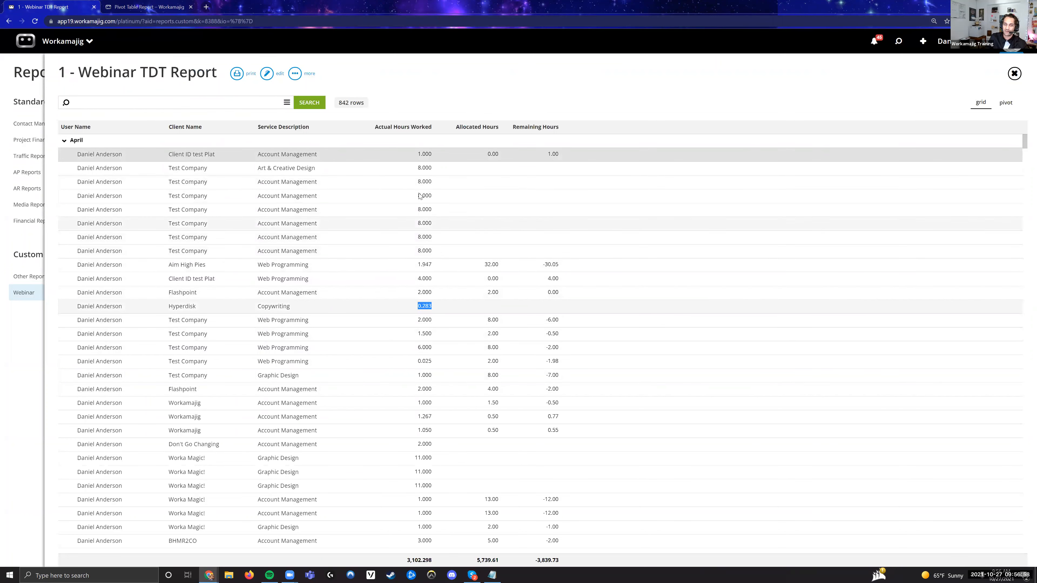
Return to the report's pivot definition and examine the aggregation options for the Actual Hours Worked value
left_click(471, 101)
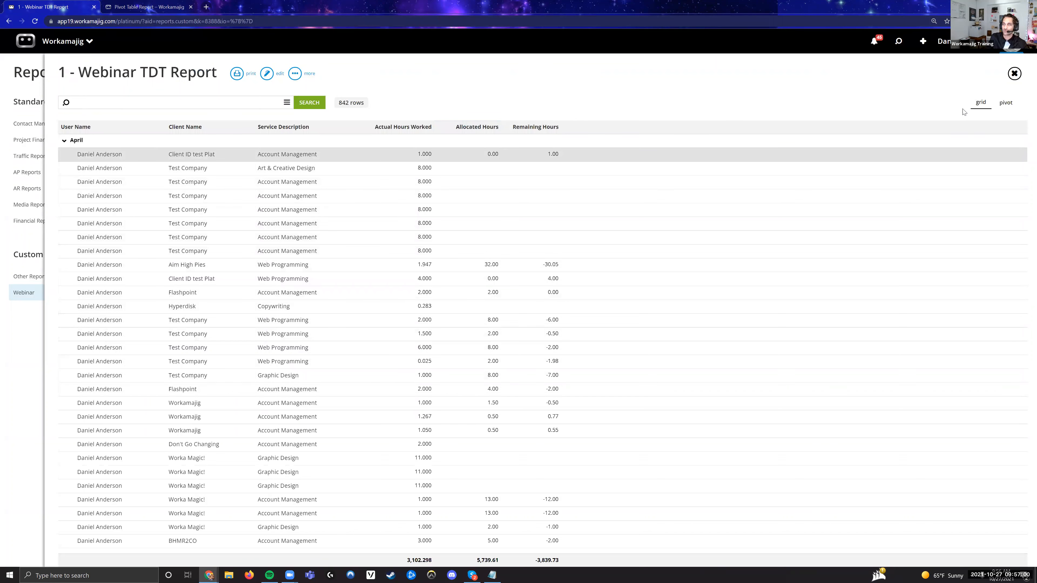
left_click(376, 158)
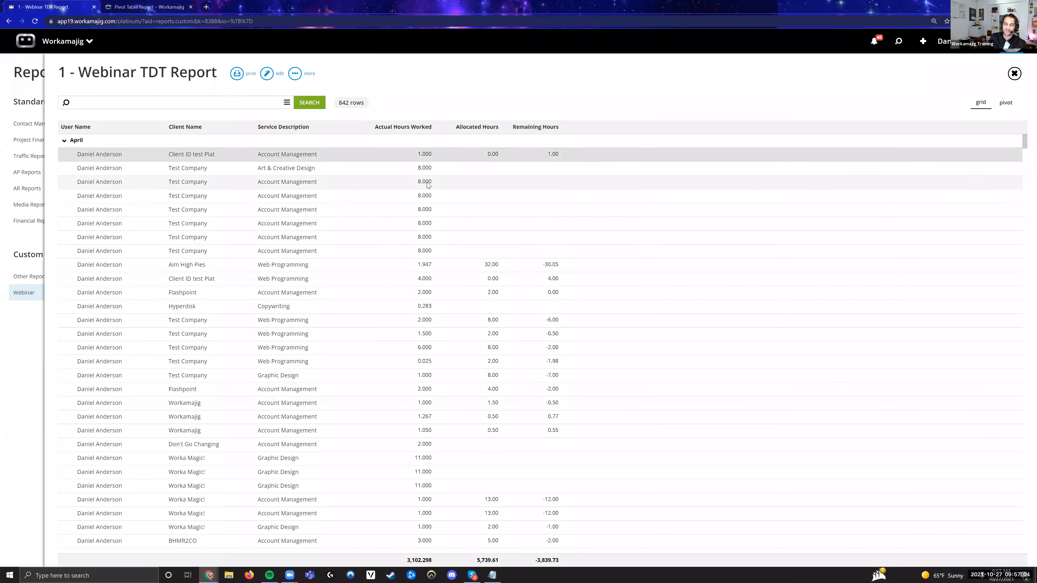
left_click(1013, 102)
left_click(267, 74)
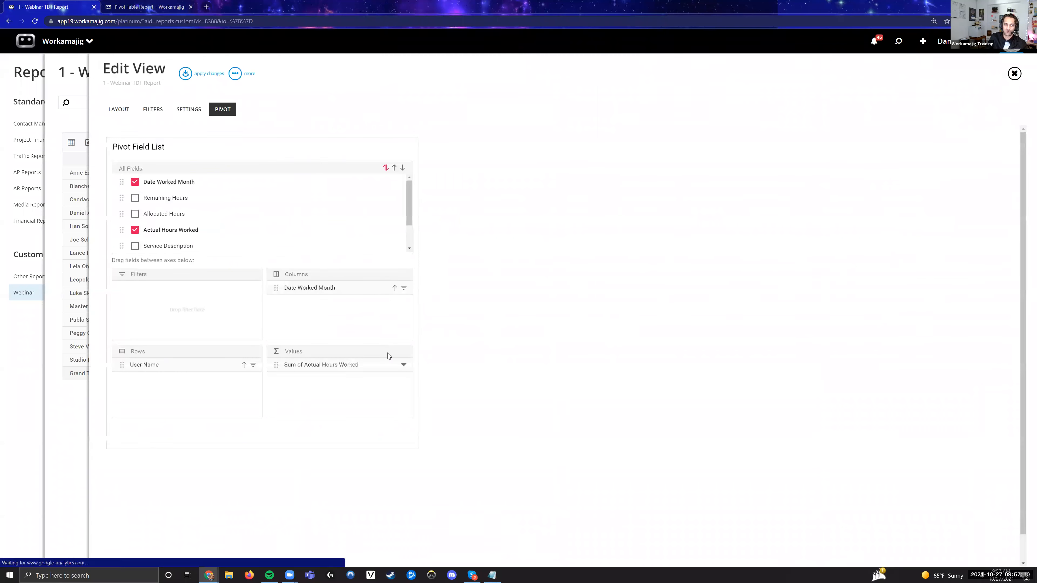
left_click(404, 366)
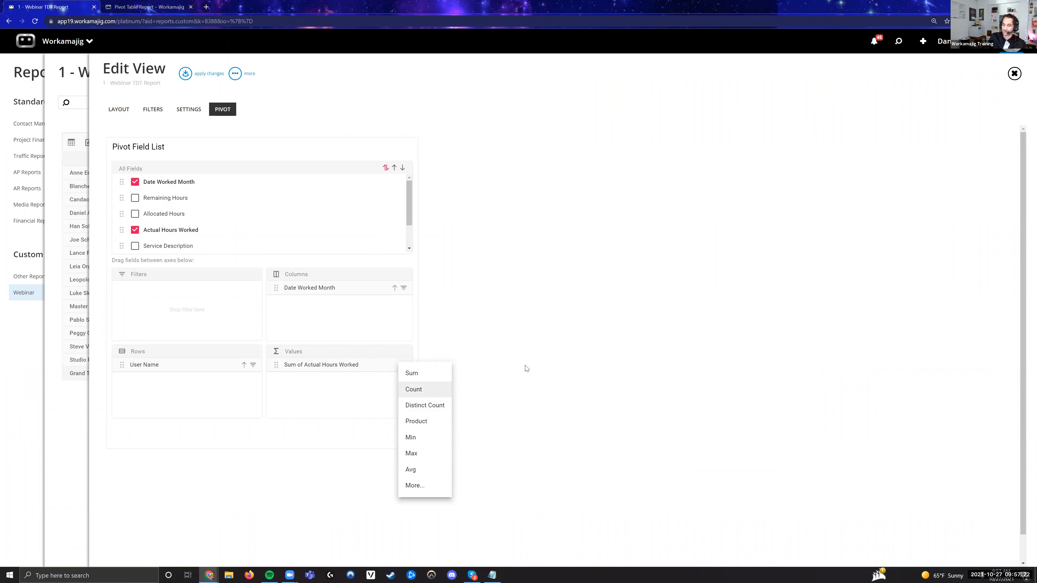
left_click(402, 366)
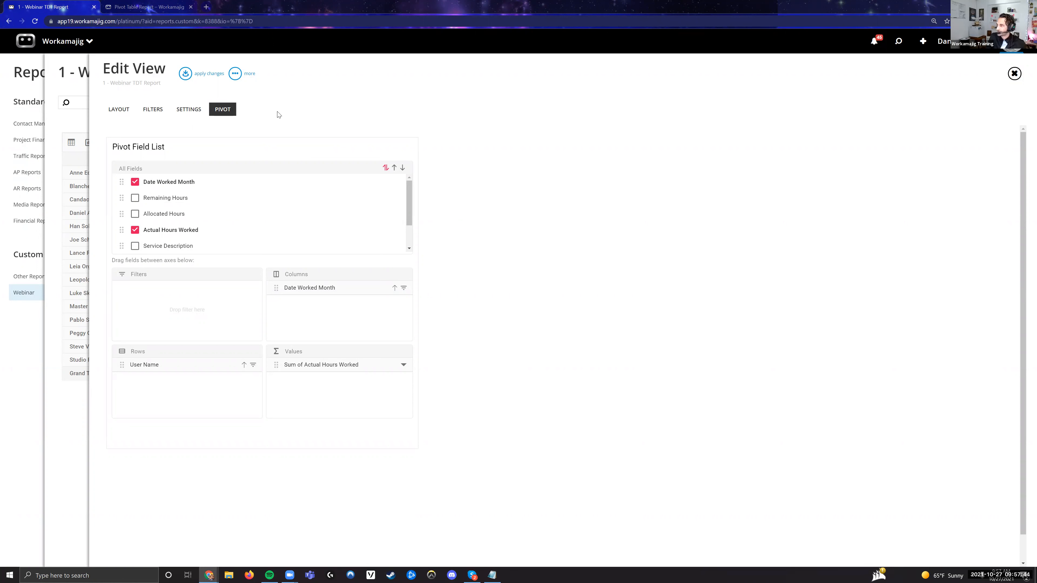
Add the Date Worked Month Formatted column to the report's layout, and memorize the updated report
left_click(117, 110)
left_click(125, 352)
type("Month")
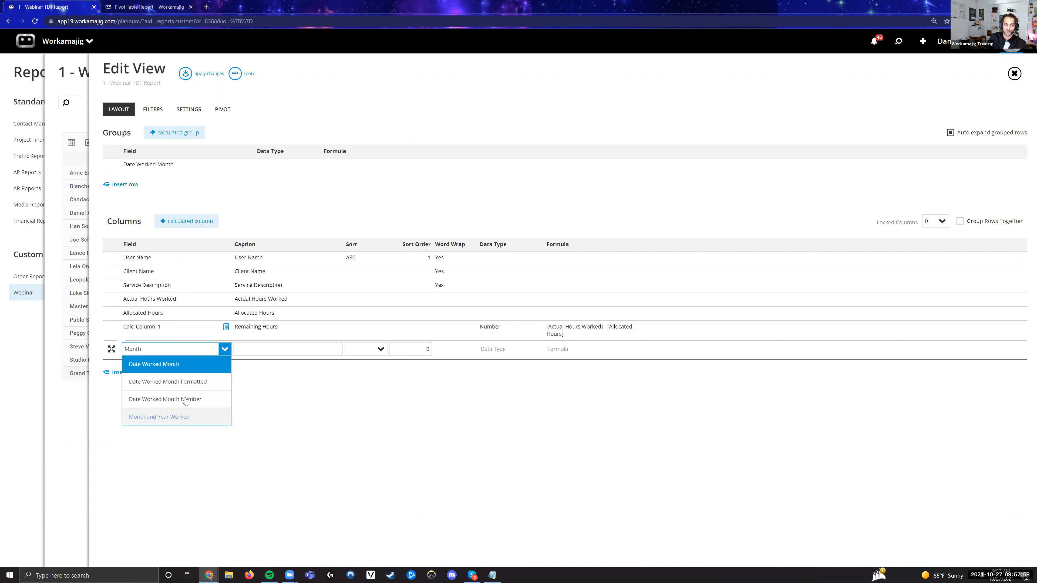
left_click(191, 383)
left_click(270, 406)
left_click(194, 78)
left_click(980, 105)
left_click(319, 103)
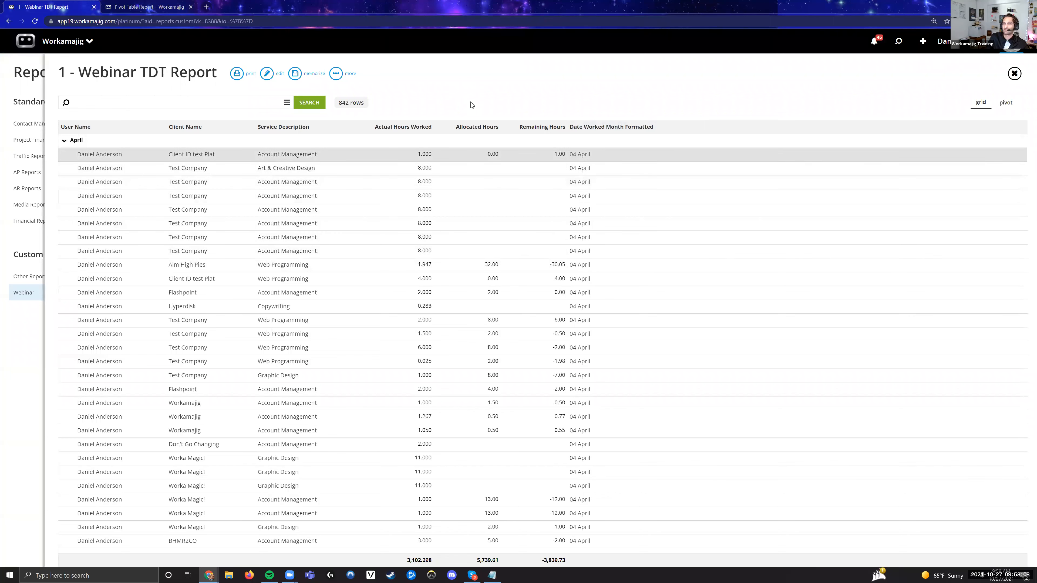
left_click(1007, 106)
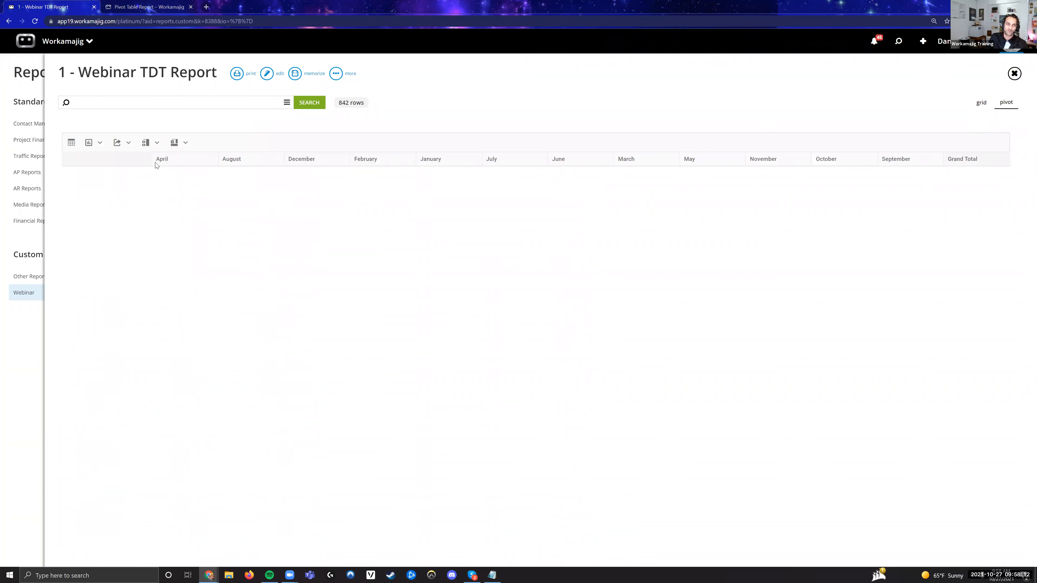
left_click(295, 73)
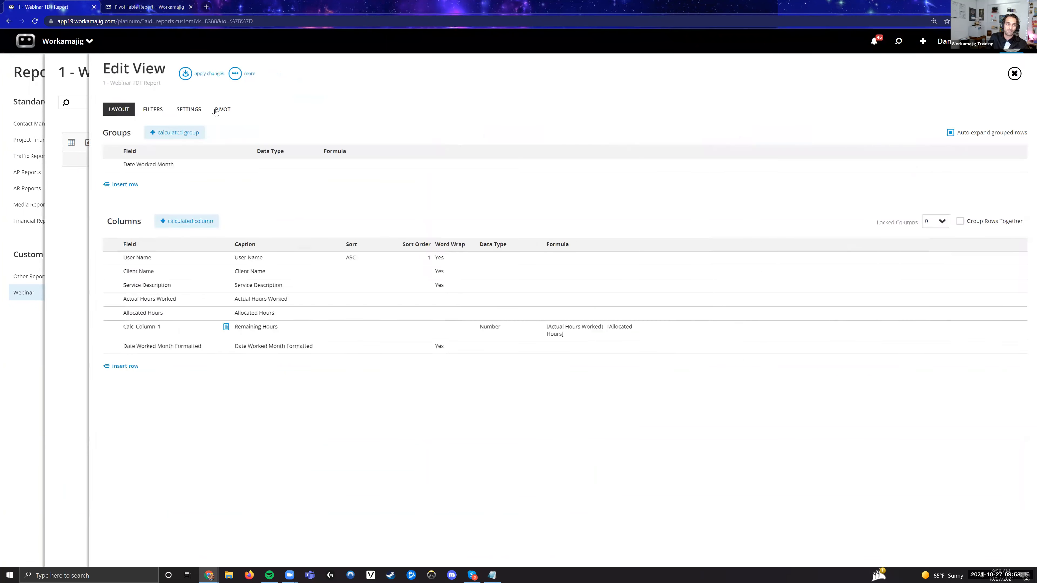
Replace Date Worked Month with Date Worked Month Formatted in the pivot columns and apply the change
left_click(222, 110)
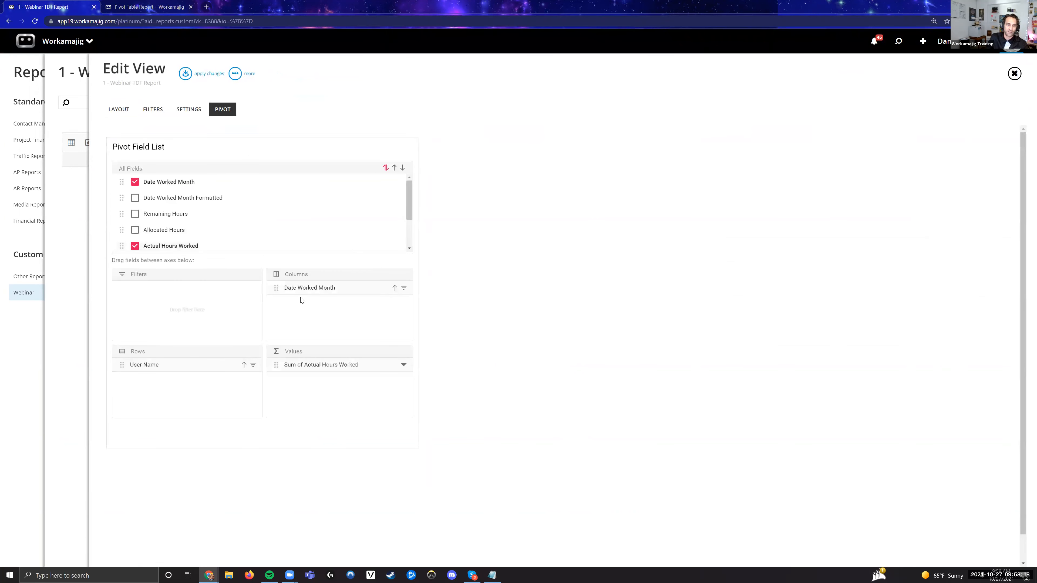
mouse_move(276, 288)
left_mouse_down()
mouse_move(221, 217)
mouse_move(130, 203)
mouse_move(285, 286)
left_mouse_up()
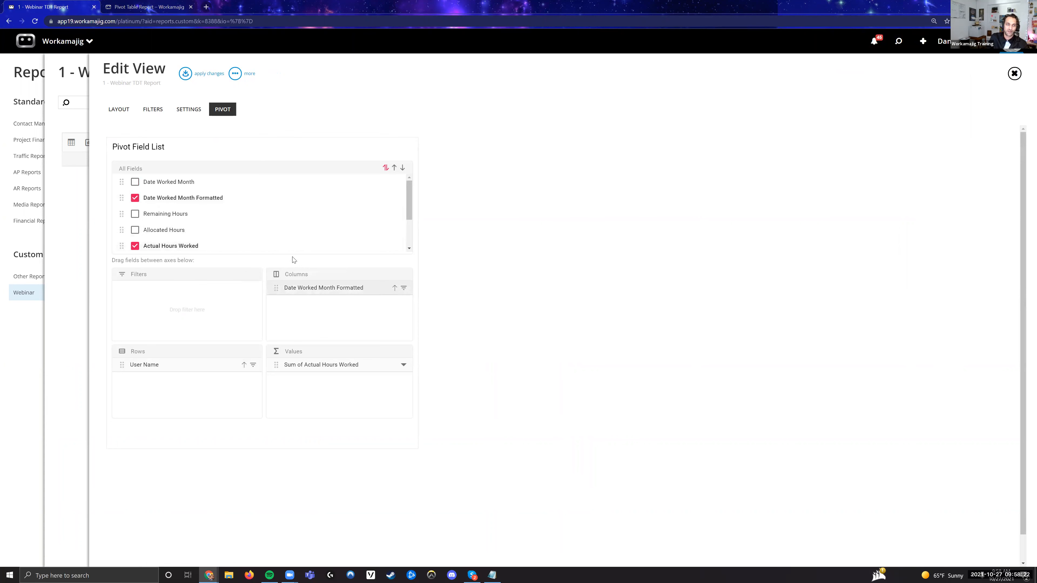
left_click(185, 73)
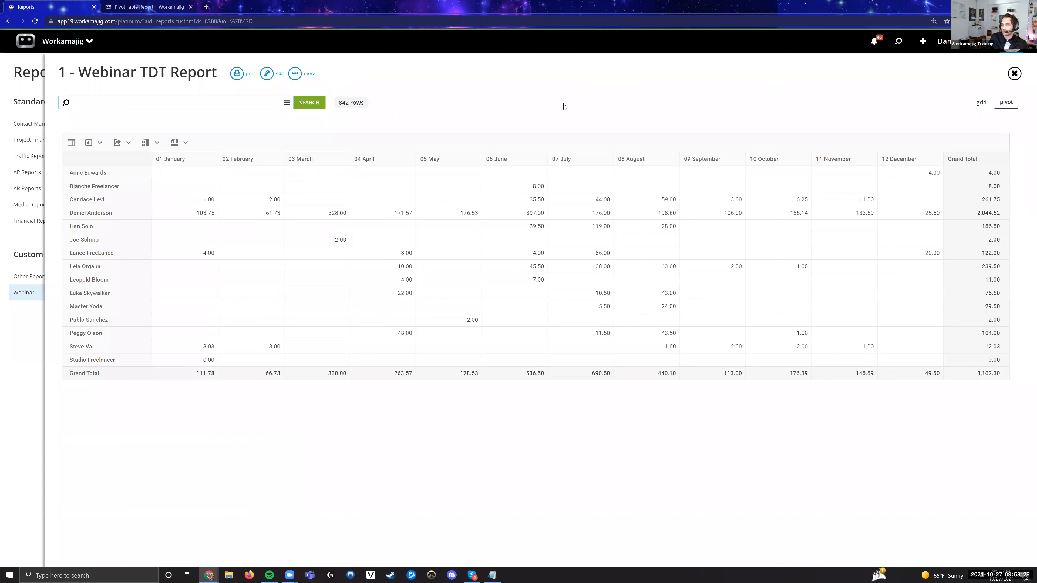
Add the Month and Year Worked field as another column in the report's layout and apply the change
left_click(265, 72)
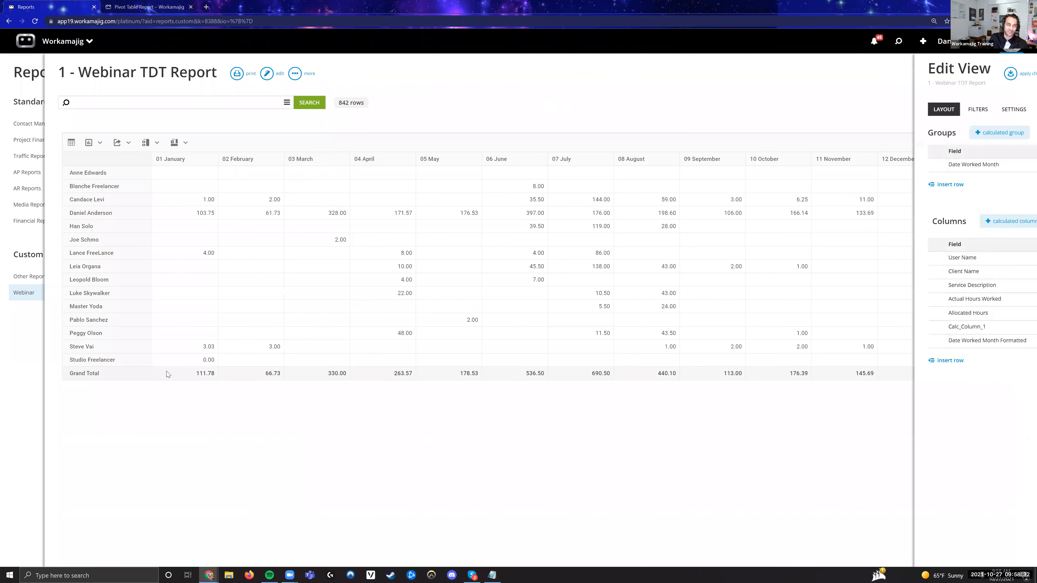
left_click(125, 360)
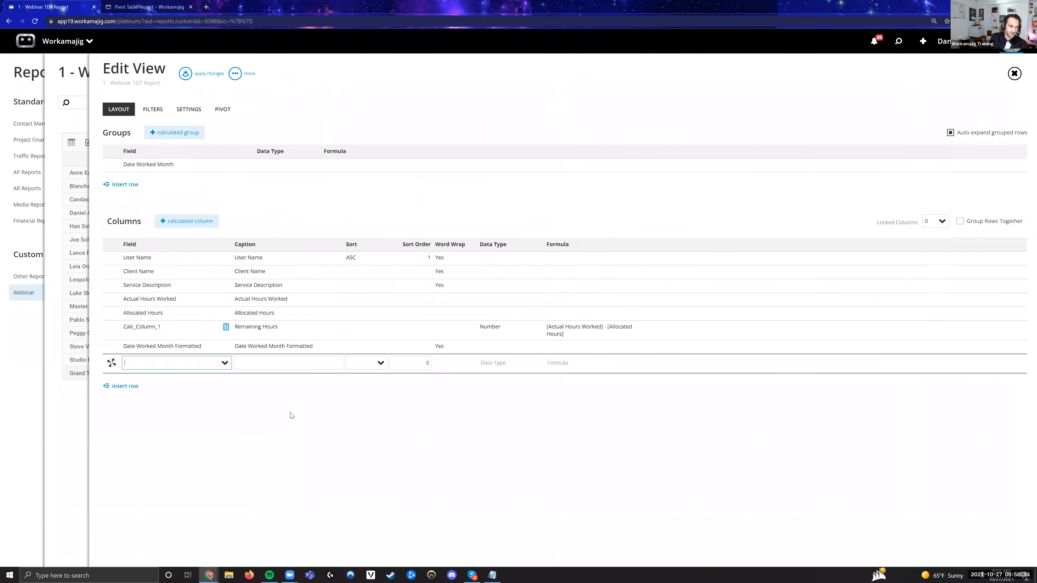
type("date")
key("BackSpace")
key("BackSpace")
key("BackSpace")
key("BackSpace")
type("month")
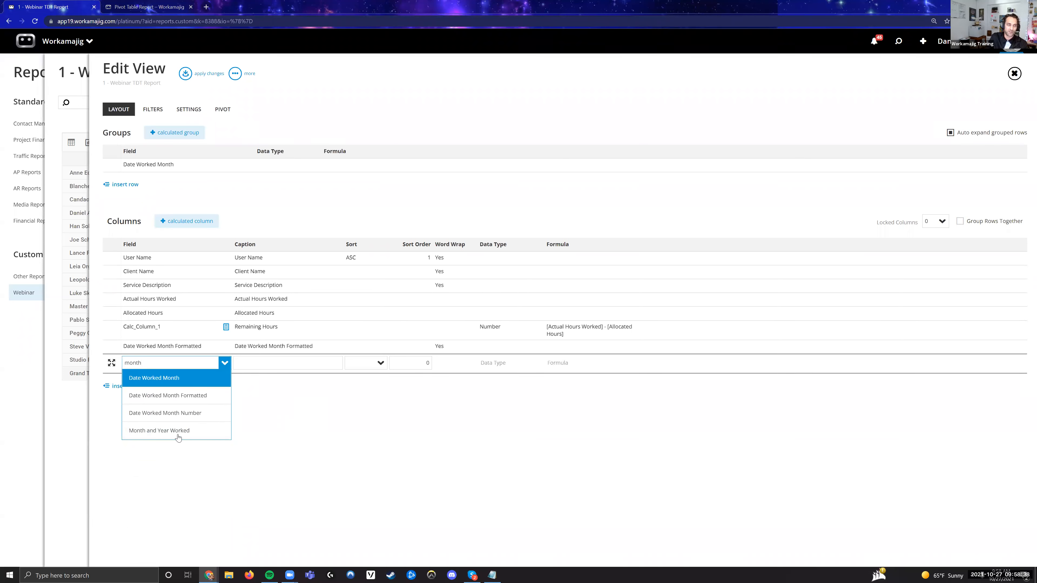
left_click(179, 433)
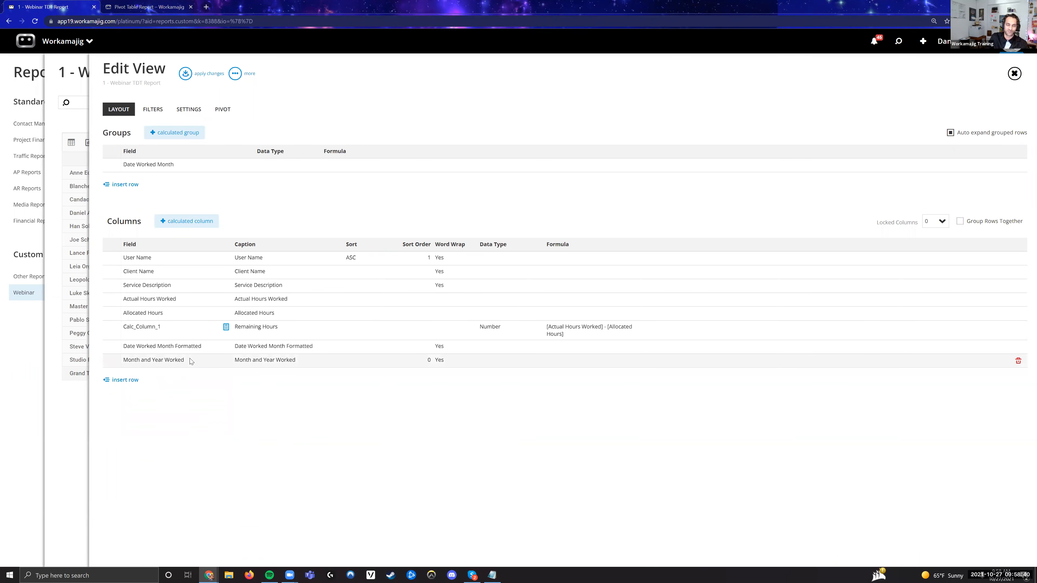
left_click(192, 77)
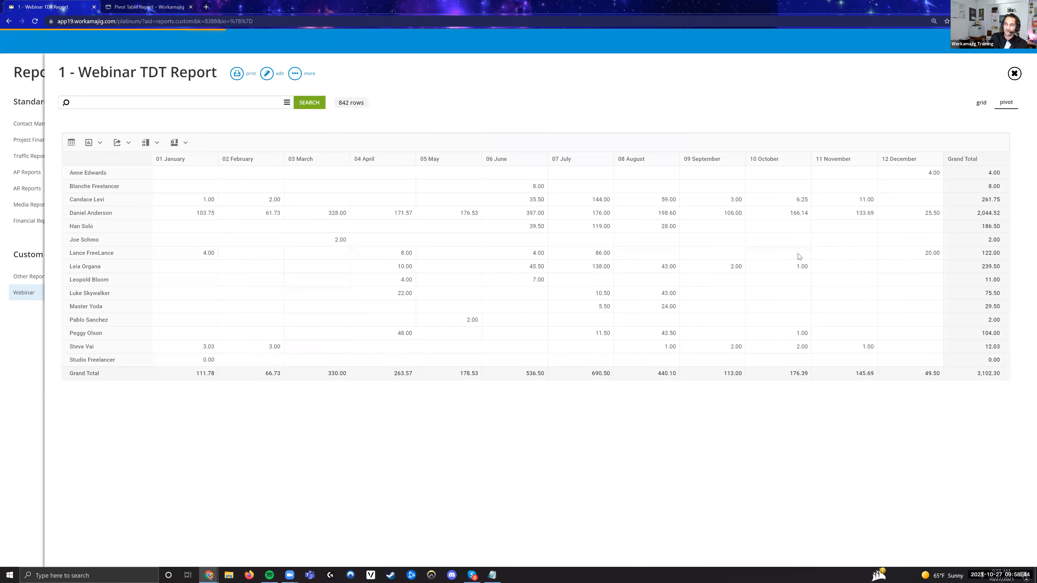
Highlight the Month and Year Worked entry in the first grid row to examine its format
left_click_drag(696, 154, 659, 152)
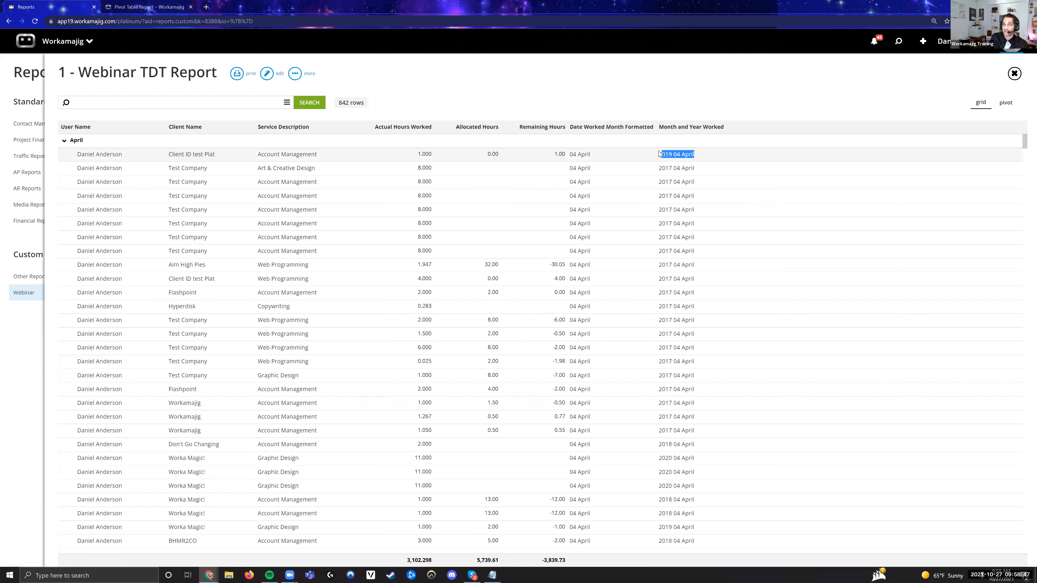
left_click(678, 94)
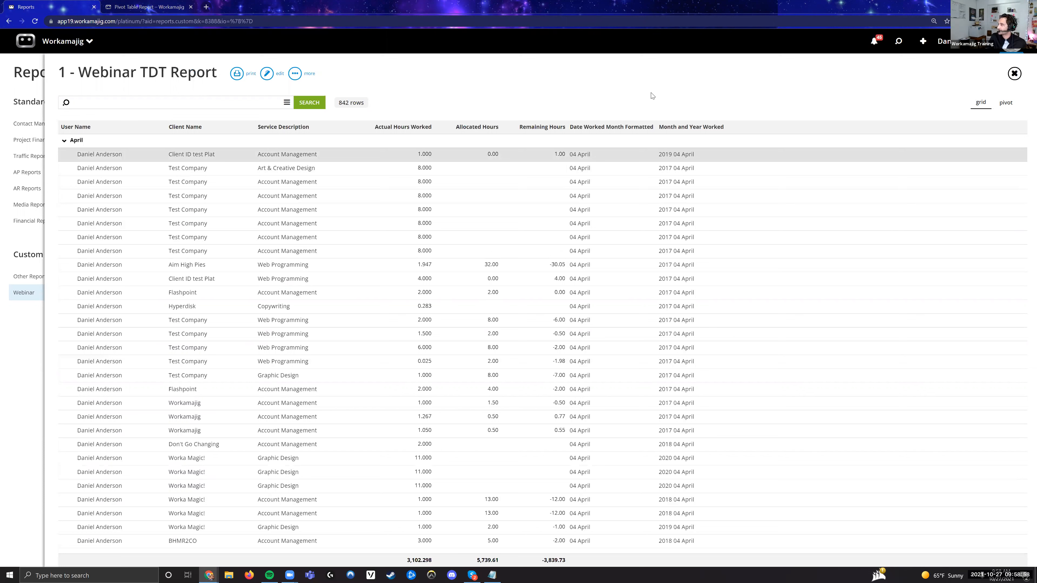
left_click_drag(658, 156, 694, 167)
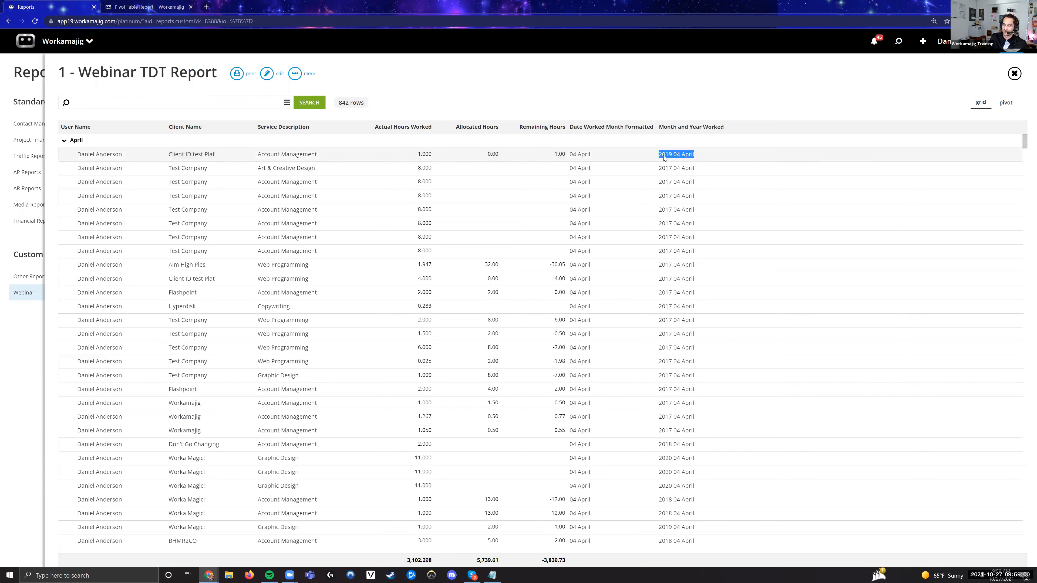
left_click(645, 82)
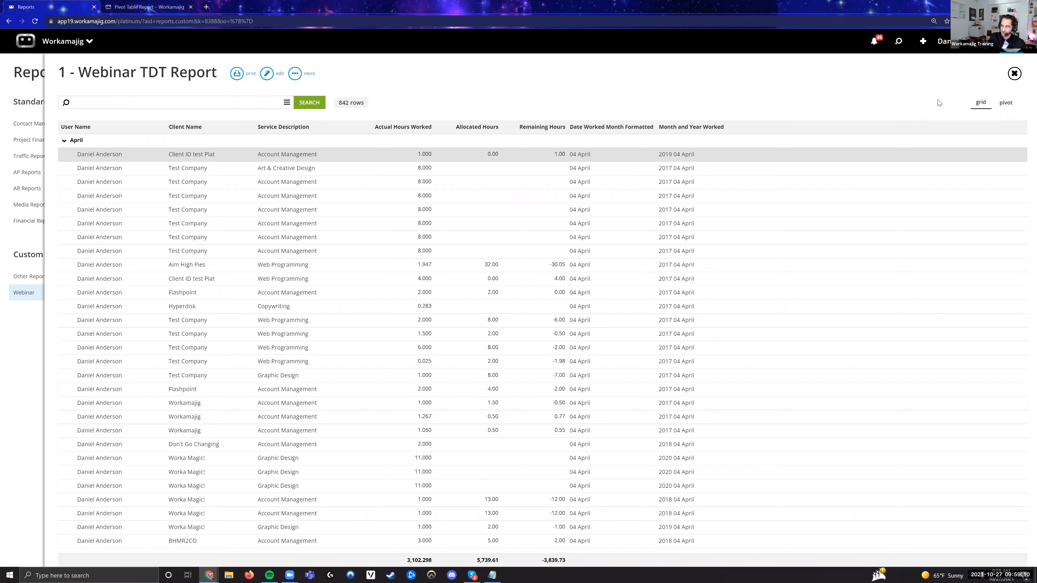
left_click_drag(699, 154, 663, 145)
left_click(666, 97)
Review the Date Worked range in the report's search criteria without setting dates, and close the report
left_click(286, 102)
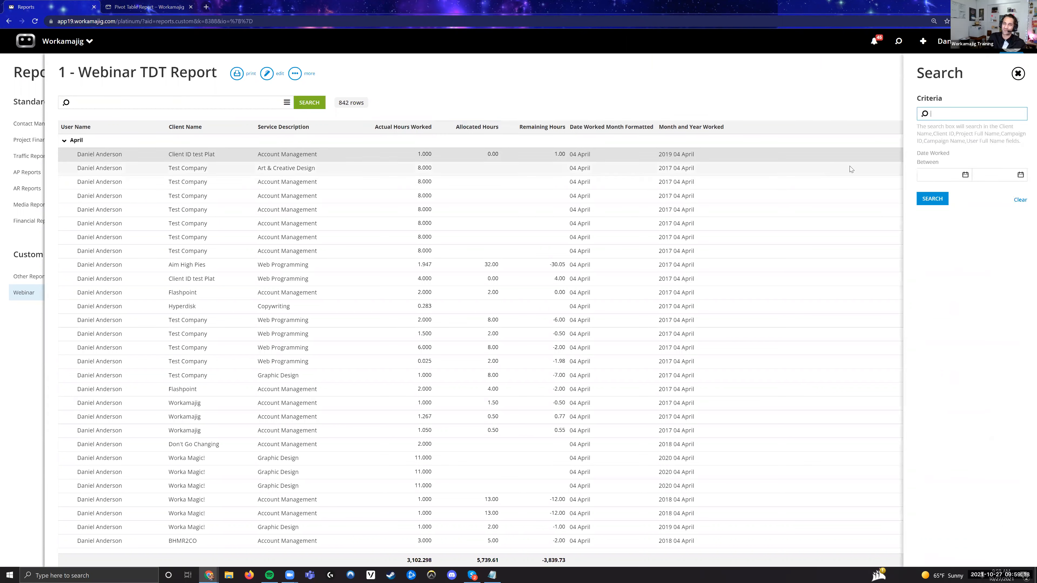
left_click(964, 177)
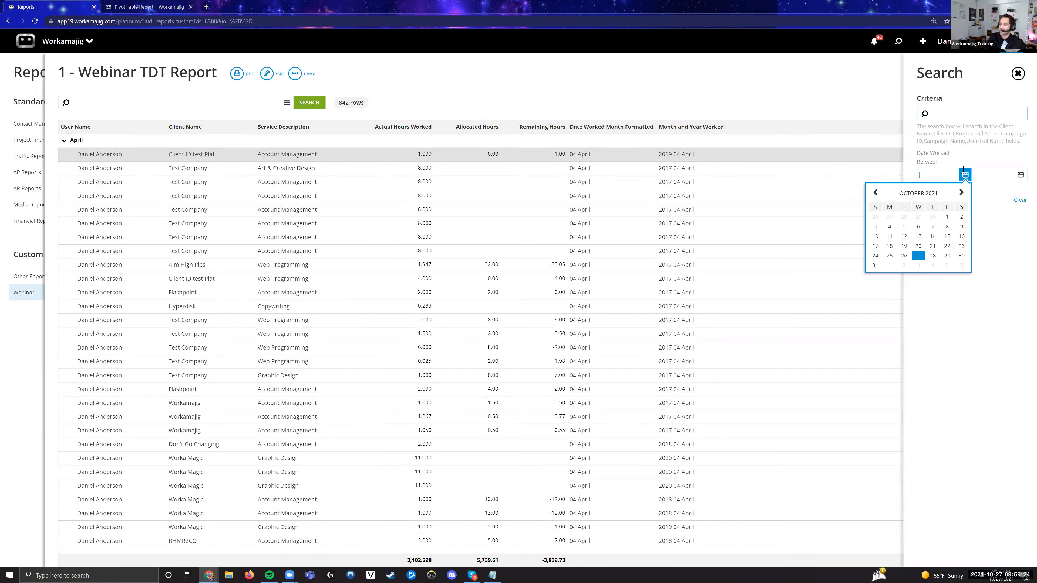
left_click(999, 250)
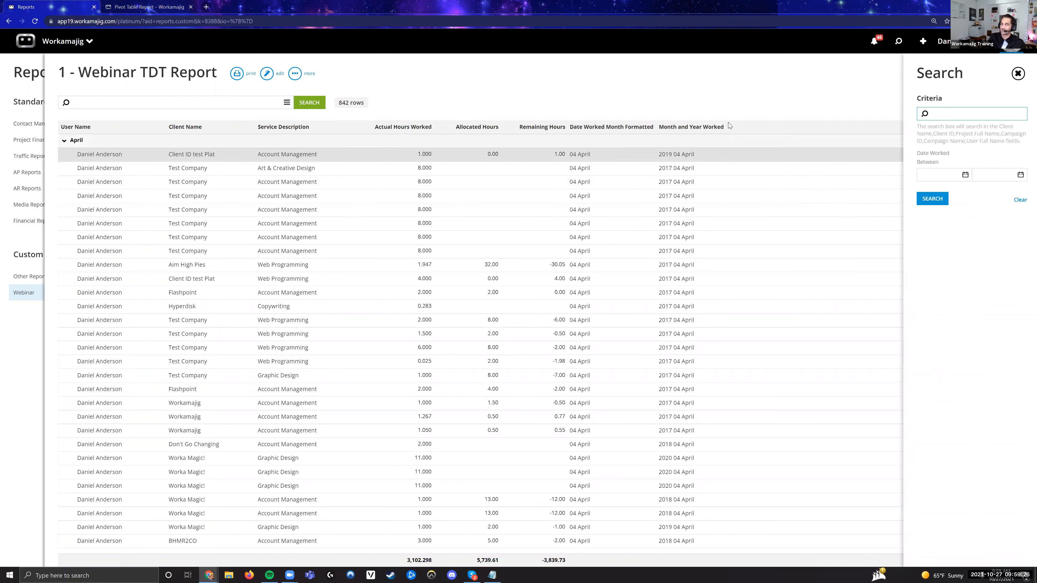
left_click(711, 95)
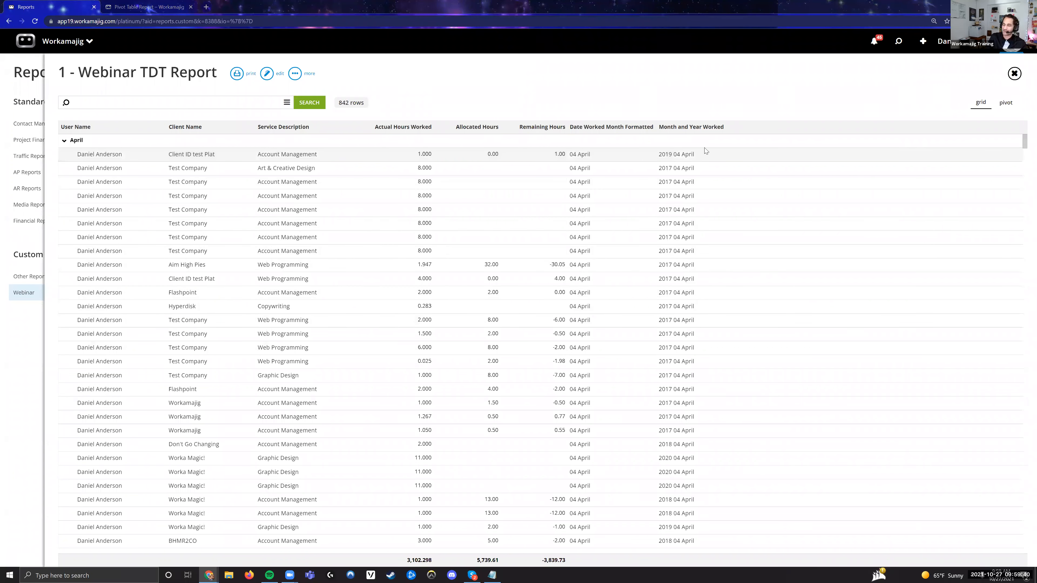
left_click_drag(703, 153, 657, 154)
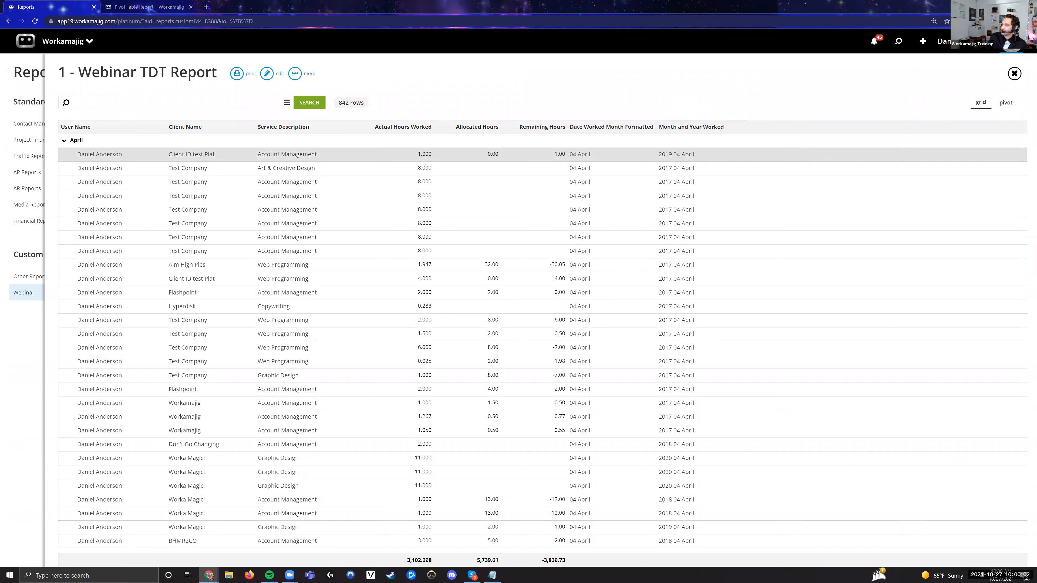
left_click(1015, 74)
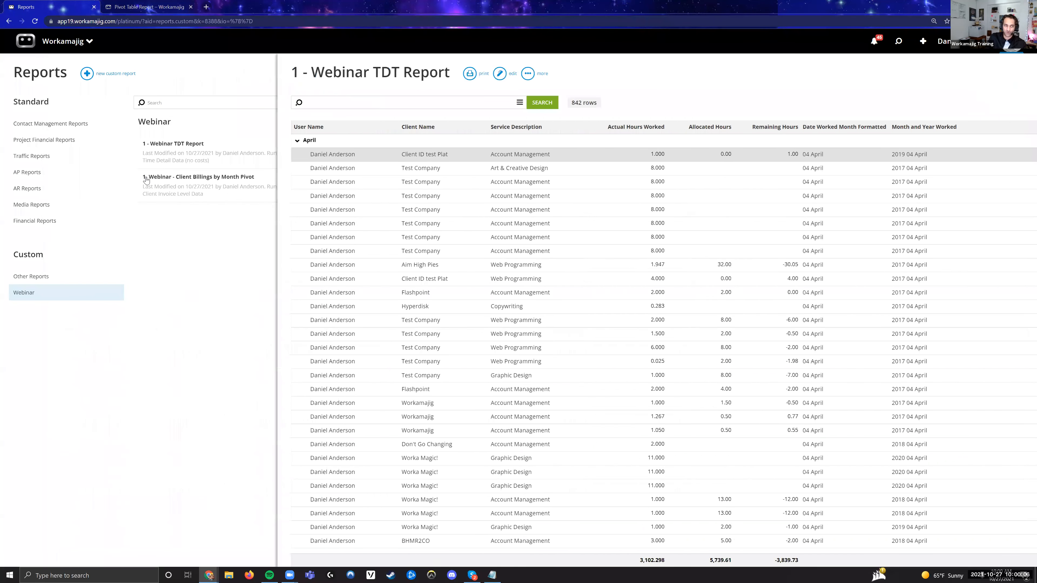
Switch to the Pivot Table Report help article and review its address, Edit View instructions and Download Example File section
left_click(163, 9)
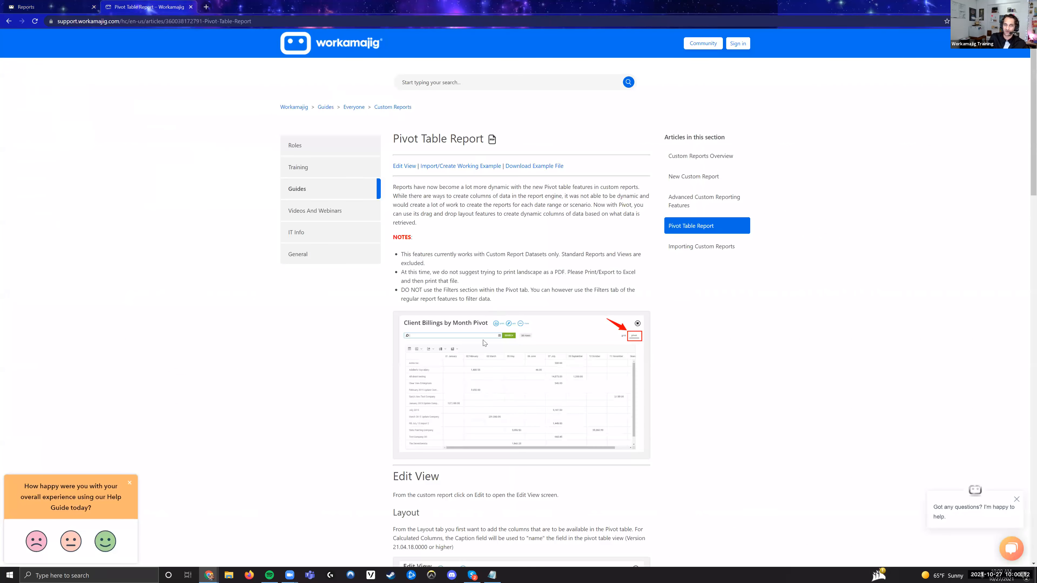
left_click_drag(261, 22, 55, 21)
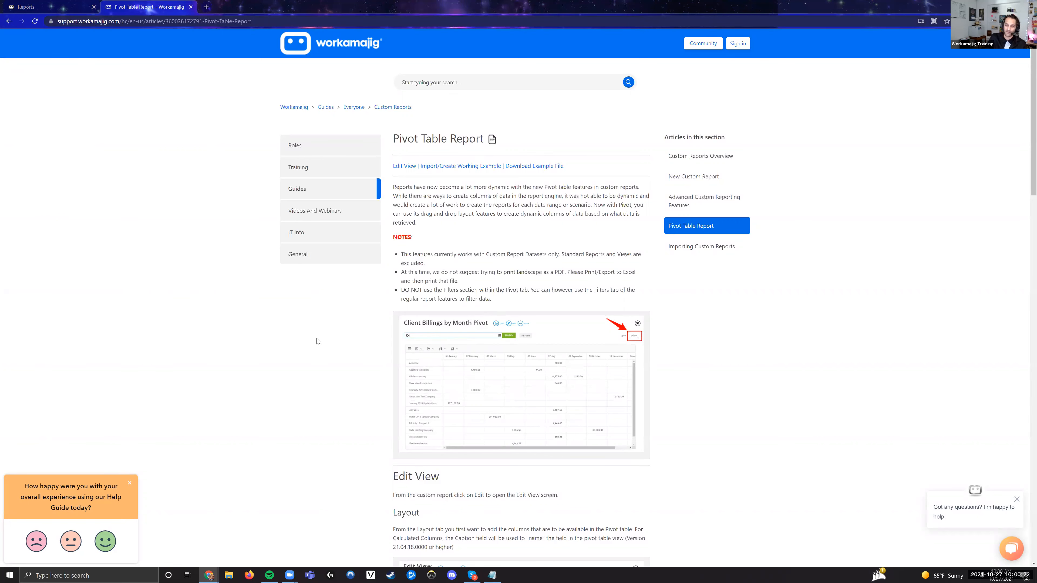
scroll(788, 292, "down", 6)
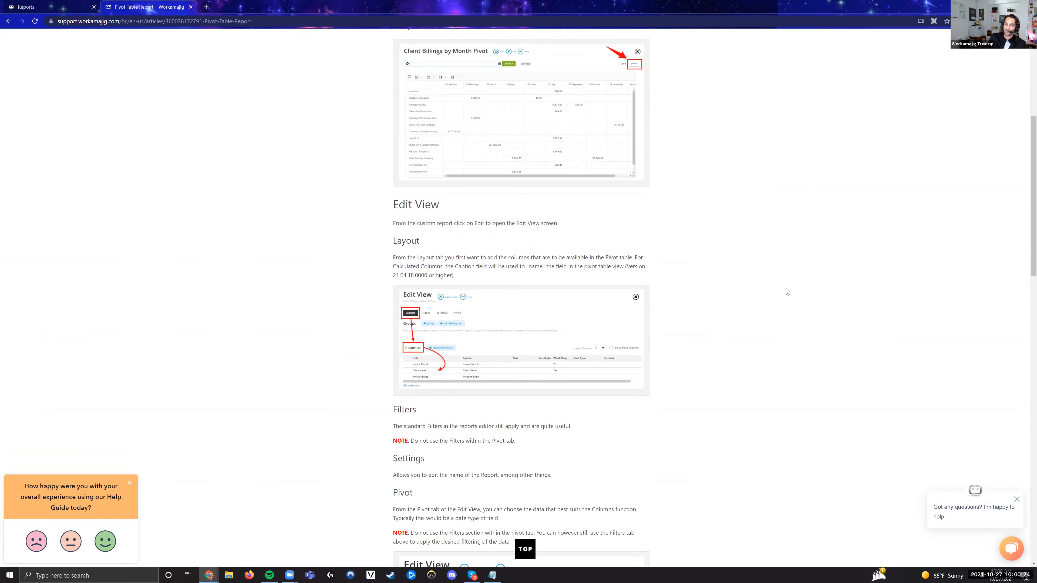
scroll(787, 292, "down", 1)
scroll(709, 204, "down", 1)
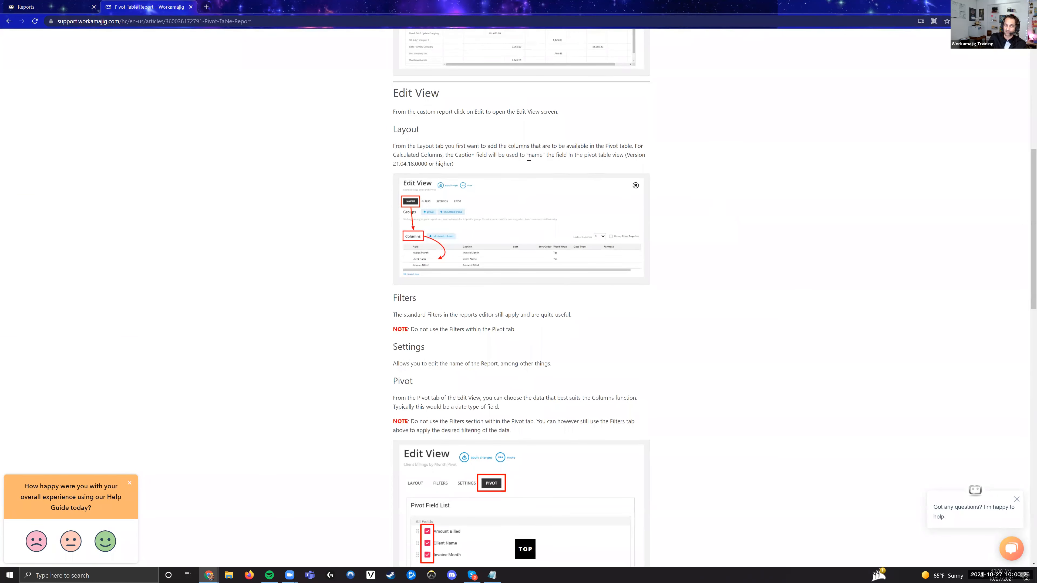
scroll(1025, 203, "down", 15)
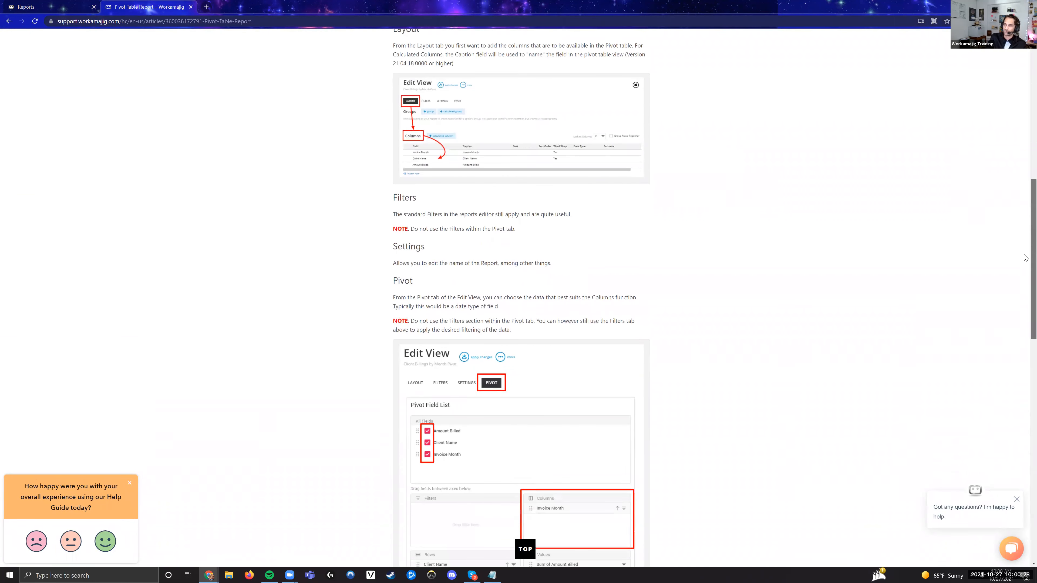
scroll(521, 291, "down", 2)
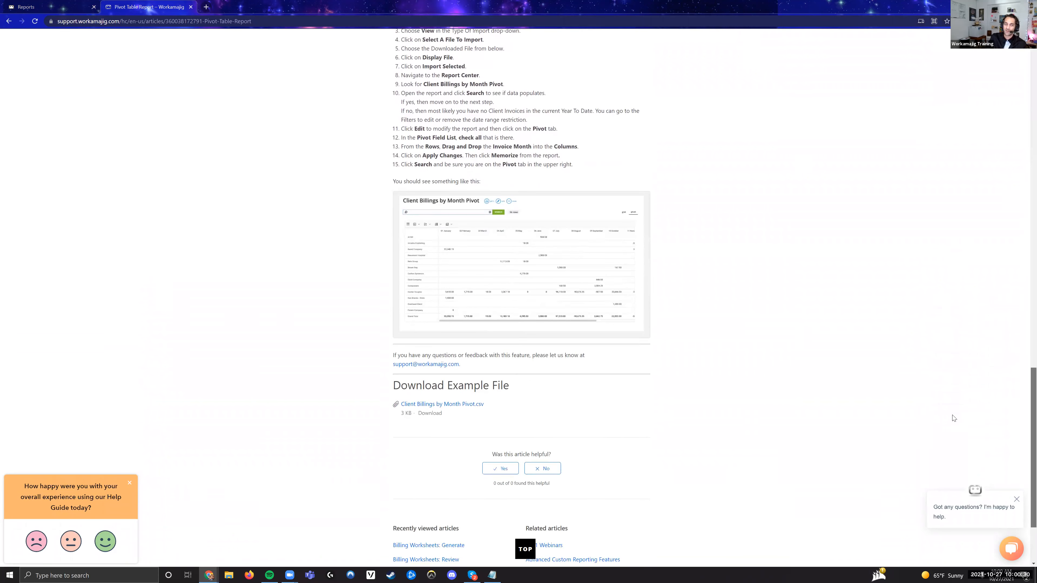
left_click_drag(396, 383, 521, 387)
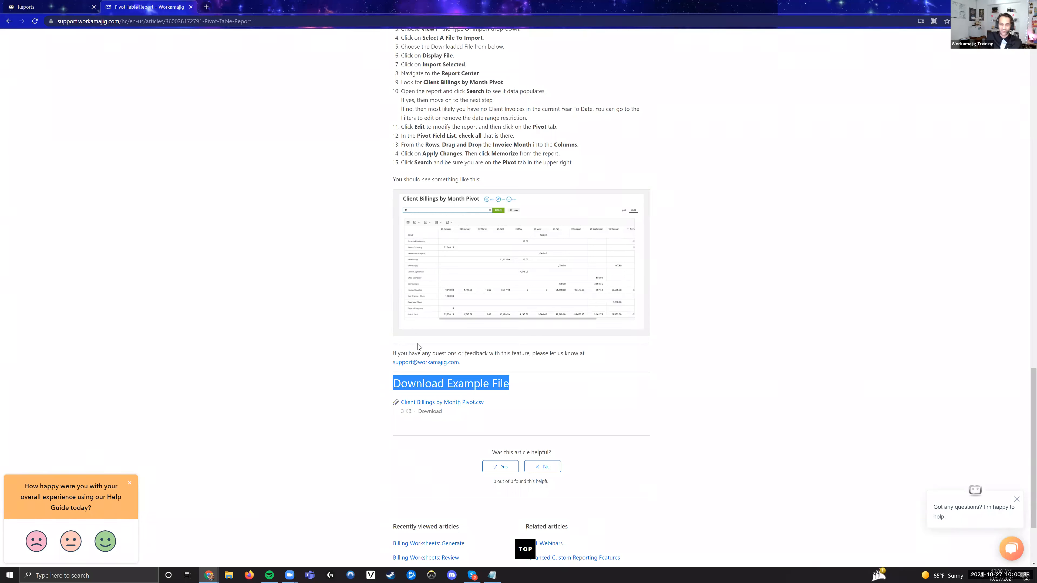
left_click(350, 386)
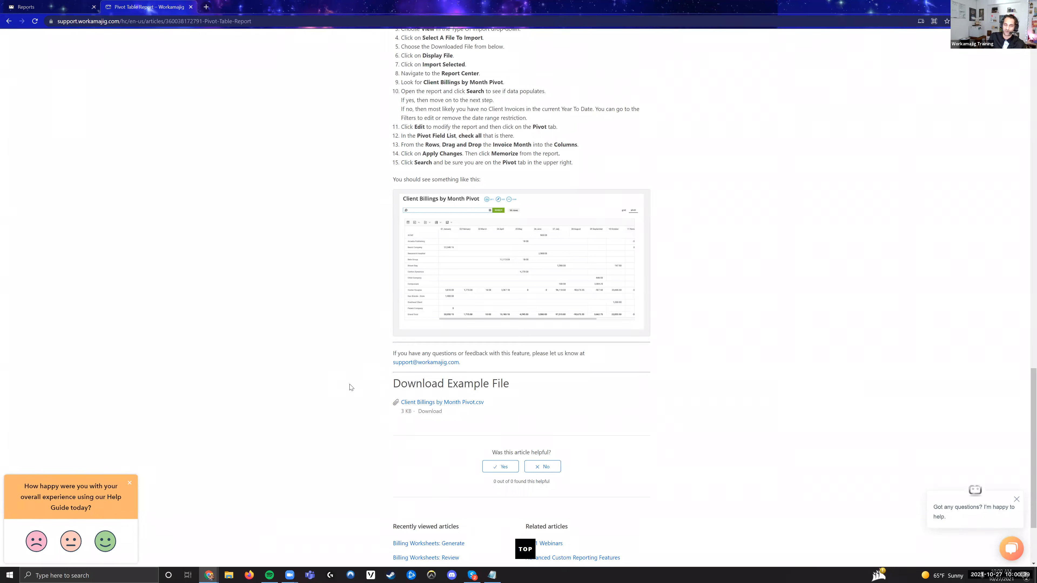
Switch to the Reports page, highlight the Webinar Client Billings by Month Pivot report, and compare it with the Pivot Table Report help article
left_click(33, 4)
left_click_drag(273, 180, 176, 183)
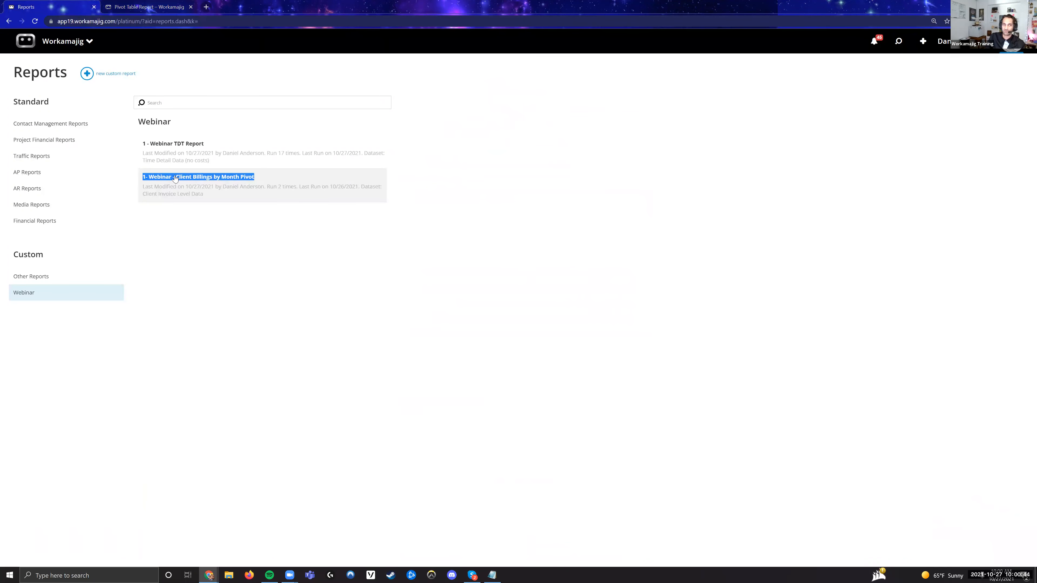
left_click(246, 251)
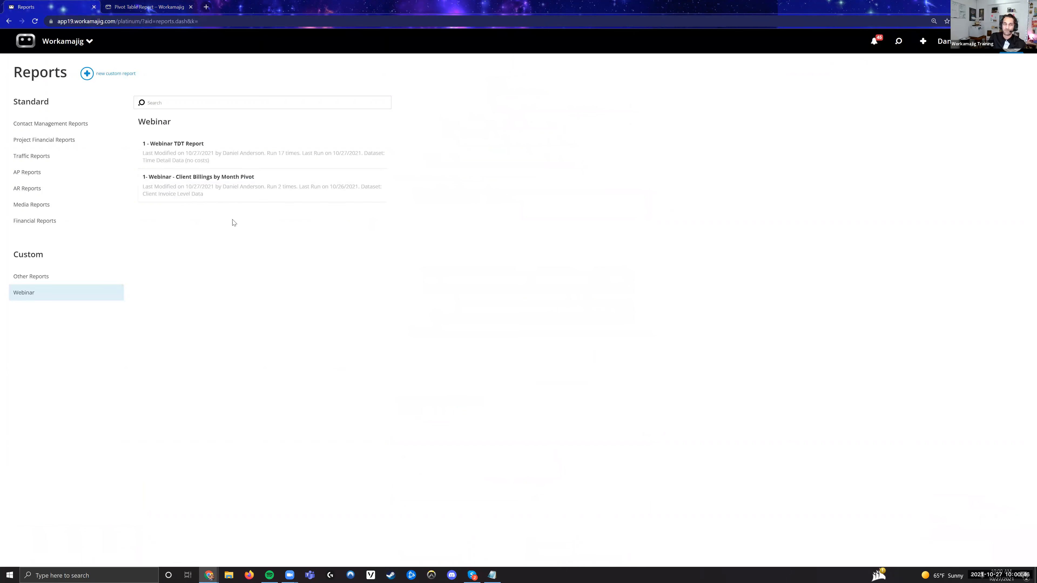
key("ctrl+Tab")
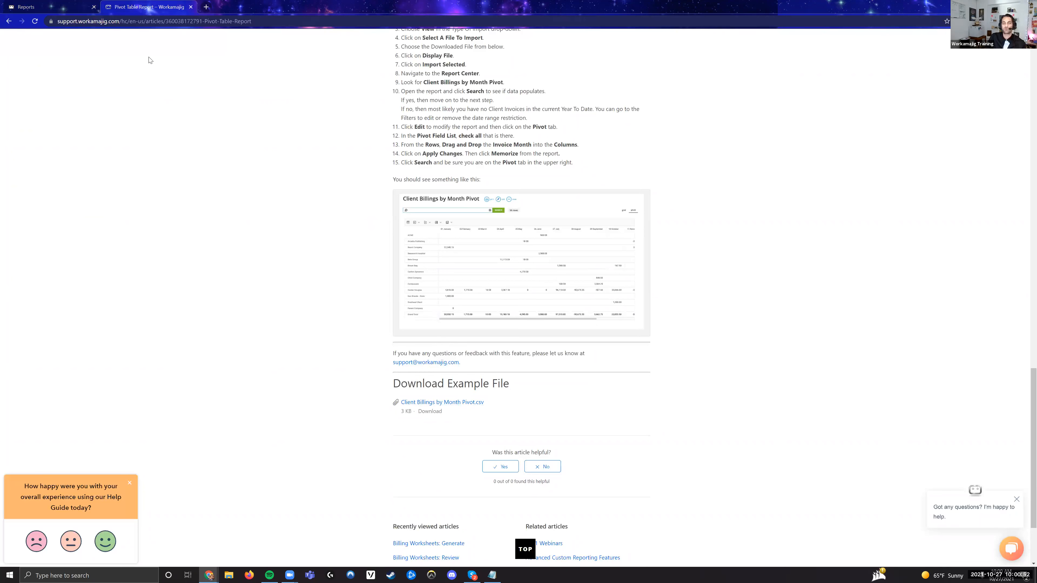
key("ctrl+Tab")
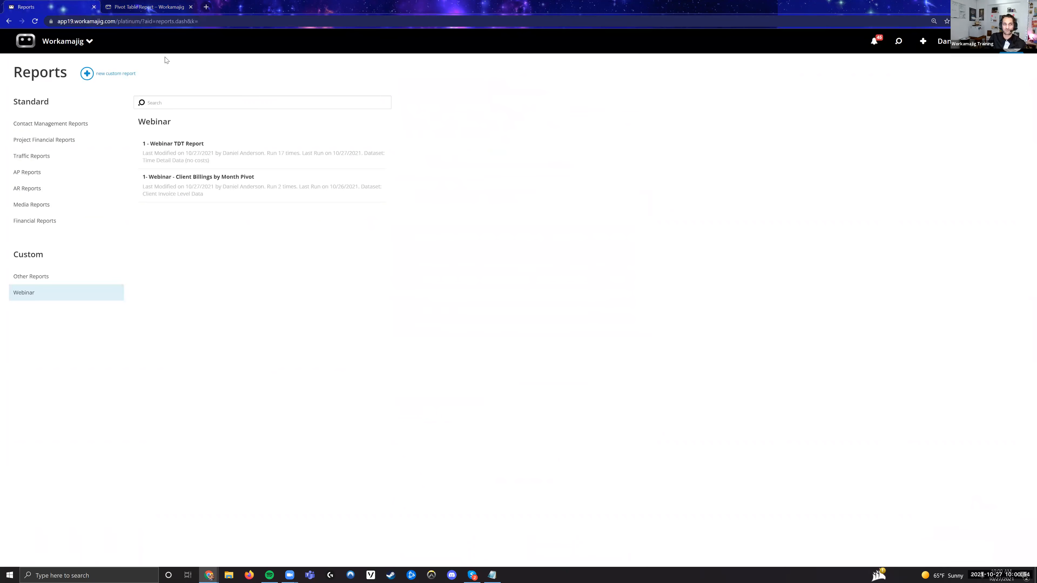
Open the admin manager's data import page and set the type of import to View
left_click(80, 40)
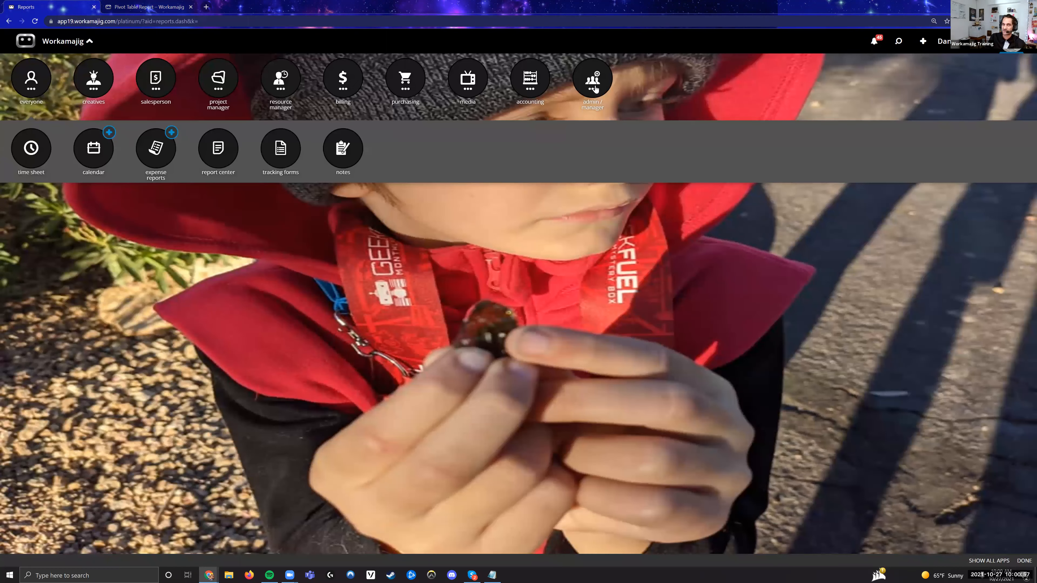
left_click(594, 83)
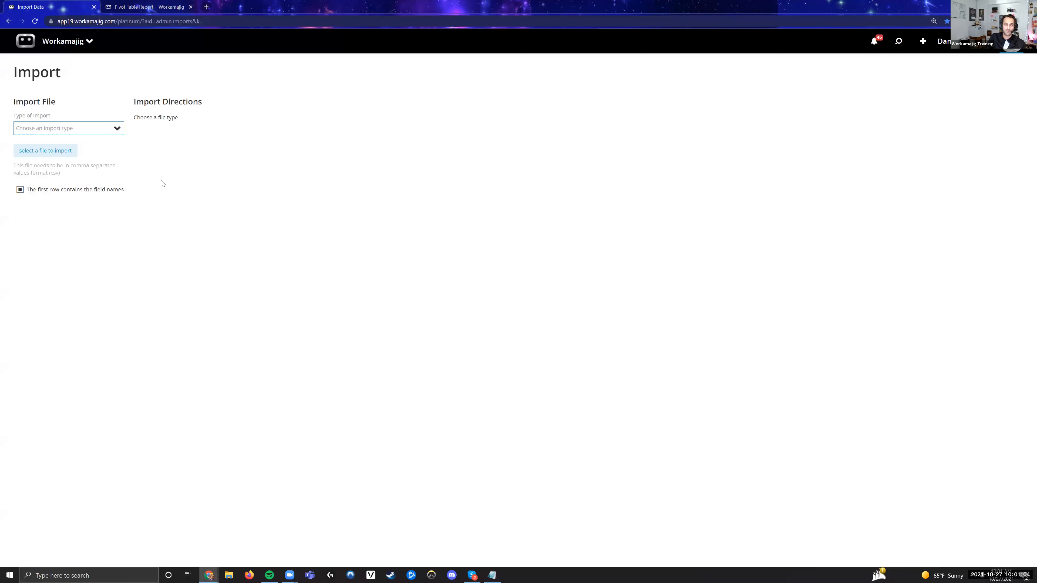
type("View")
left_click(77, 139)
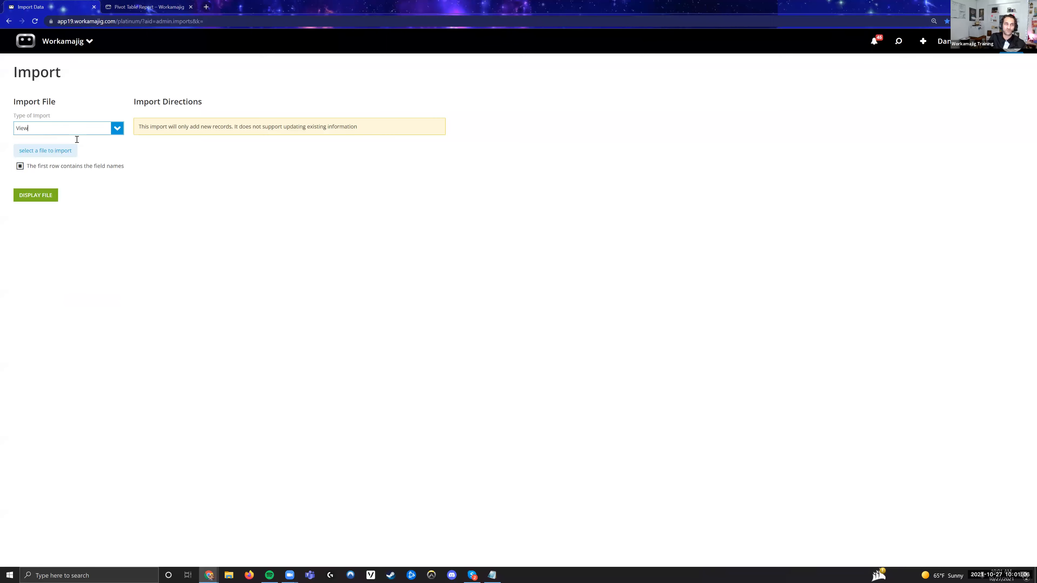
left_click_drag(58, 128, 11, 132)
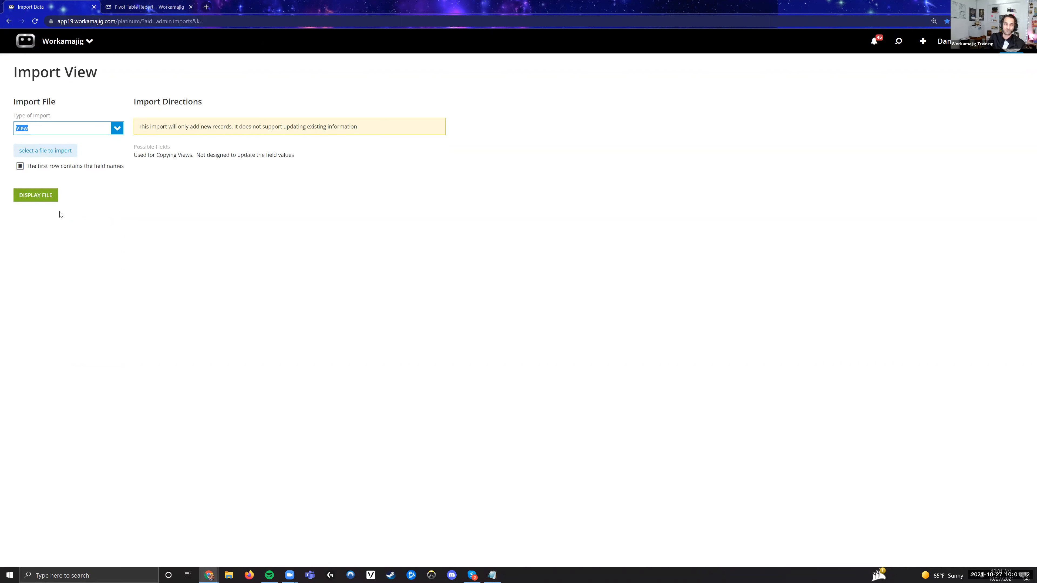
left_click(404, 284)
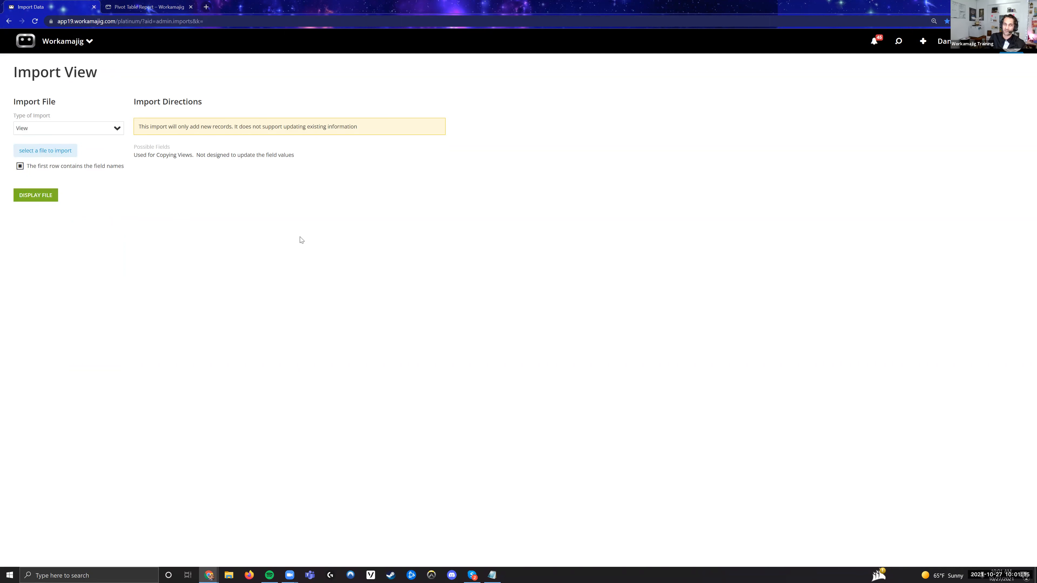
Return to the Report Center and open the Client Billings by Month Pivot report from the custom Webinar reports
left_click(75, 51)
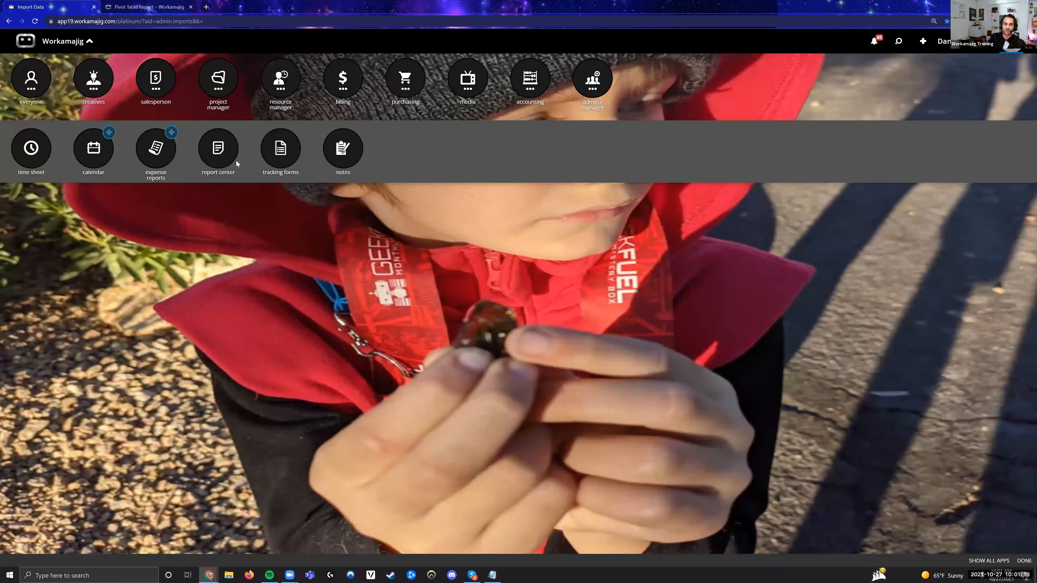
left_click(138, 266)
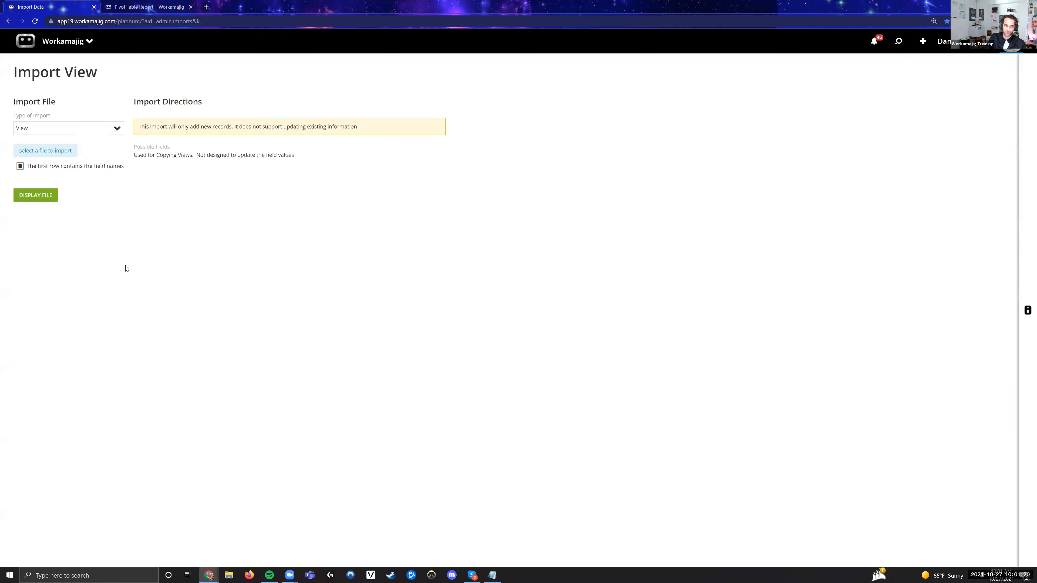
triple_click(61, 278)
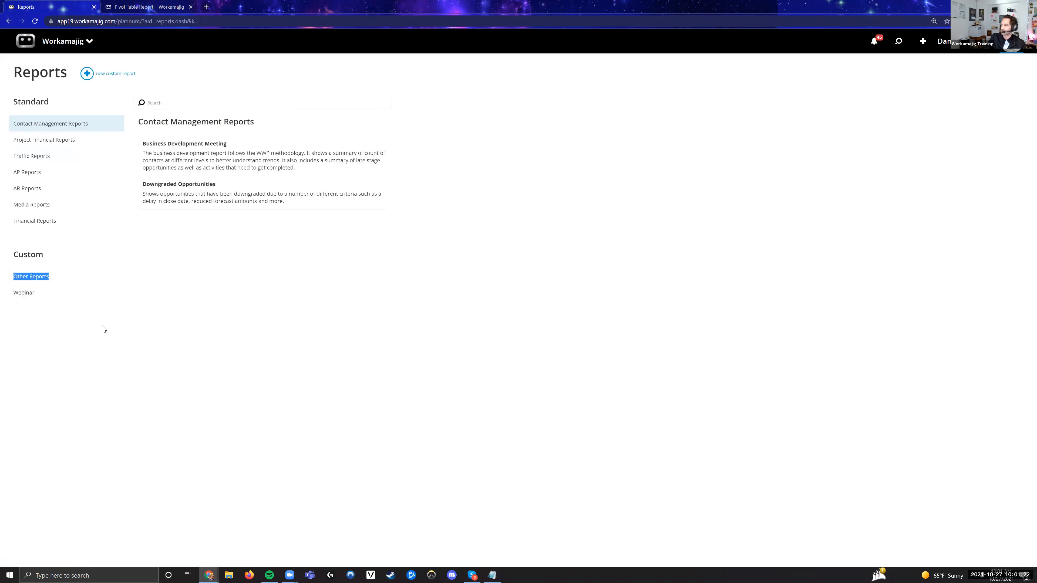
left_click(48, 291)
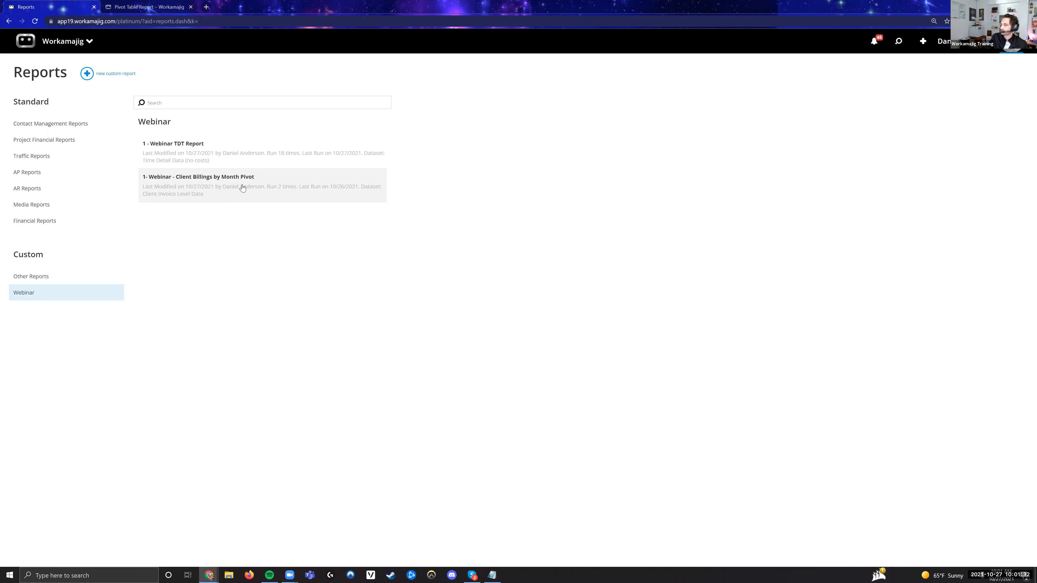
left_click(243, 187)
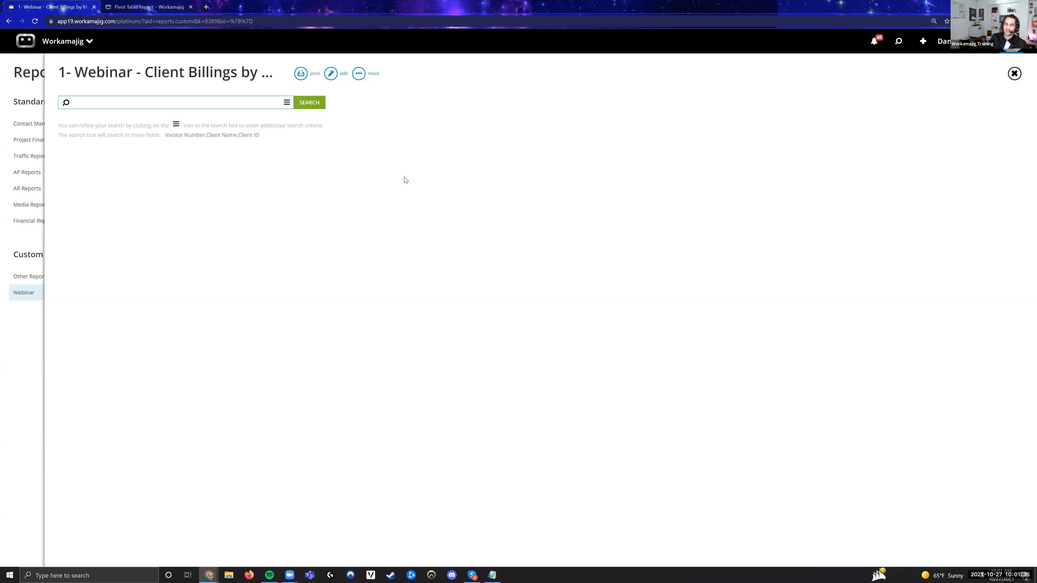
Check the report's layout columns and run its search without criteria, viewing the results as a pivot
left_click(333, 77)
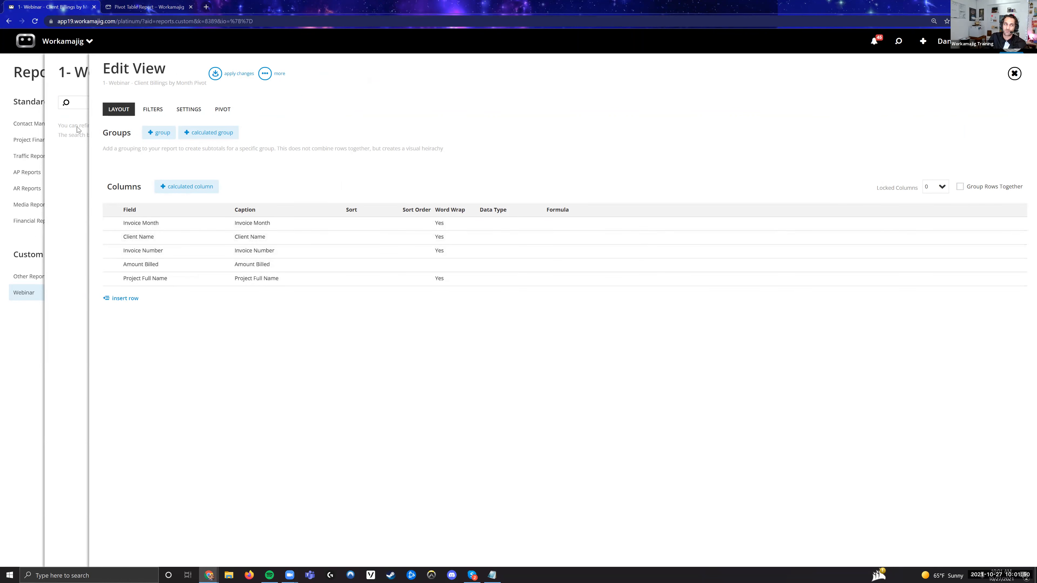
left_click(70, 154)
left_click(309, 104)
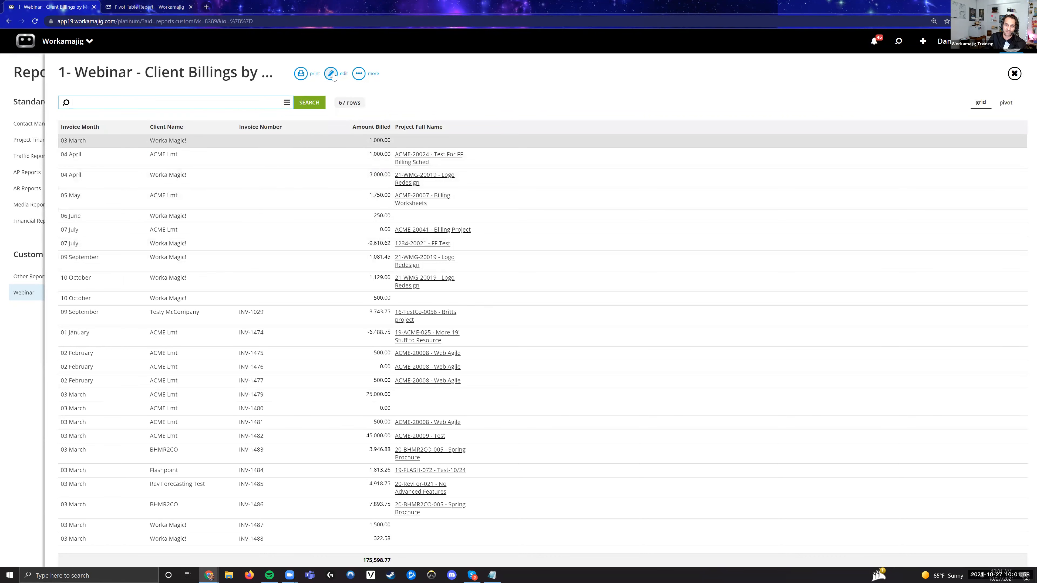
left_click(1009, 105)
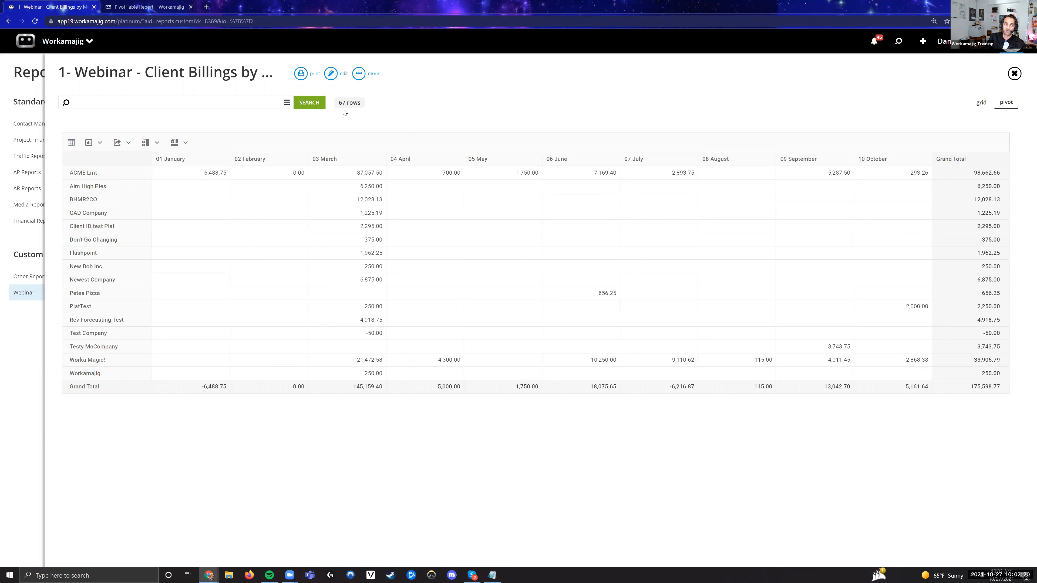
Open the report's pivot settings and remove Client Name, Invoice Month and Amount Billed from the pivot axes
left_click(331, 74)
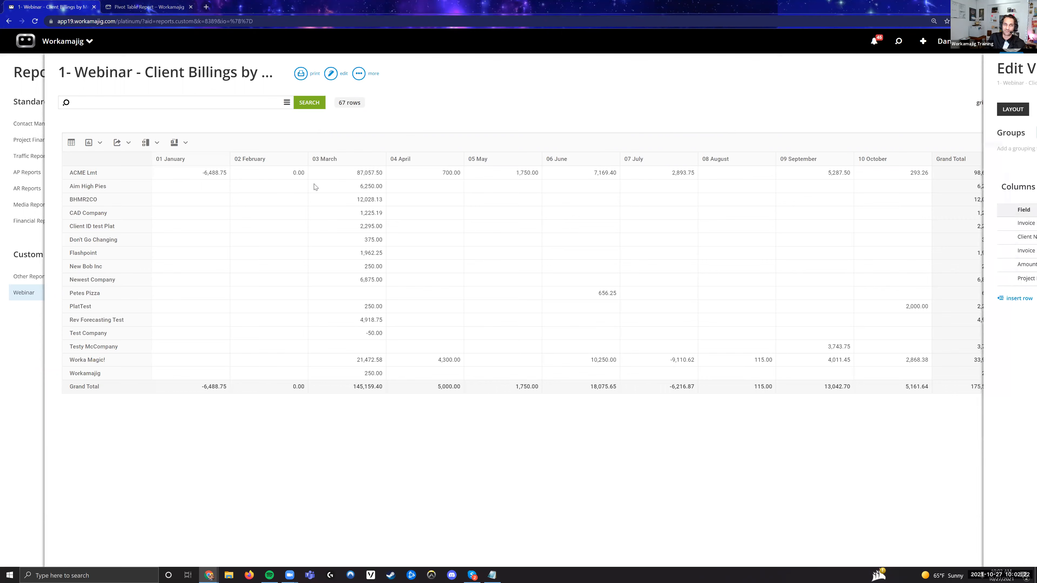
left_click(222, 111)
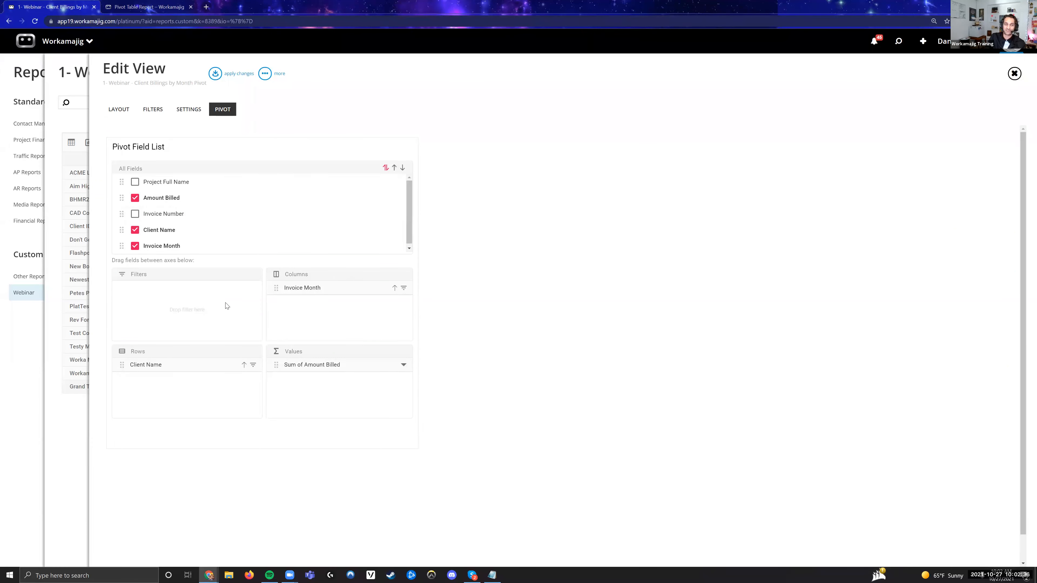
left_click_drag(123, 365, 220, 229)
left_click_drag(277, 364, 324, 193)
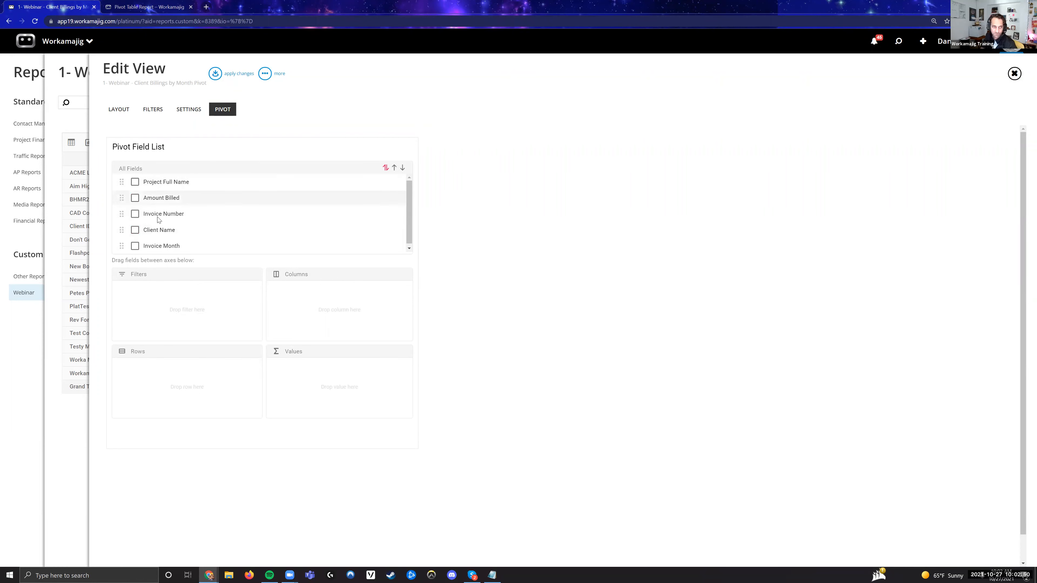
Rebuild the pivot with Client Name as rows, Invoice Month as columns and Amount Billed as values
left_click_drag(122, 230, 151, 366)
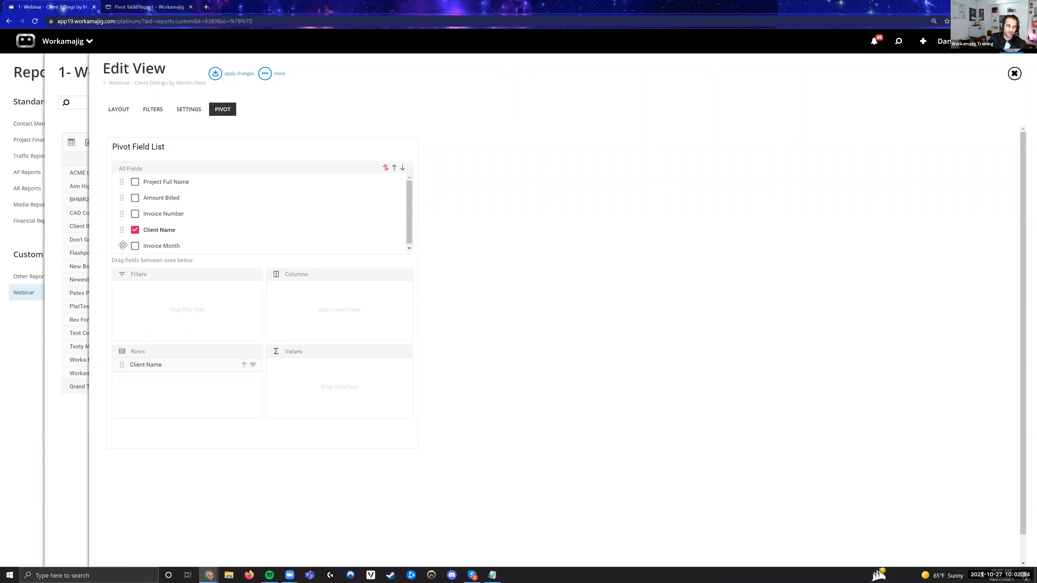
left_click_drag(122, 246, 298, 291)
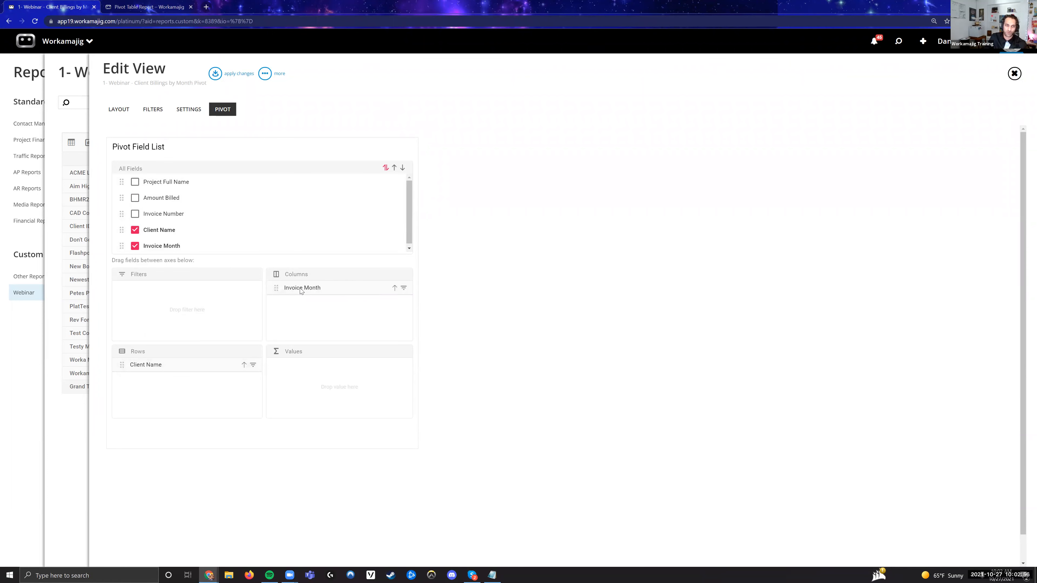
left_click_drag(119, 194, 292, 376)
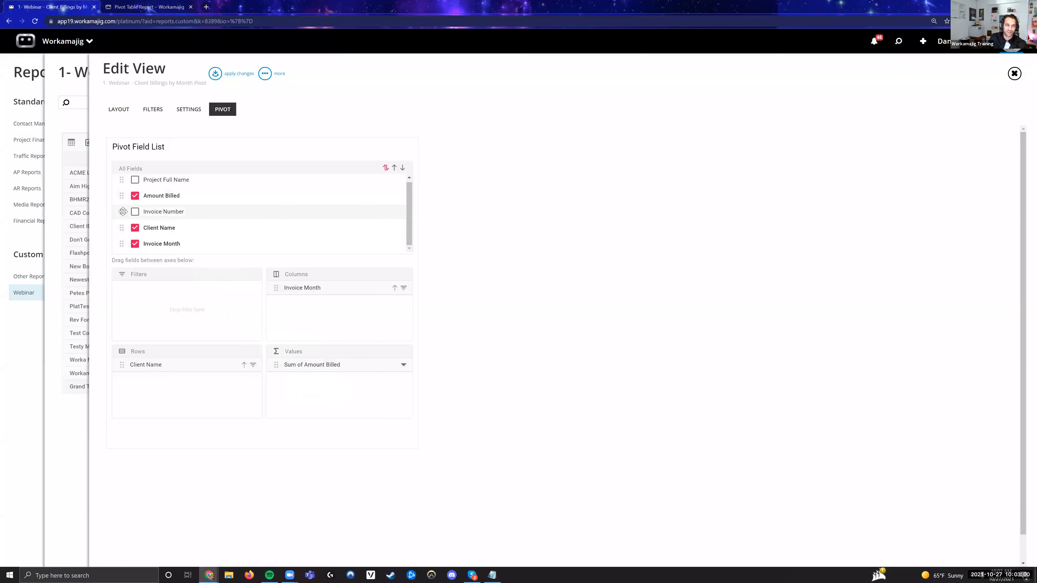
Add Project Full Name below Client Name in the pivot rows, apply the changes and memorize the report
left_click_drag(121, 180, 139, 378)
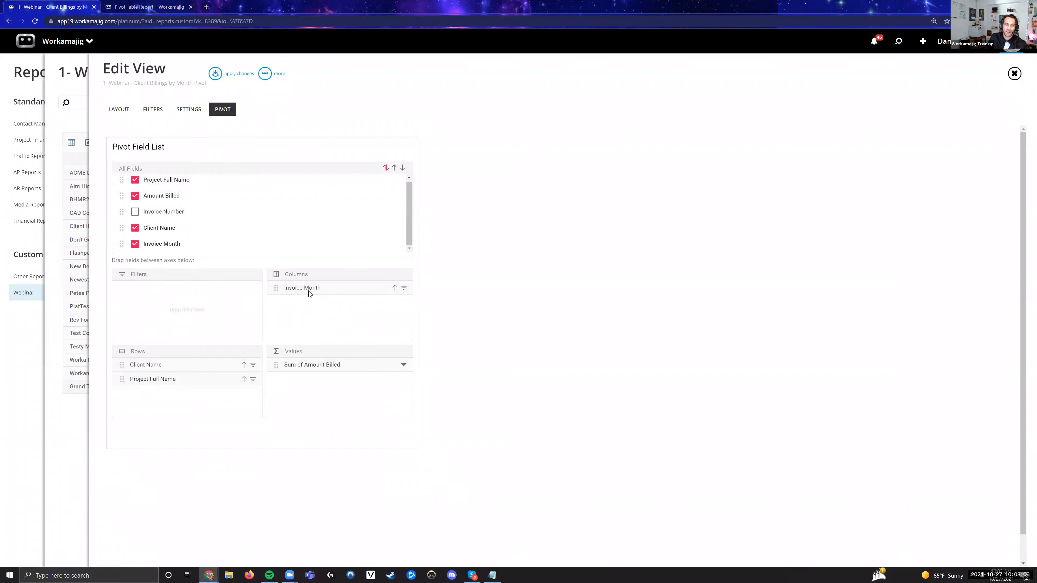
left_click_drag(122, 211, 307, 291)
left_click(224, 75)
left_click(376, 77)
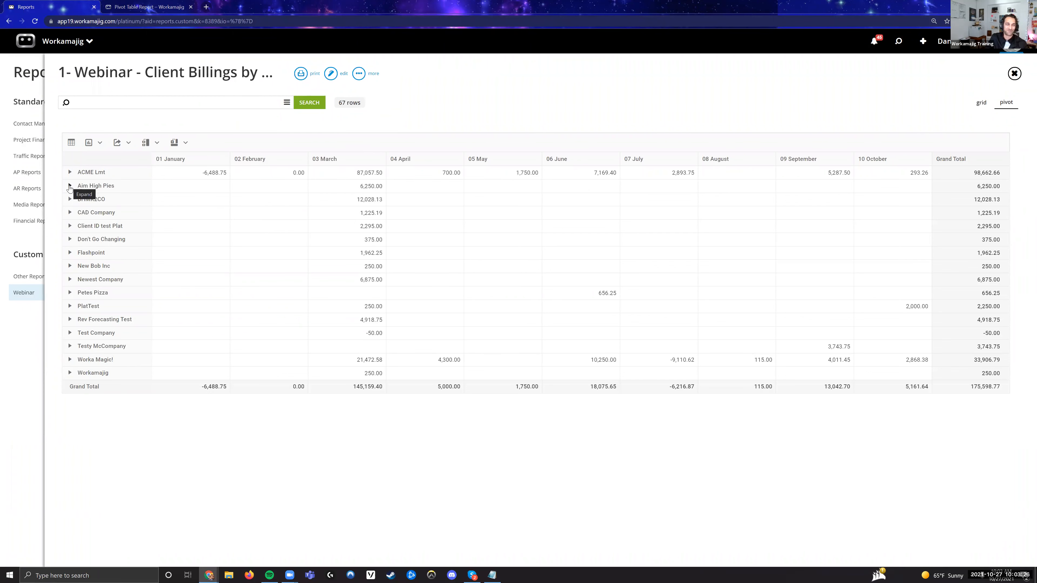
Expand the ACME Lmt row to view its project billings, collapse it, and check the help article's Client Billings by Month Pivot.csv download
left_click(70, 173)
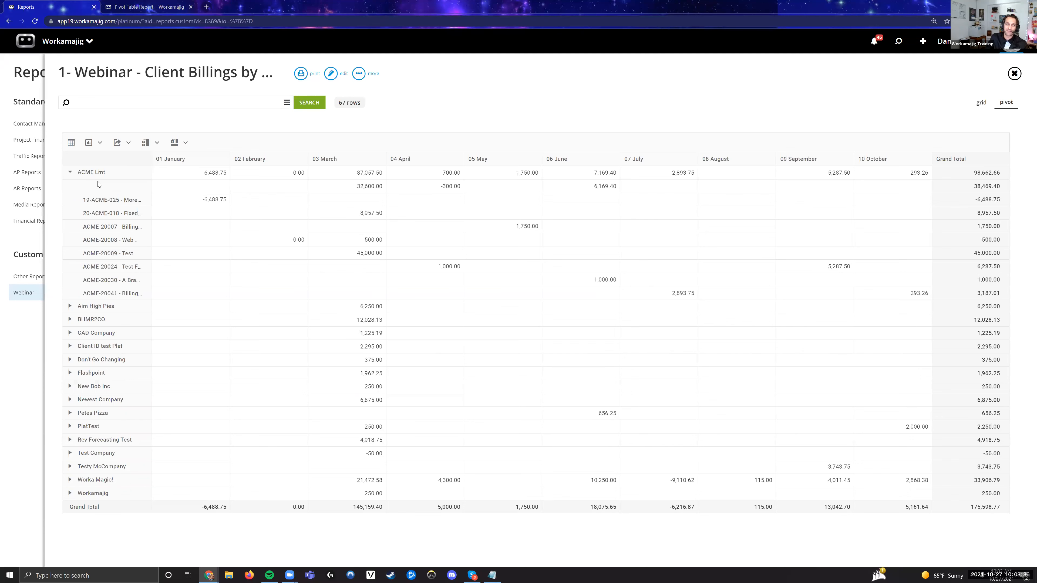
left_click(71, 173)
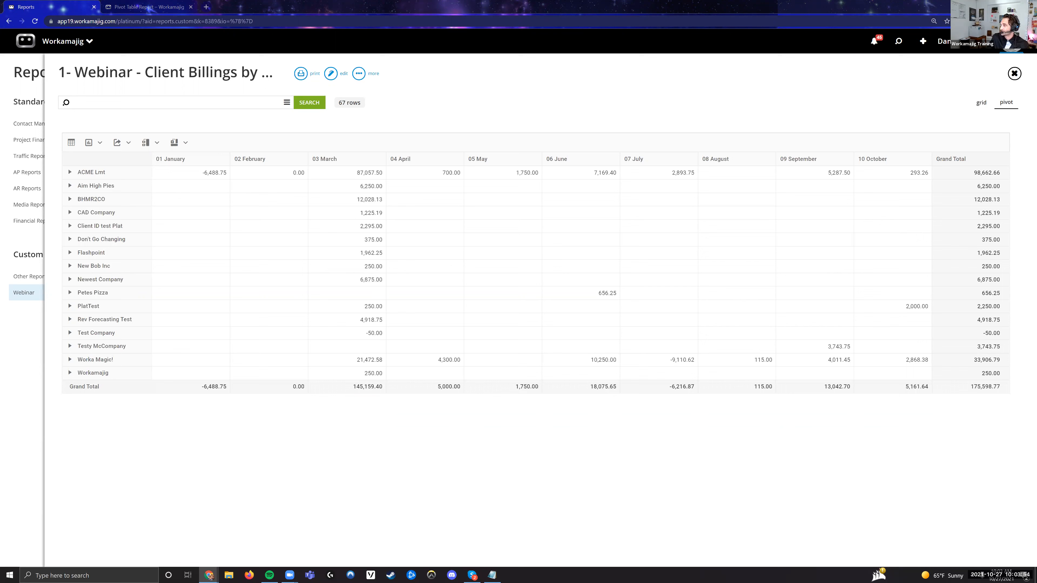
left_click(154, 7)
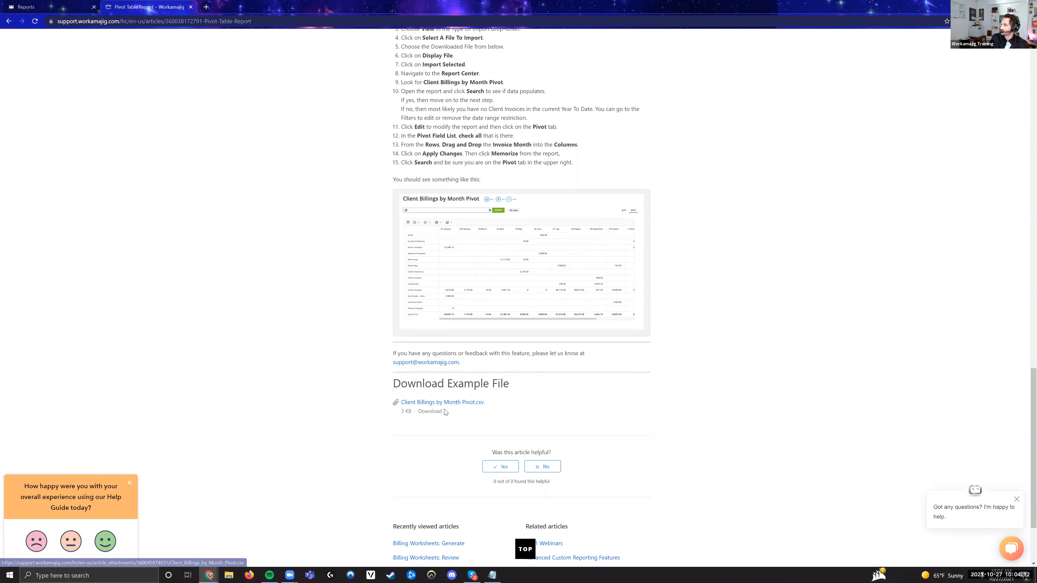
Go back to the report, review the field placement in its pivot settings, and apply the view
left_click(54, 6)
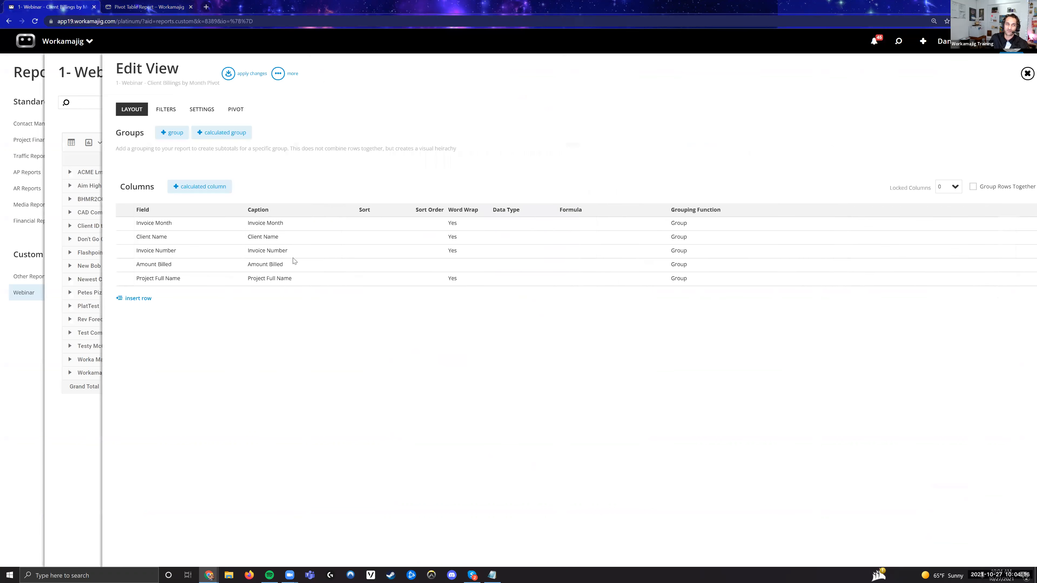
left_click(222, 109)
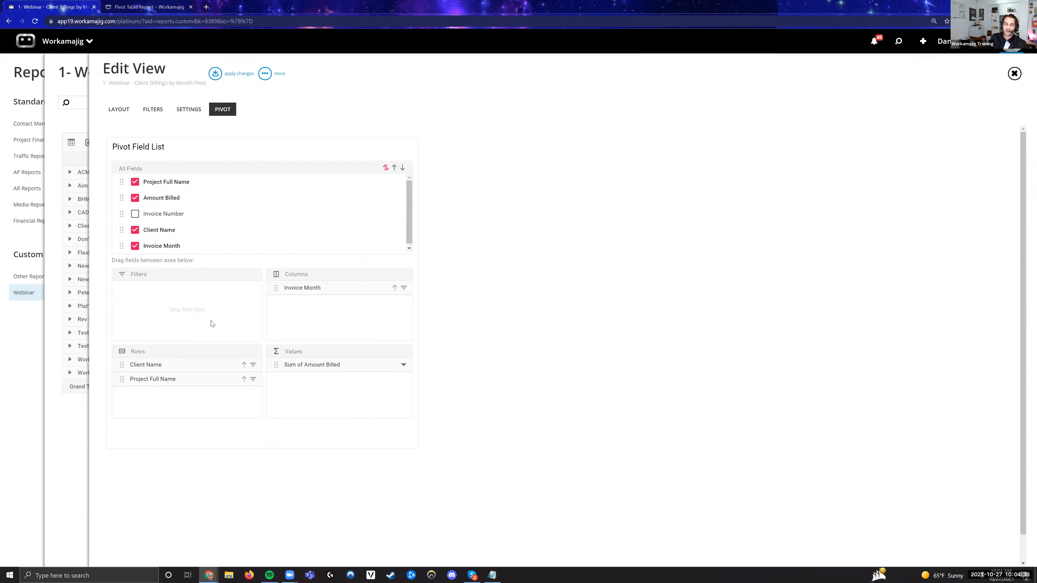
left_click(226, 73)
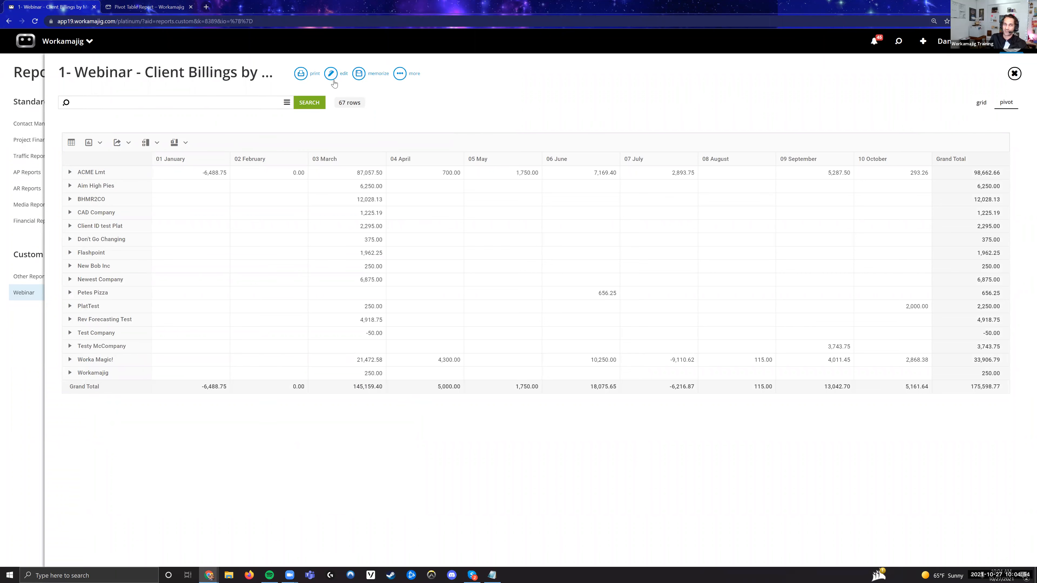
Close the report and reopen Client Billings by Month Pivot from the Webinar reports
left_click(26, 393)
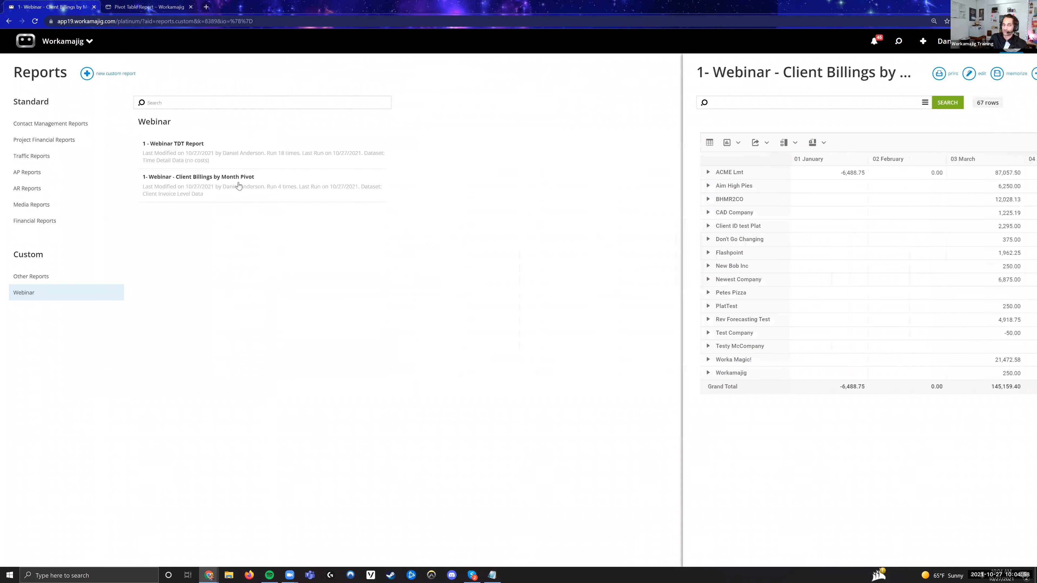
left_click(339, 186)
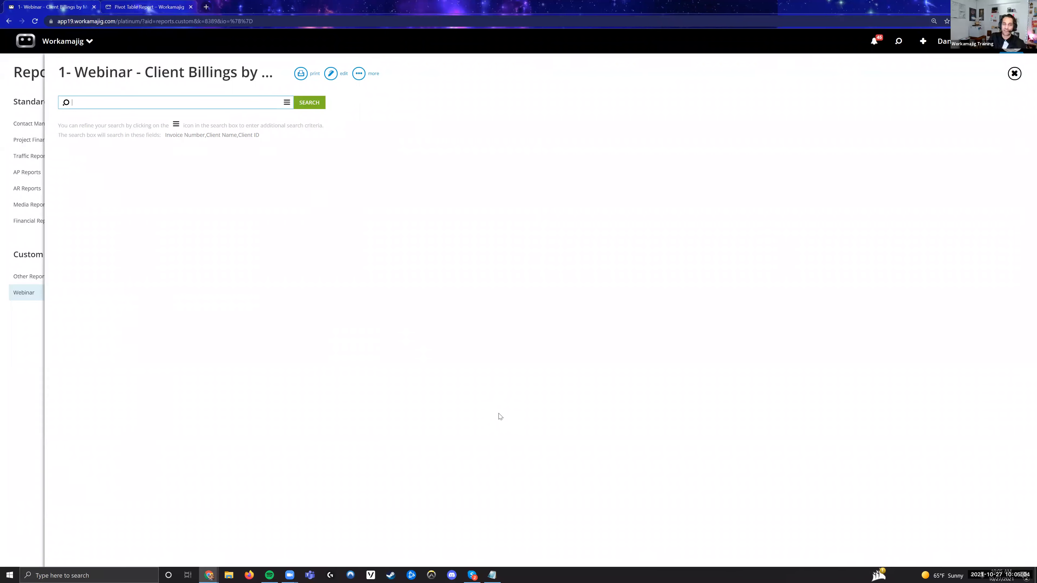
Switch to the Pivot Table Report help article and highlight its Download Example File heading
key("ctrl+Tab")
triple_click(443, 389)
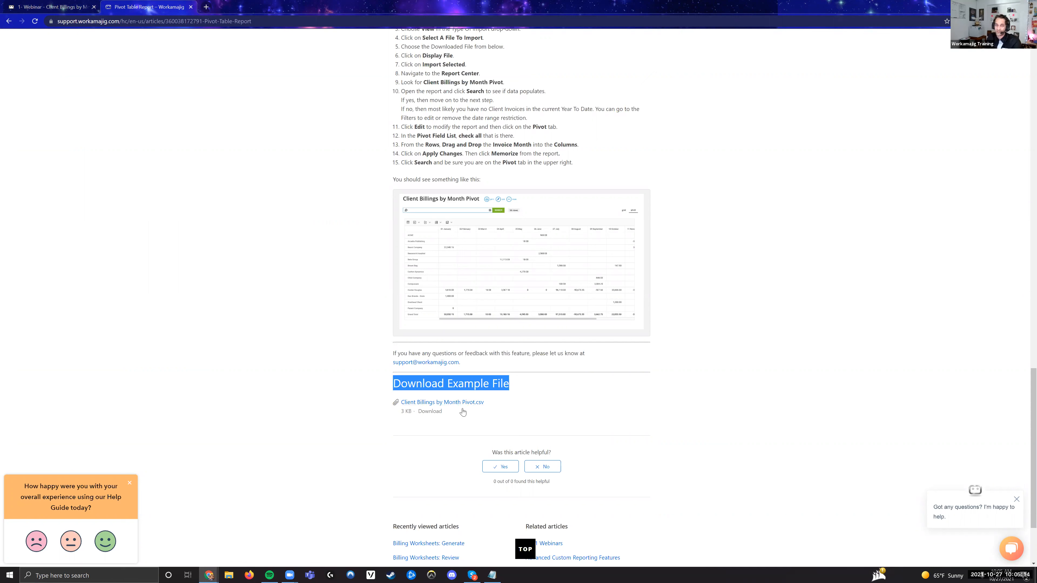
left_click(356, 407)
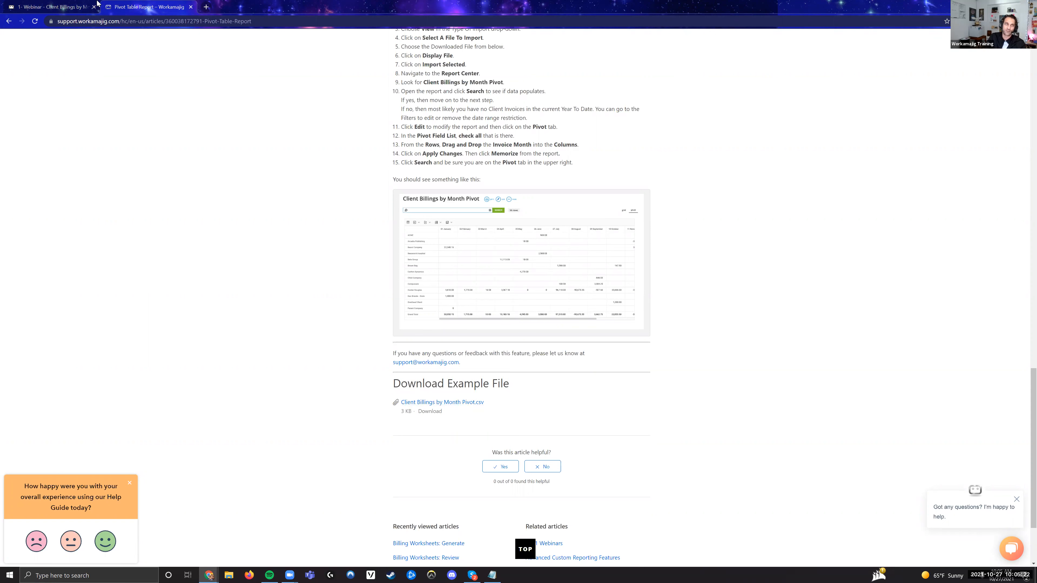
Return to the Client Billings by Month Pivot report and display its pivot data as a Bar chart
key("ctrl+shift+Tab")
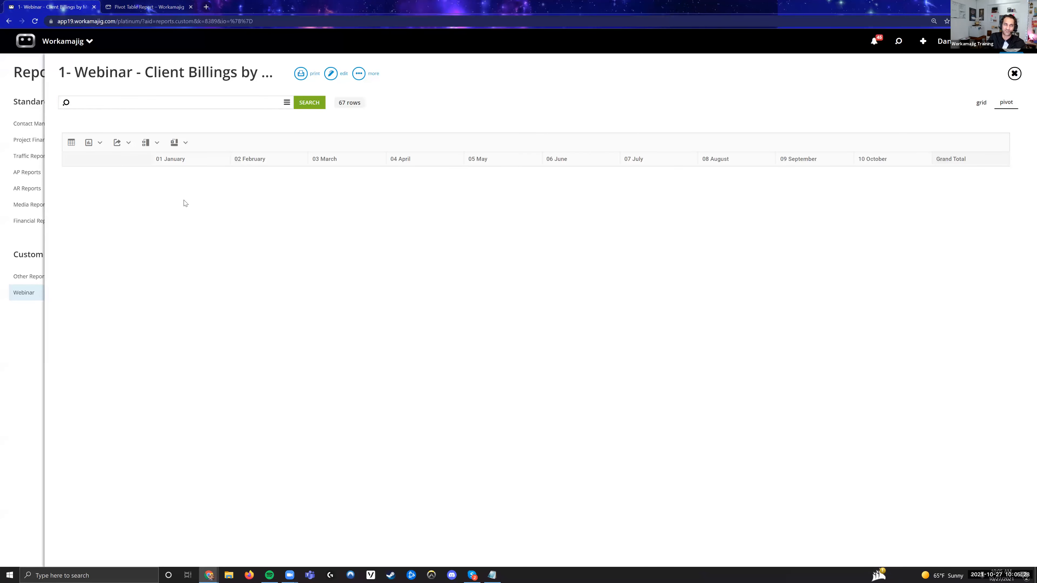
left_click(93, 143)
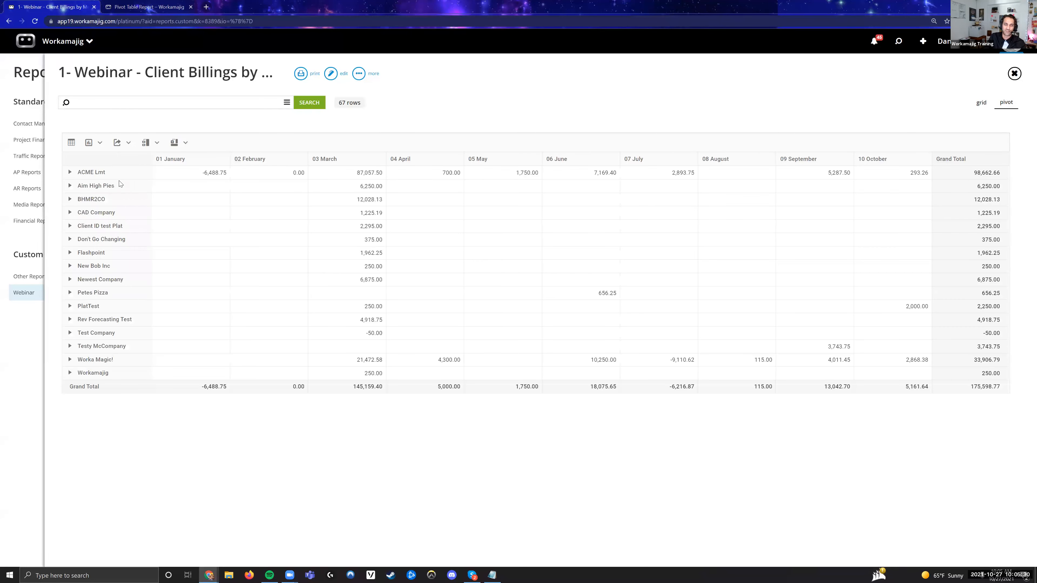
mouse_move(90, 143)
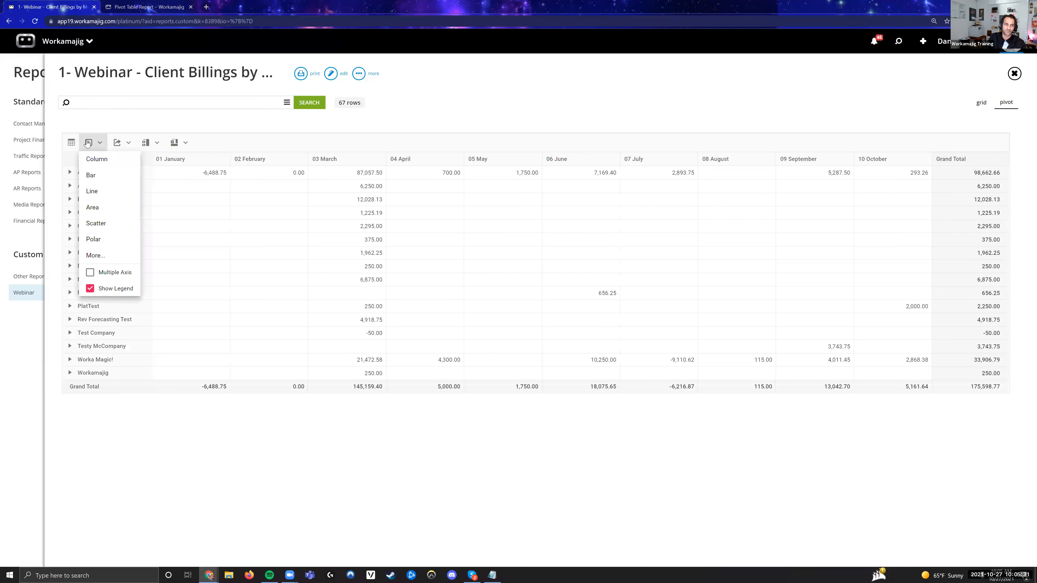
left_click(102, 180)
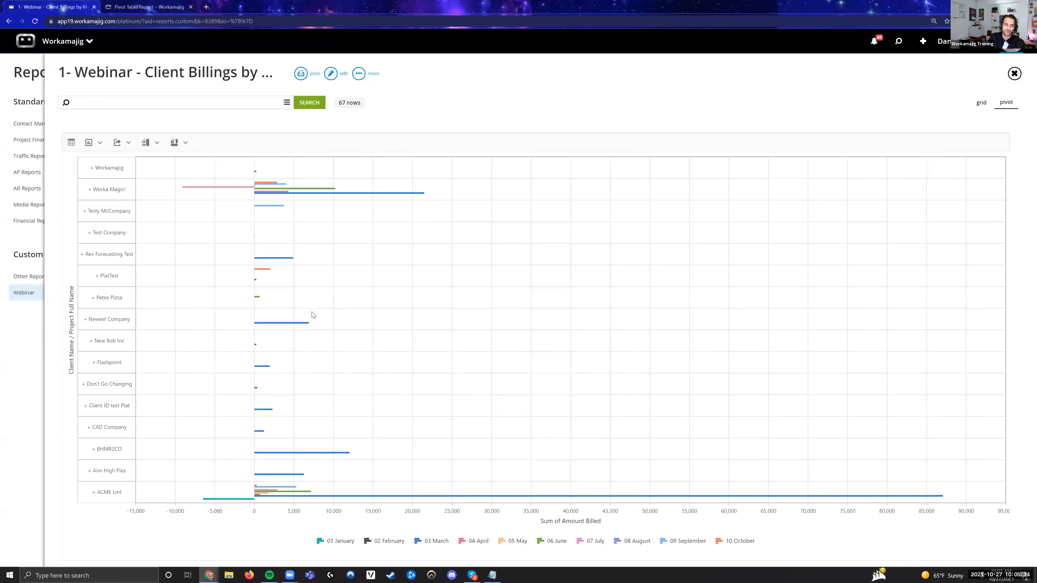
Expand and collapse the Worka Magic! client in the bar chart, and inspect the ACME Lmt bar for March
left_click(116, 198)
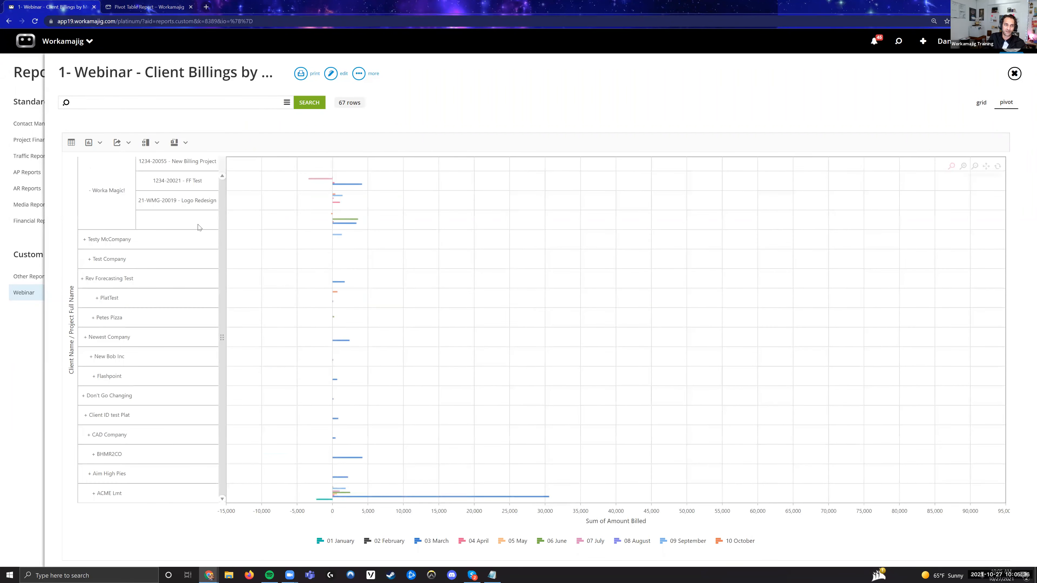
left_click(115, 192)
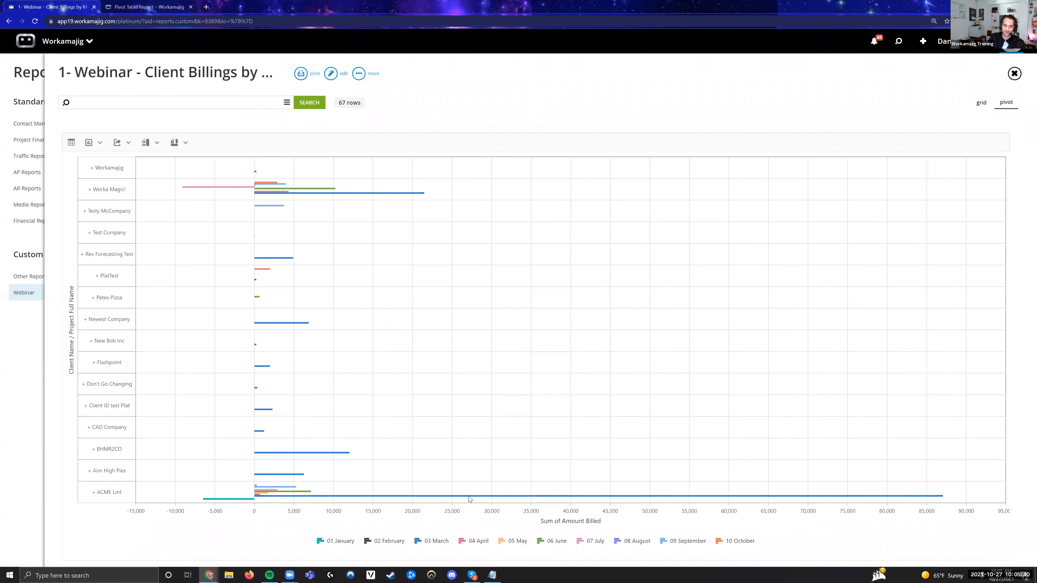
mouse_move(469, 498)
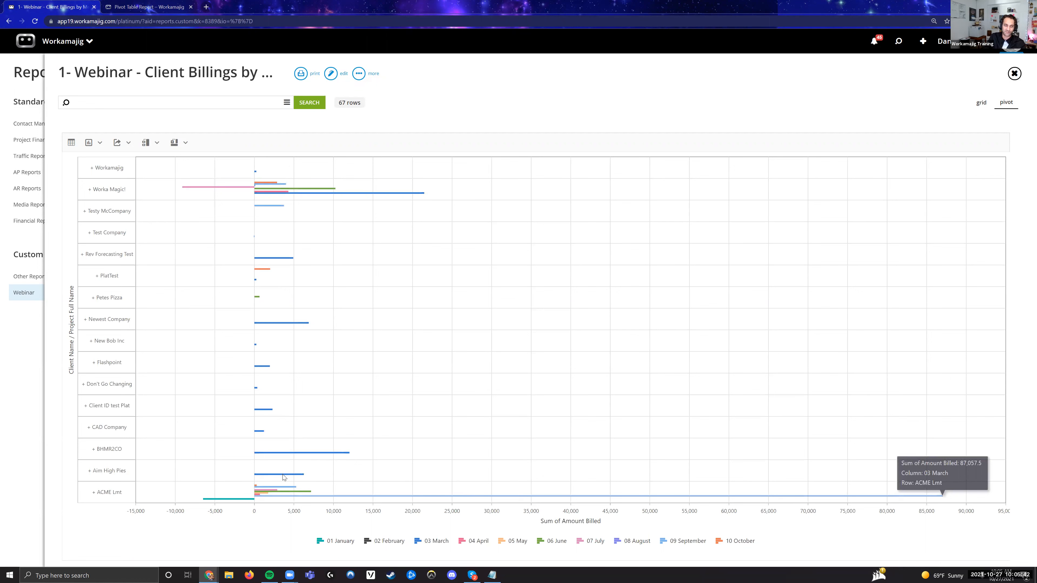
mouse_move(284, 478)
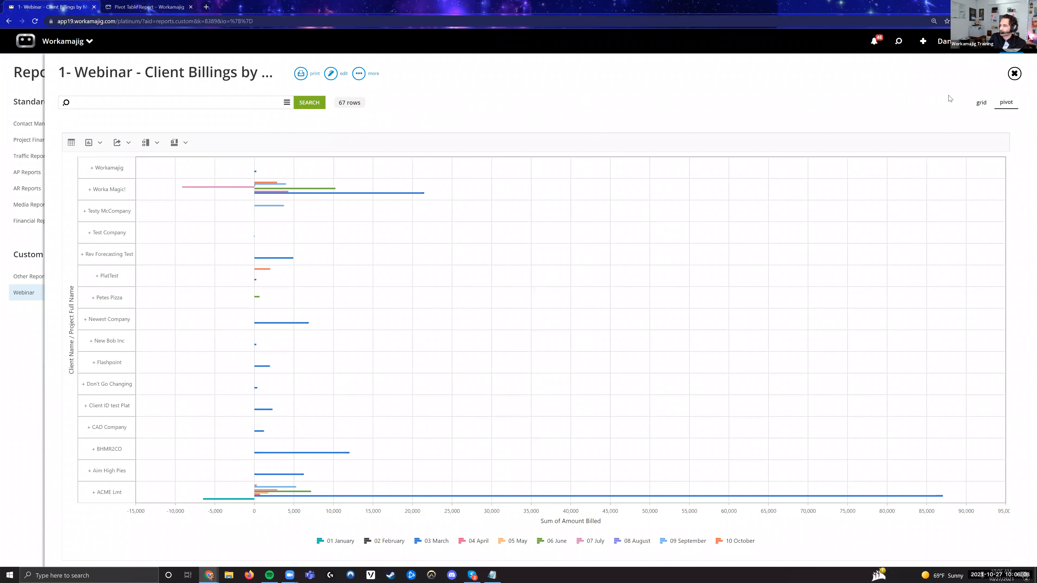
Close the report, search the new custom report datasets for "Client re", and review the Client Receipt Level Data description
left_click(1014, 73)
left_click(102, 72)
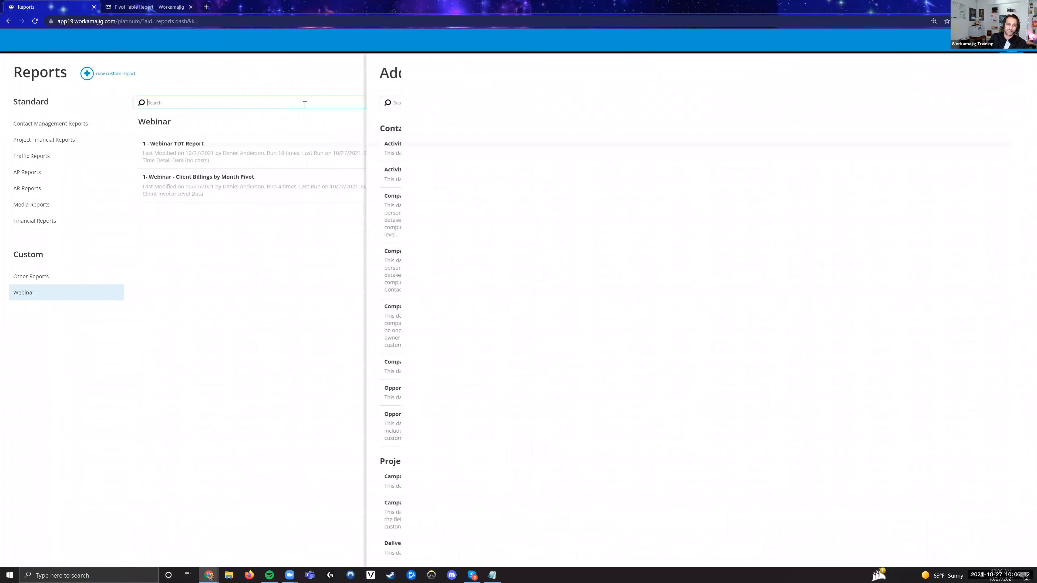
type("Client re")
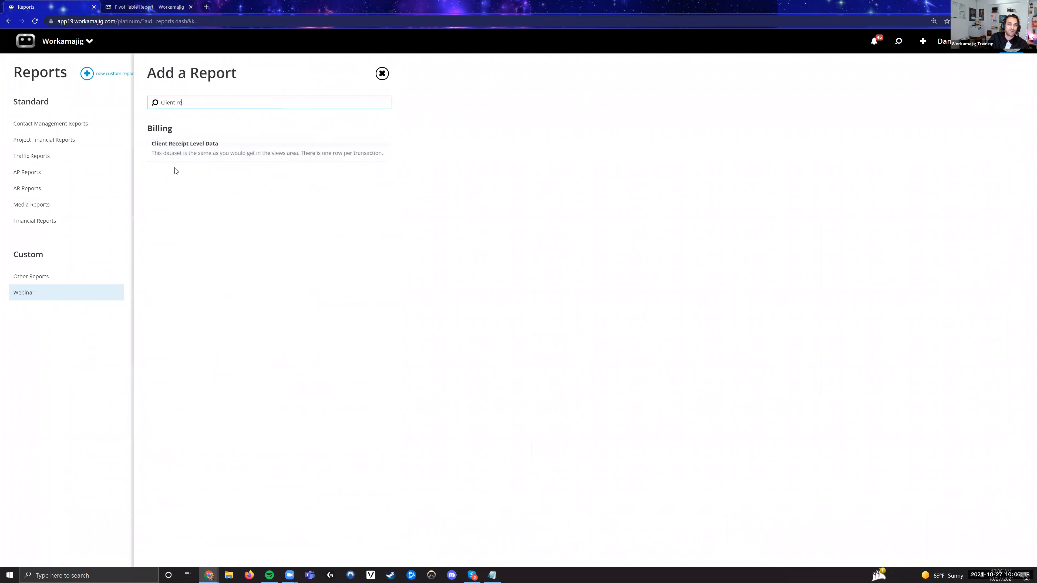
left_click_drag(302, 155, 276, 157)
left_click(295, 187)
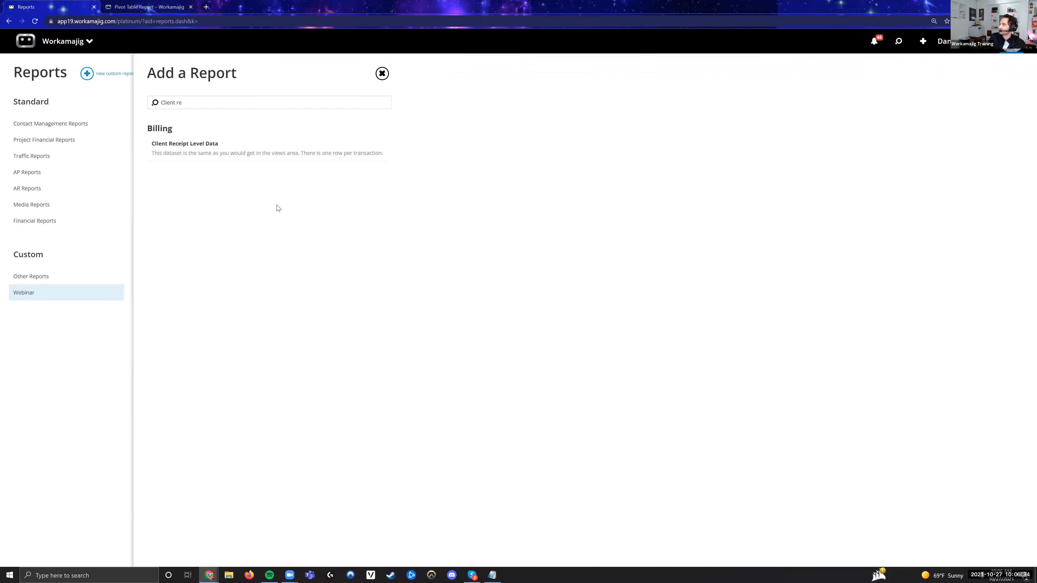
key("ctrl+a")
key("BackSpace")
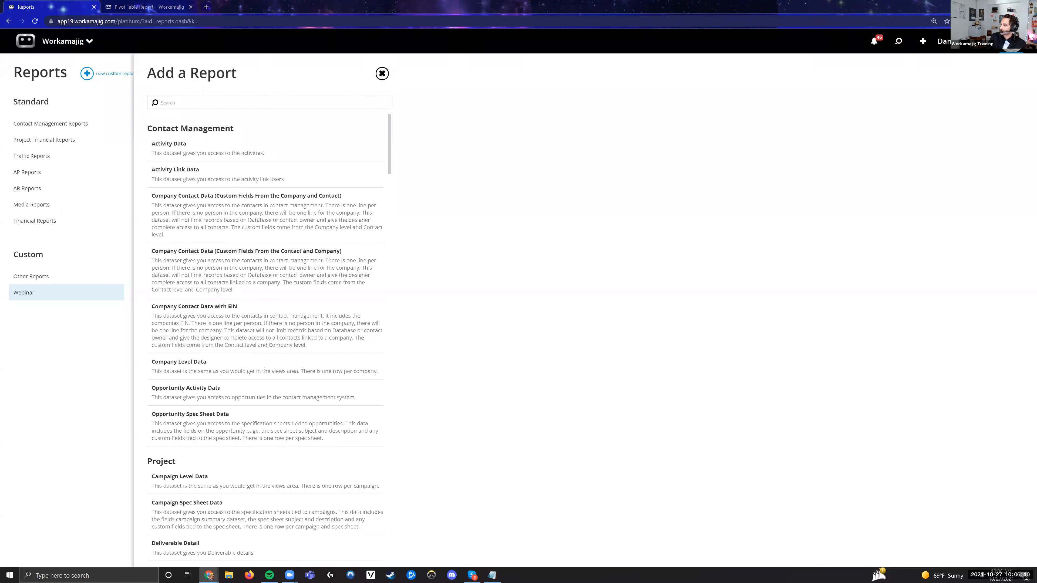
left_click(82, 360)
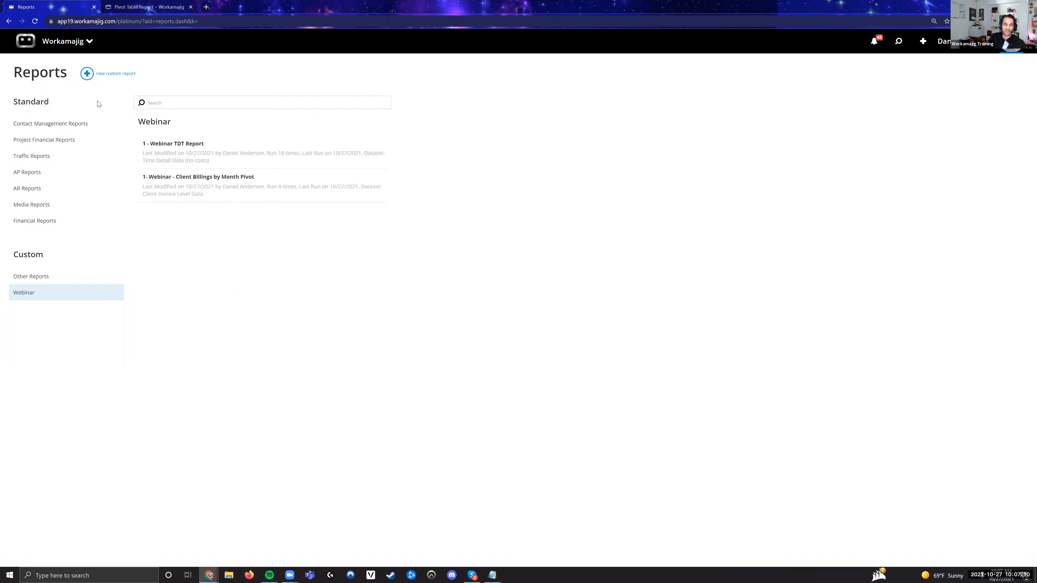
Browse the datasets available for a new custom report through the Traffic and Purchasing groups, and close the list
left_click(87, 73)
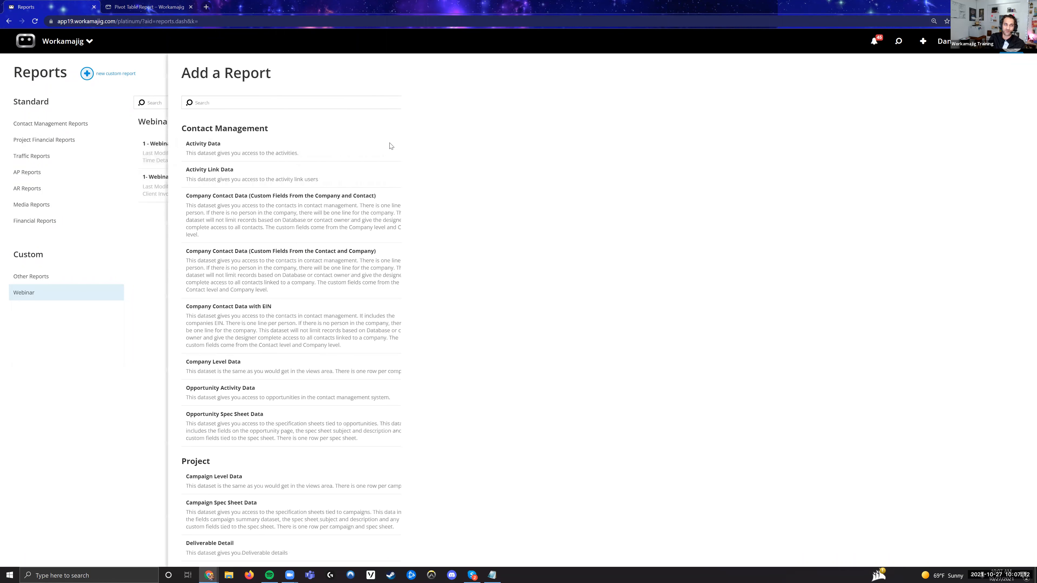
scroll(396, 164, "down", 5)
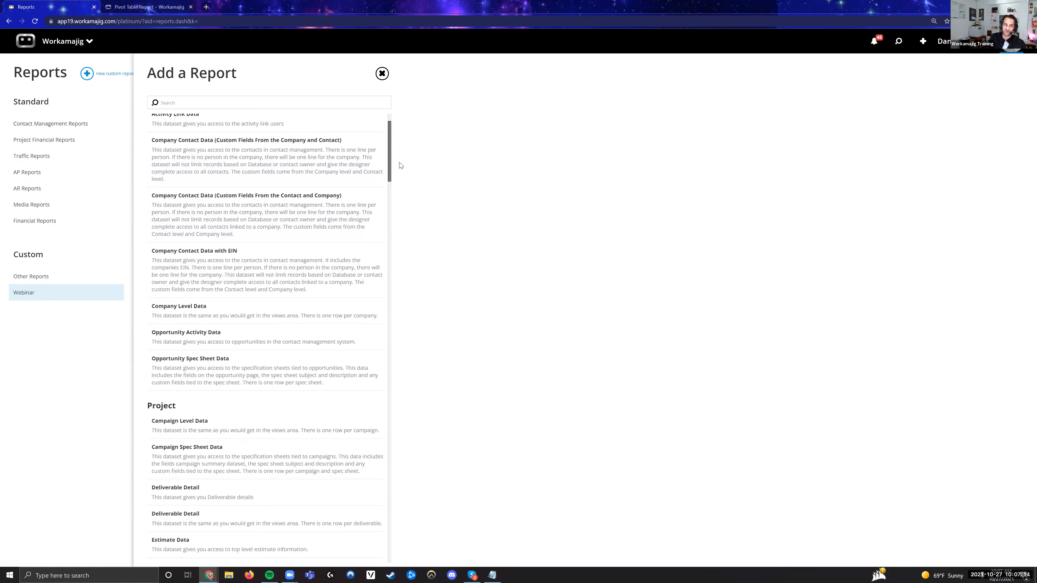
scroll(395, 177, "down", 10)
scroll(404, 275, "down", 7)
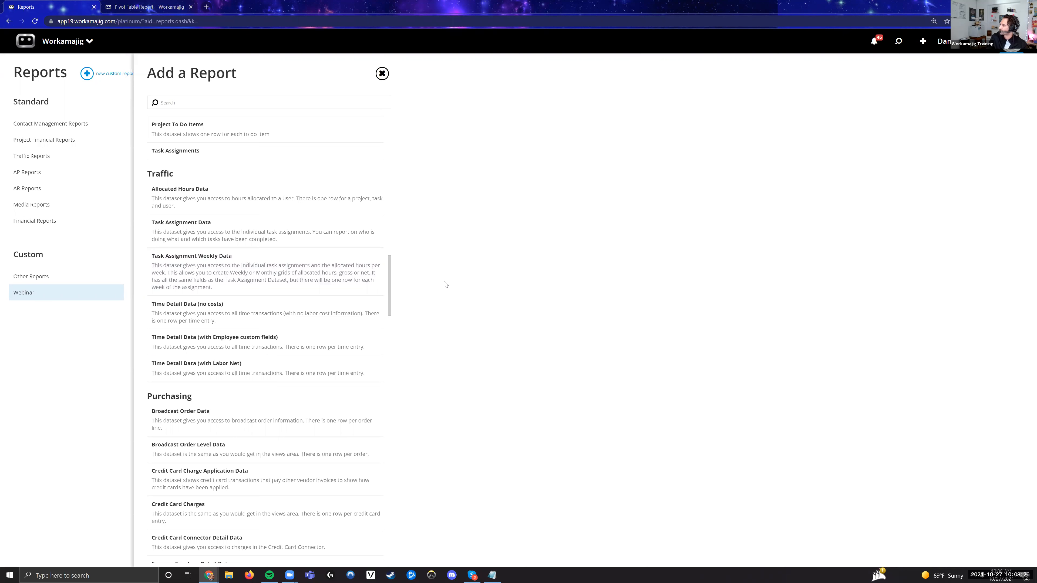
left_click(97, 352)
left_click(54, 297)
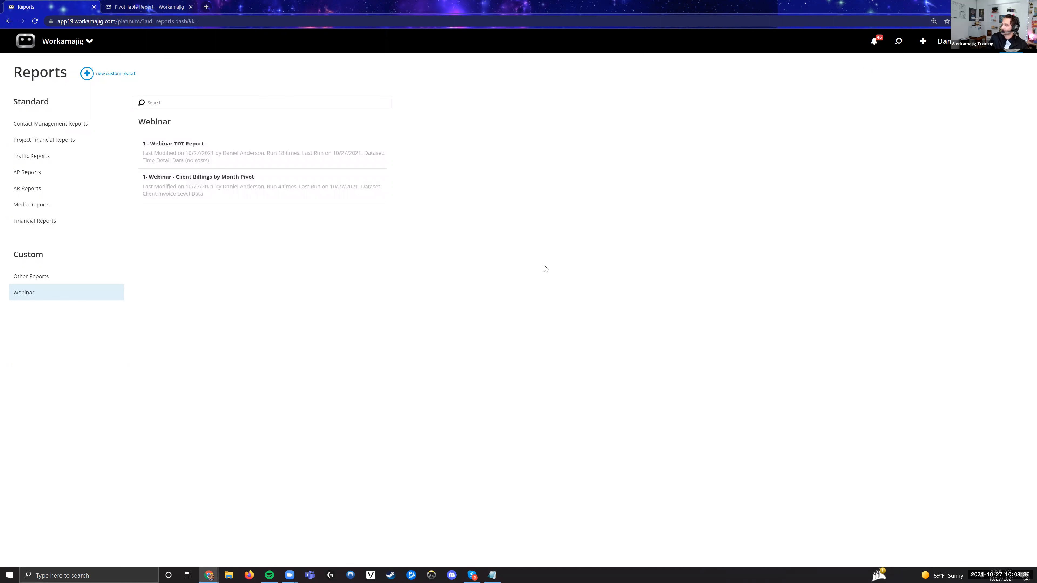
Open the 1 - Webinar TDT Report, review the field placement in its pivot settings, and close the report
key("alt+Tab")
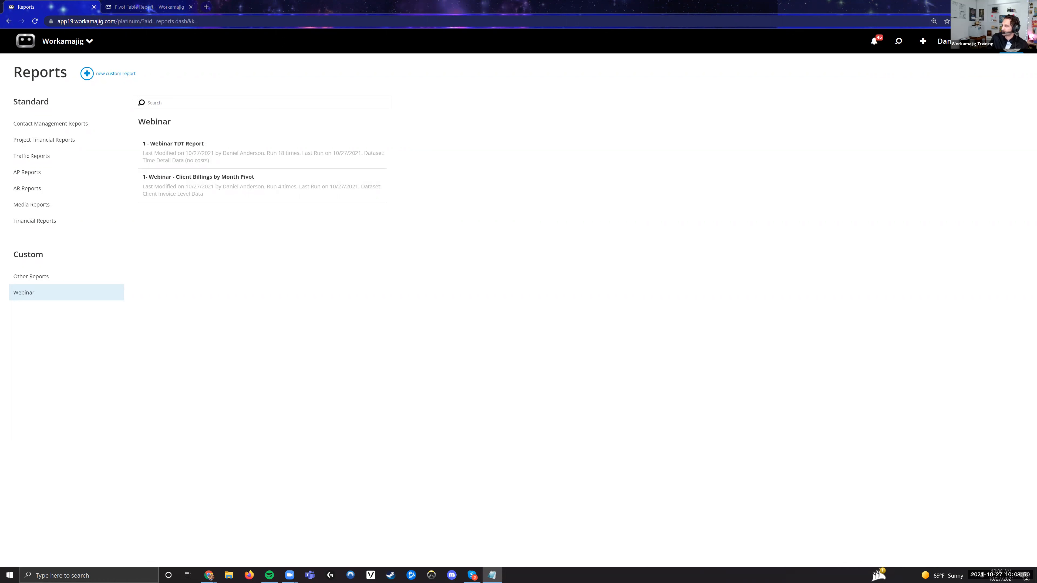
left_click(249, 164)
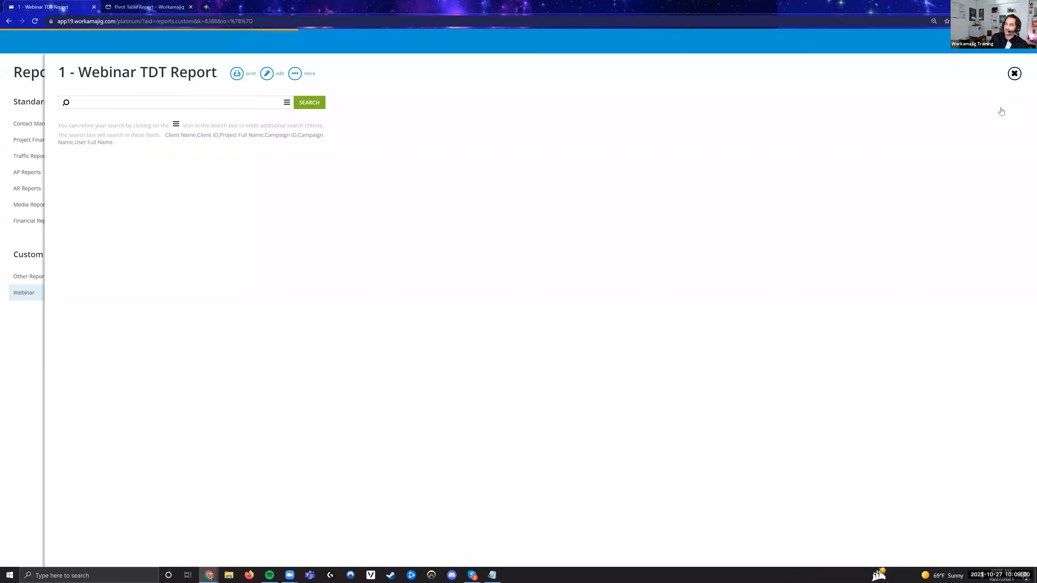
mouse_move(91, 144)
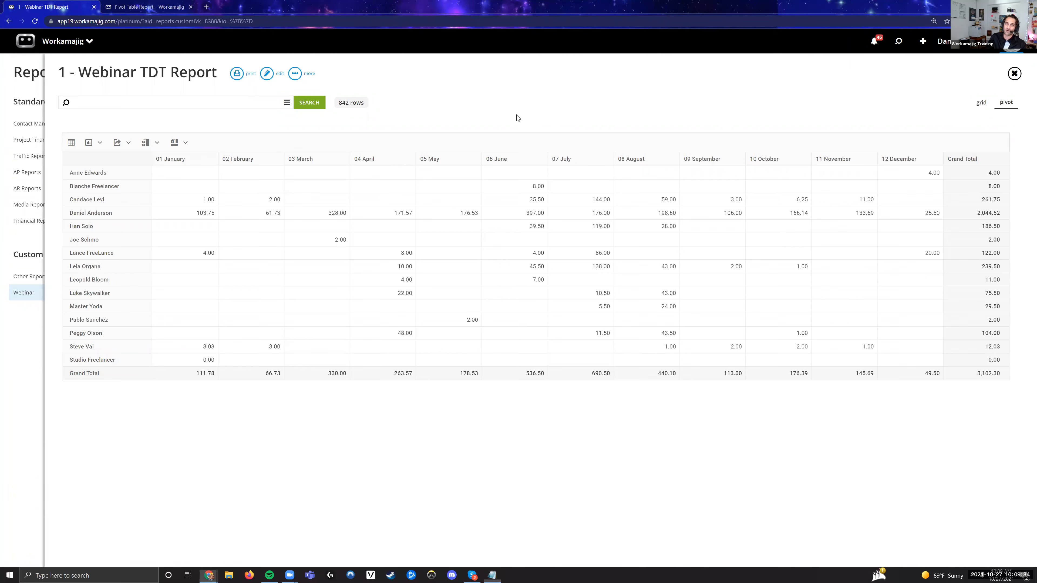
left_click(267, 73)
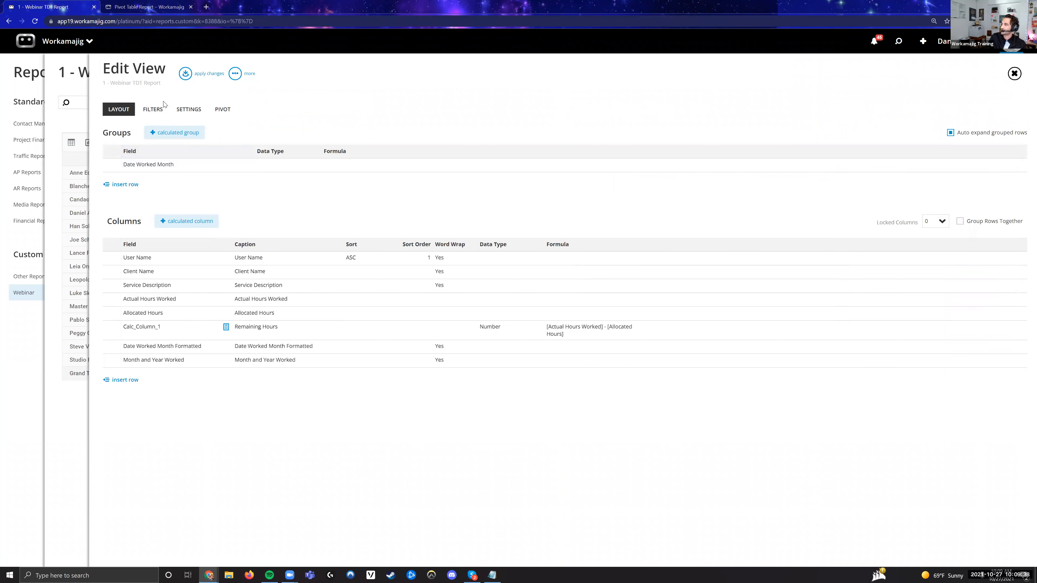
left_click(231, 111)
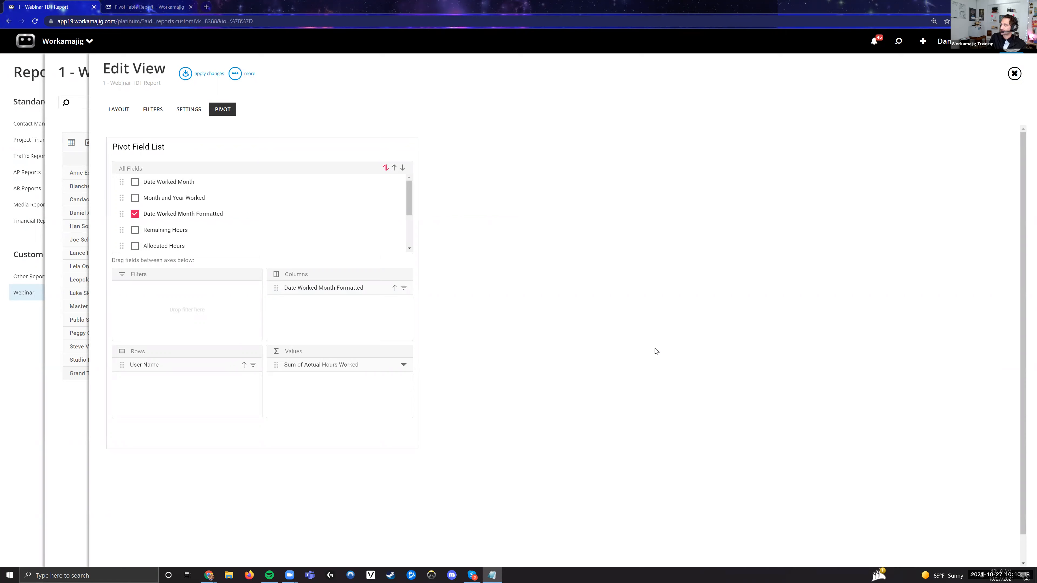
left_click(364, 119)
left_click(80, 83)
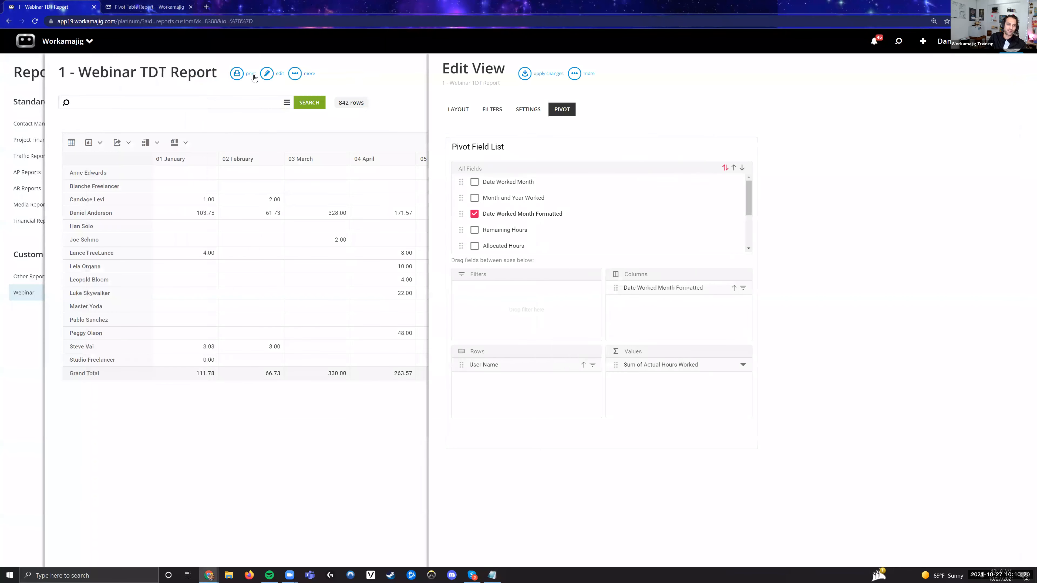
left_click(29, 92)
Search the new custom report datasets for "Credit" and start a report from Credit Card Charges
left_click(124, 75)
type("Credit")
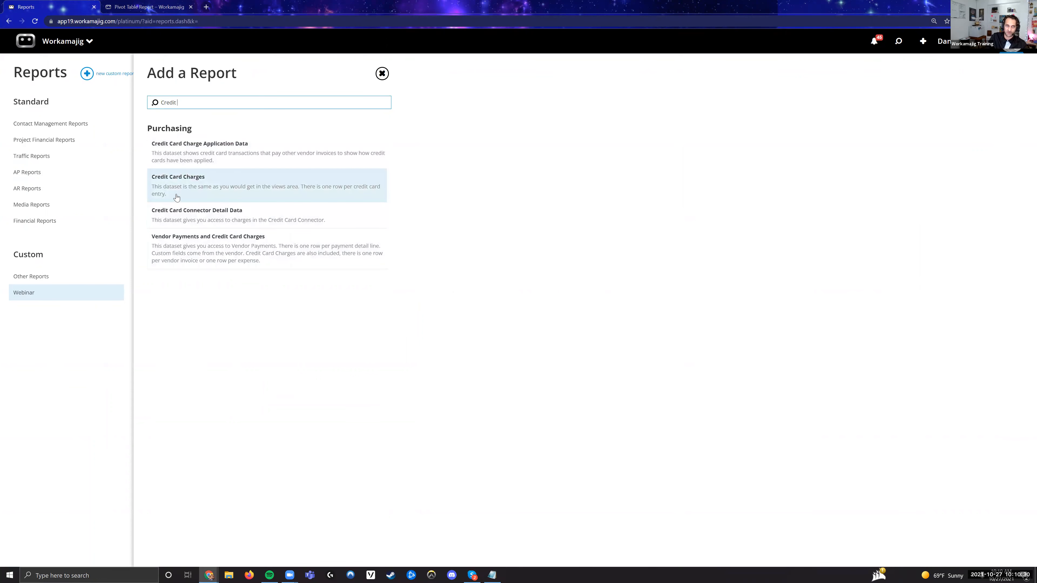
left_click_drag(343, 198, 300, 189)
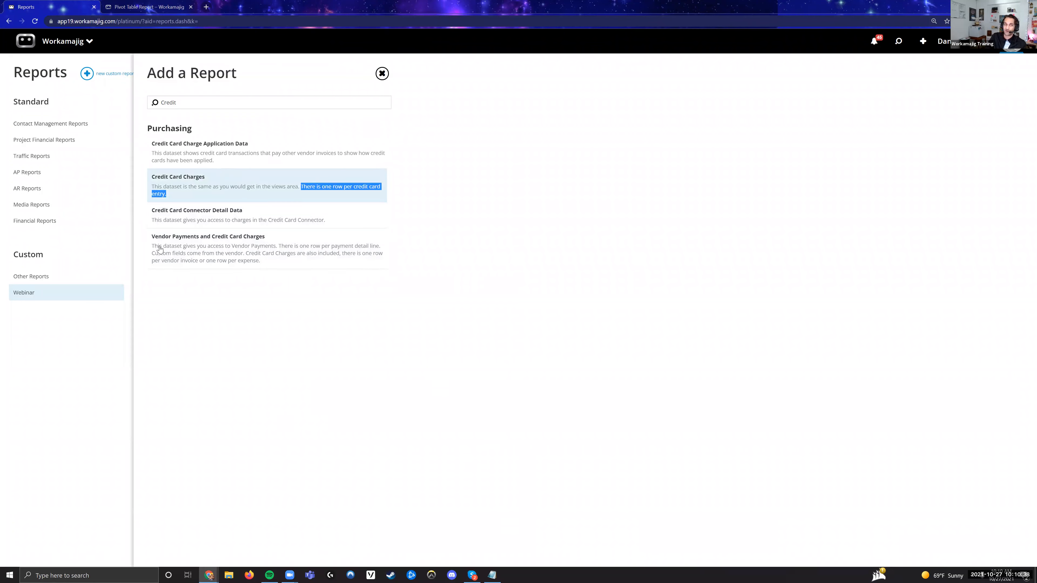
left_click(257, 188)
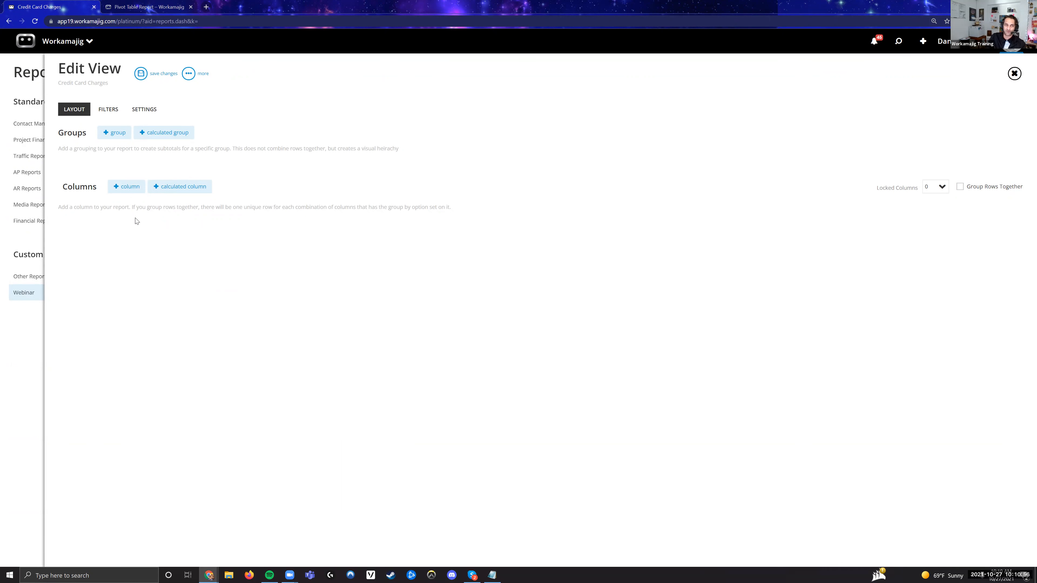
Try to add a group based on a month field to the Credit Card Charges report
left_click(116, 133)
type("month")
key("BackSpace")
key("BackSpace")
key("BackSpace")
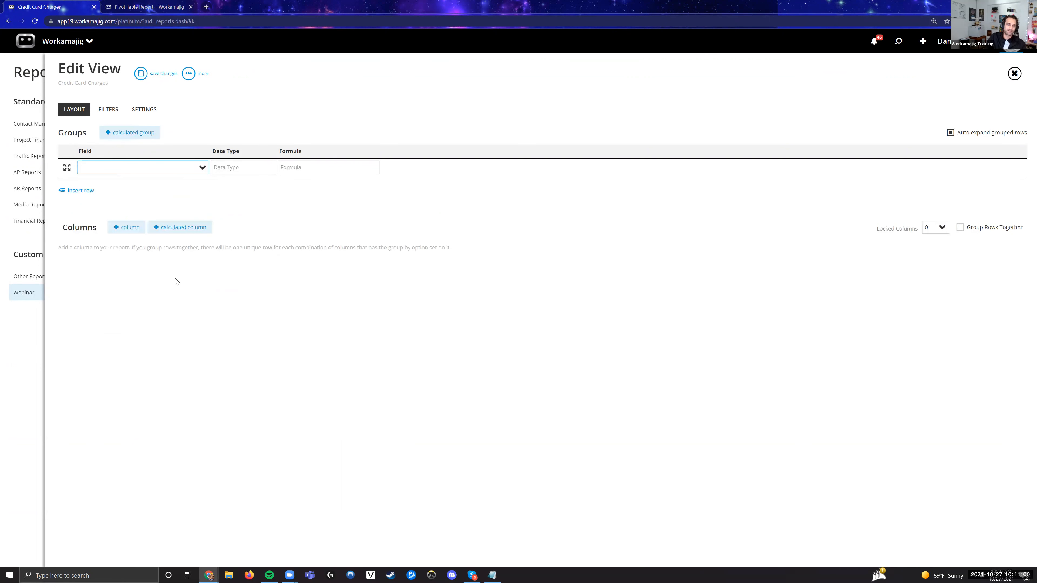
Add Charge Amount and Charge Date as columns of the Credit Card Charges report
left_click(126, 227)
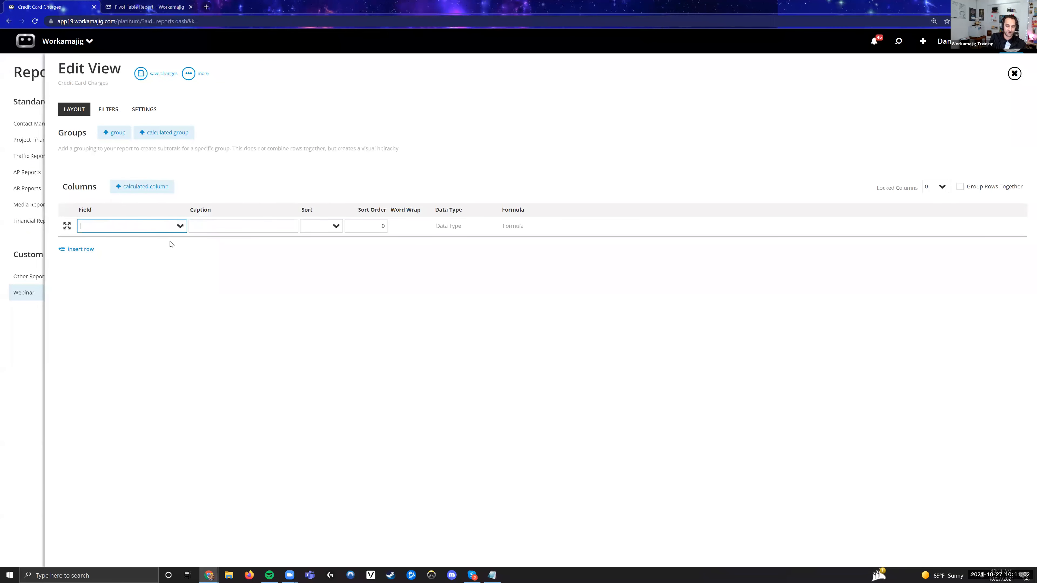
type("Charge b")
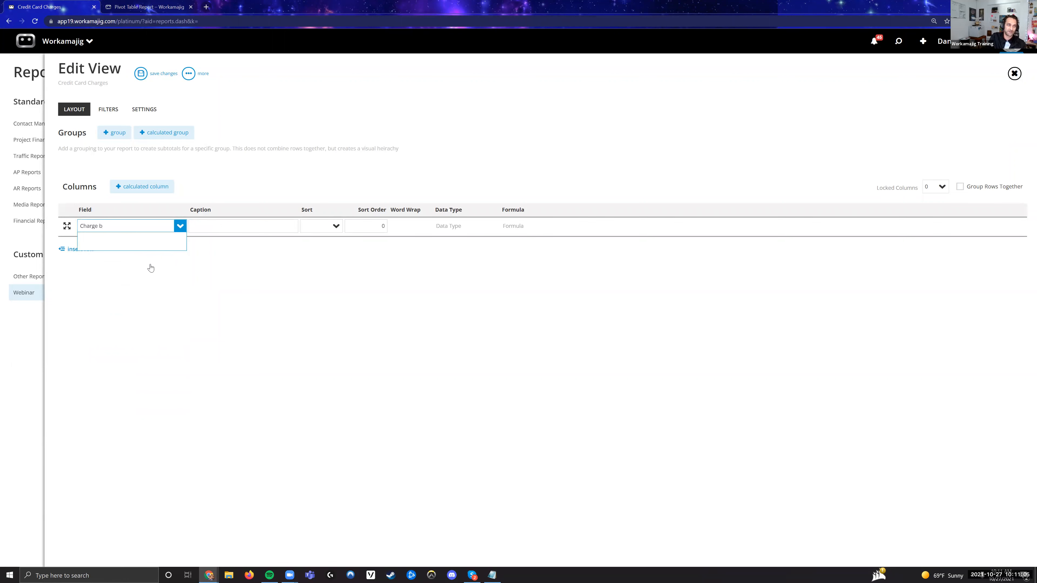
key("BackSpace")
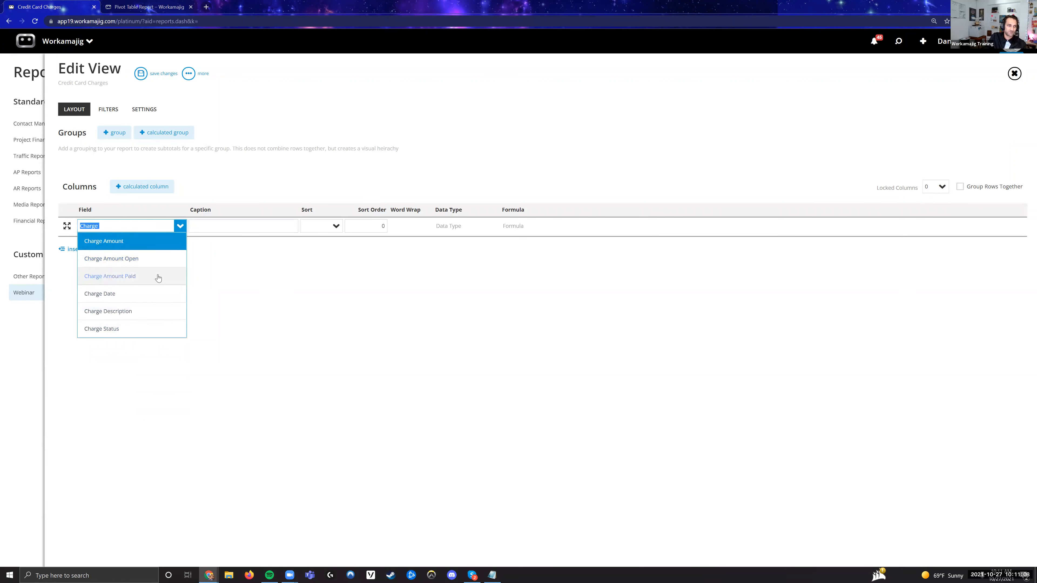
left_click(138, 245)
left_click(81, 242)
type("date")
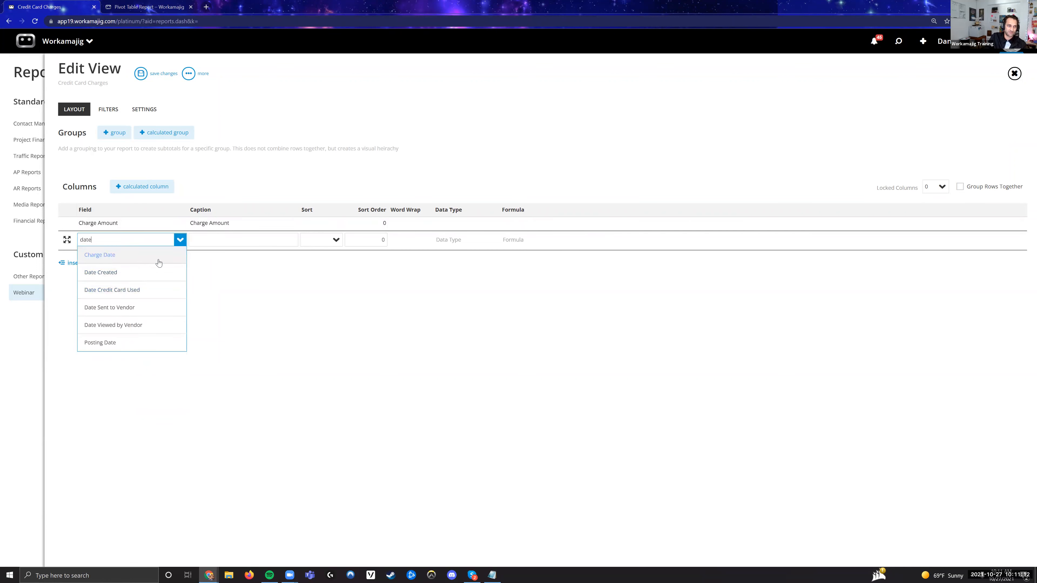
key("Return")
left_click(160, 279)
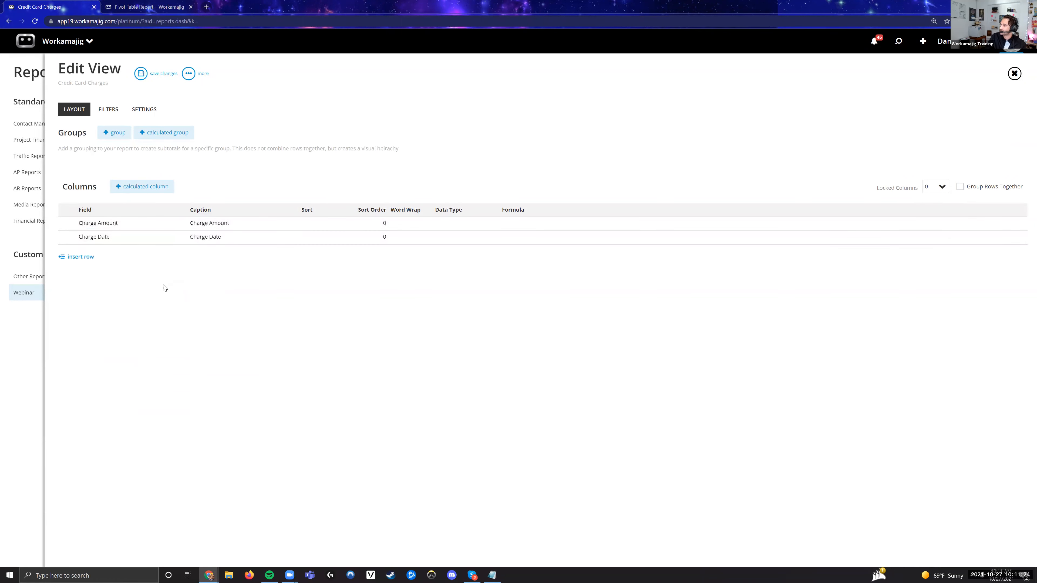
Look through the available date fields for a third column, and close the Credit Card Charges report without saving
left_click(81, 257)
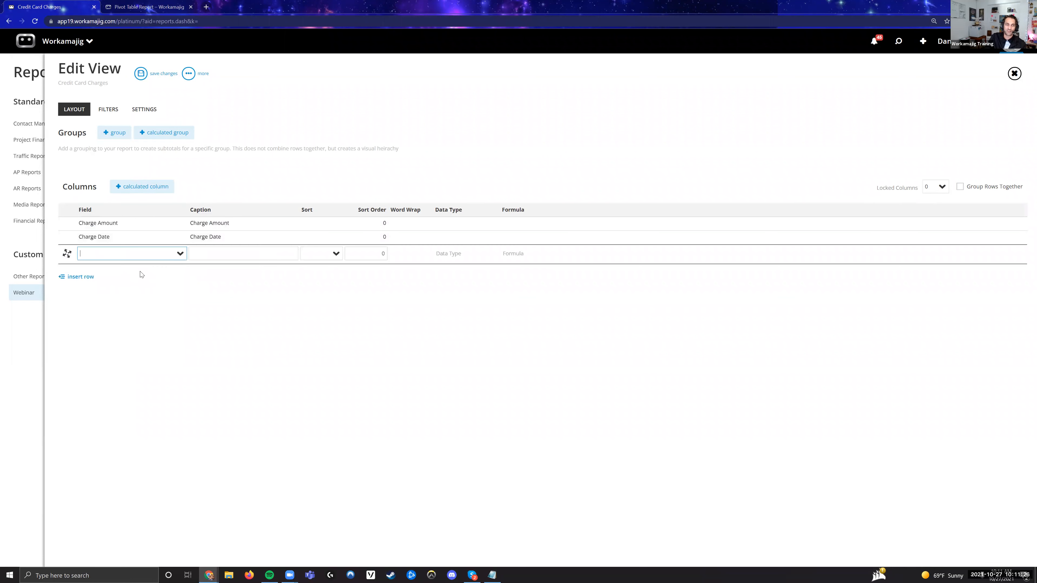
left_click(179, 254)
mouse_move(184, 267)
left_mouse_down()
mouse_move(182, 324)
mouse_move(182, 270)
left_mouse_up()
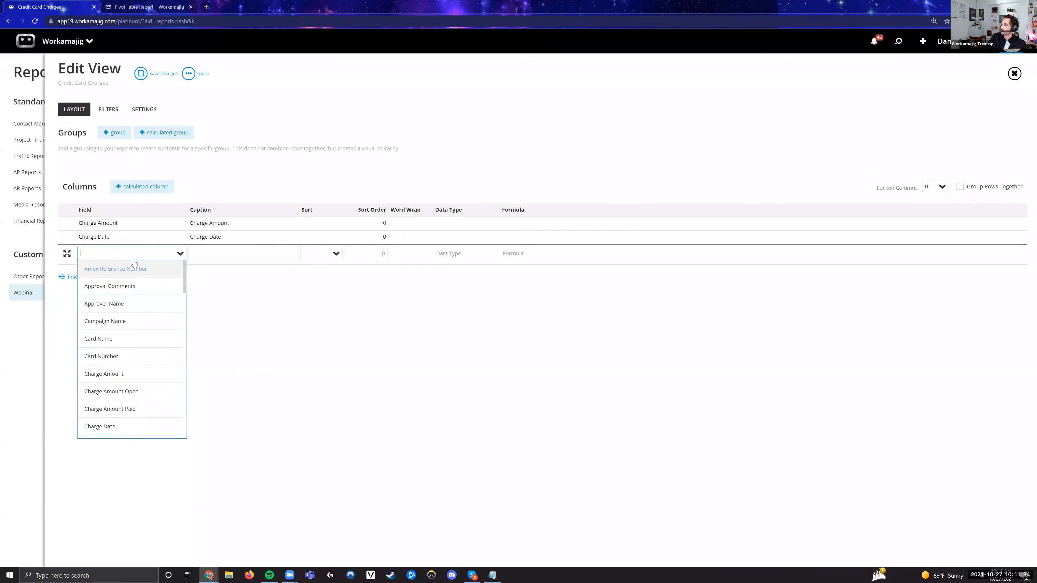
type("date")
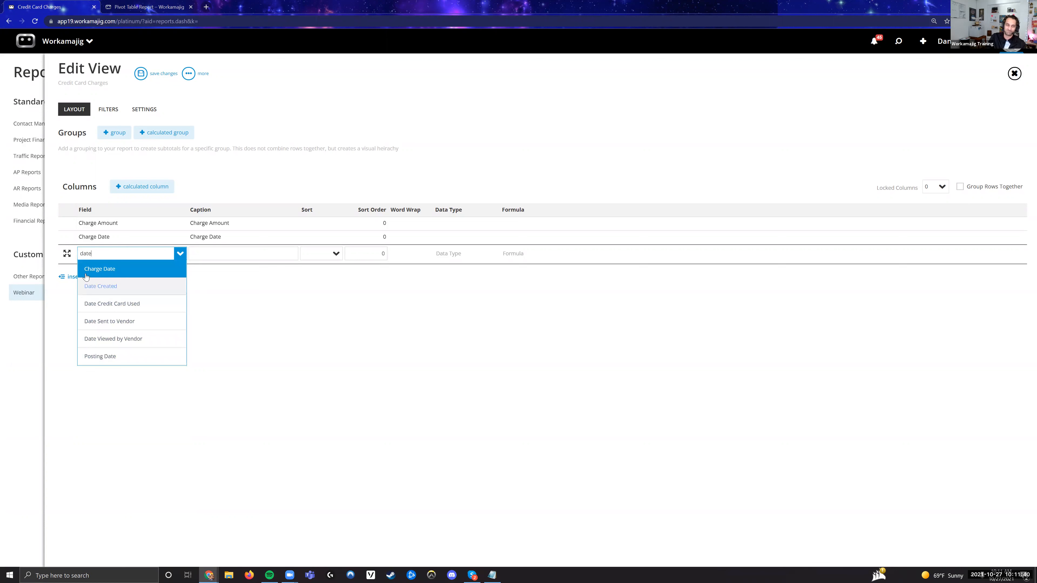
left_click_drag(94, 253, 69, 255)
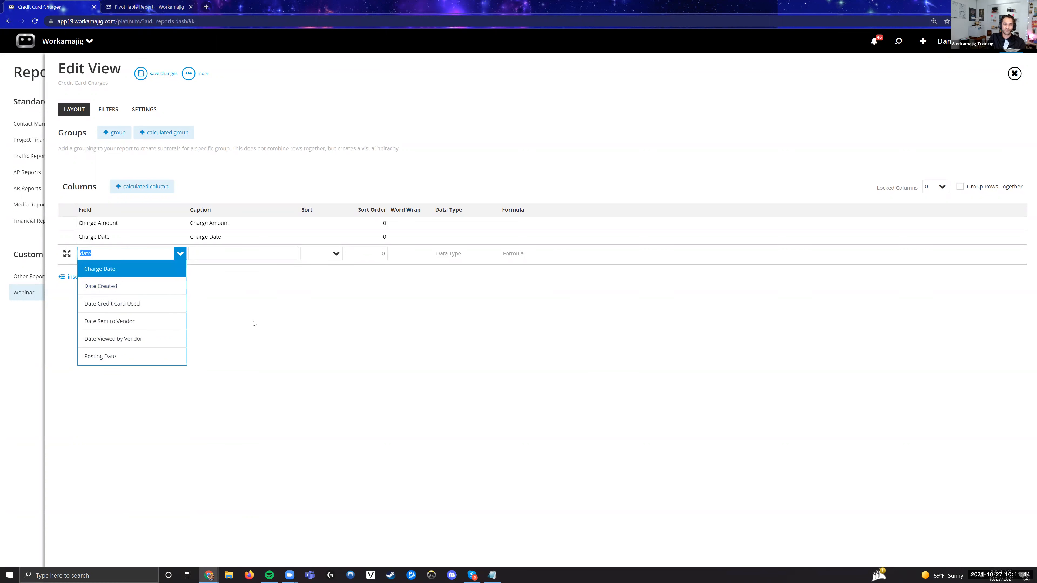
left_click(325, 294)
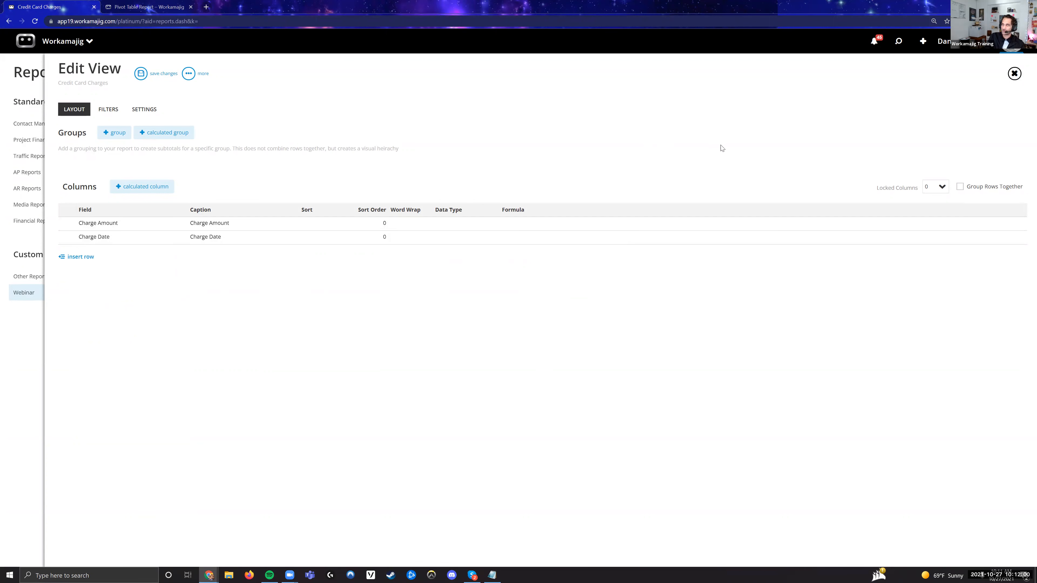
left_click(1015, 74)
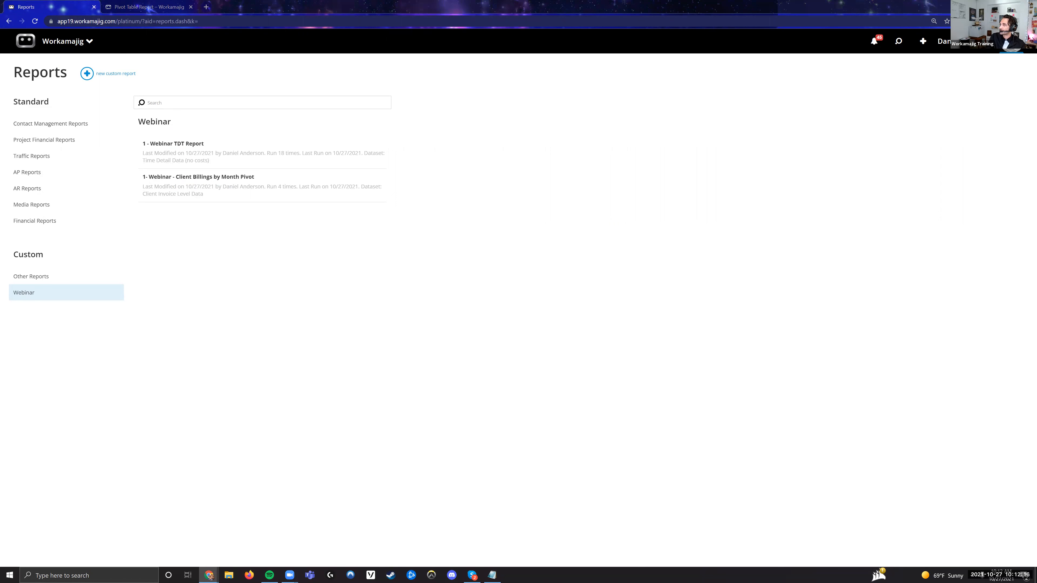
key("alt+Tab")
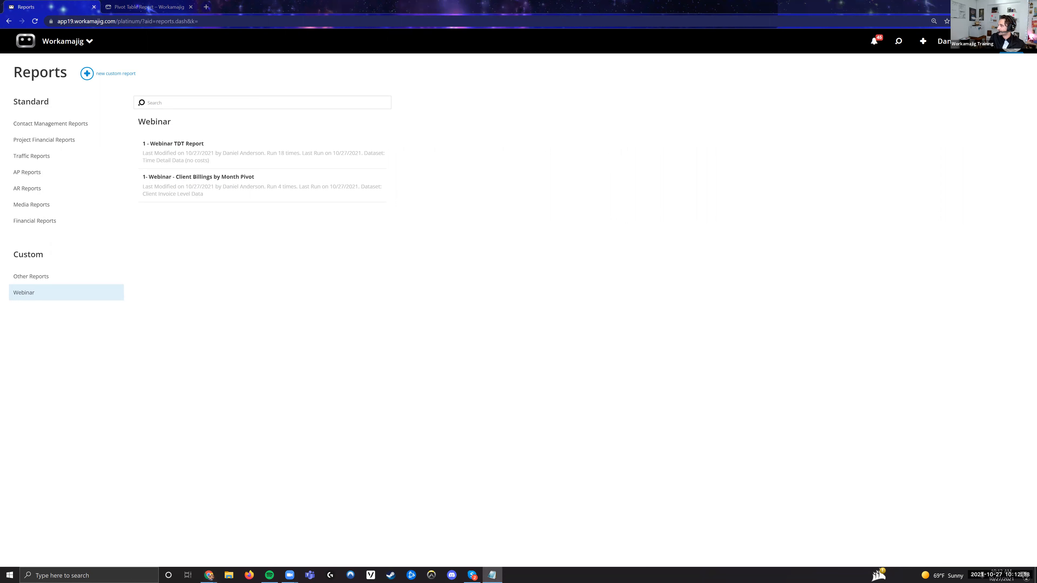